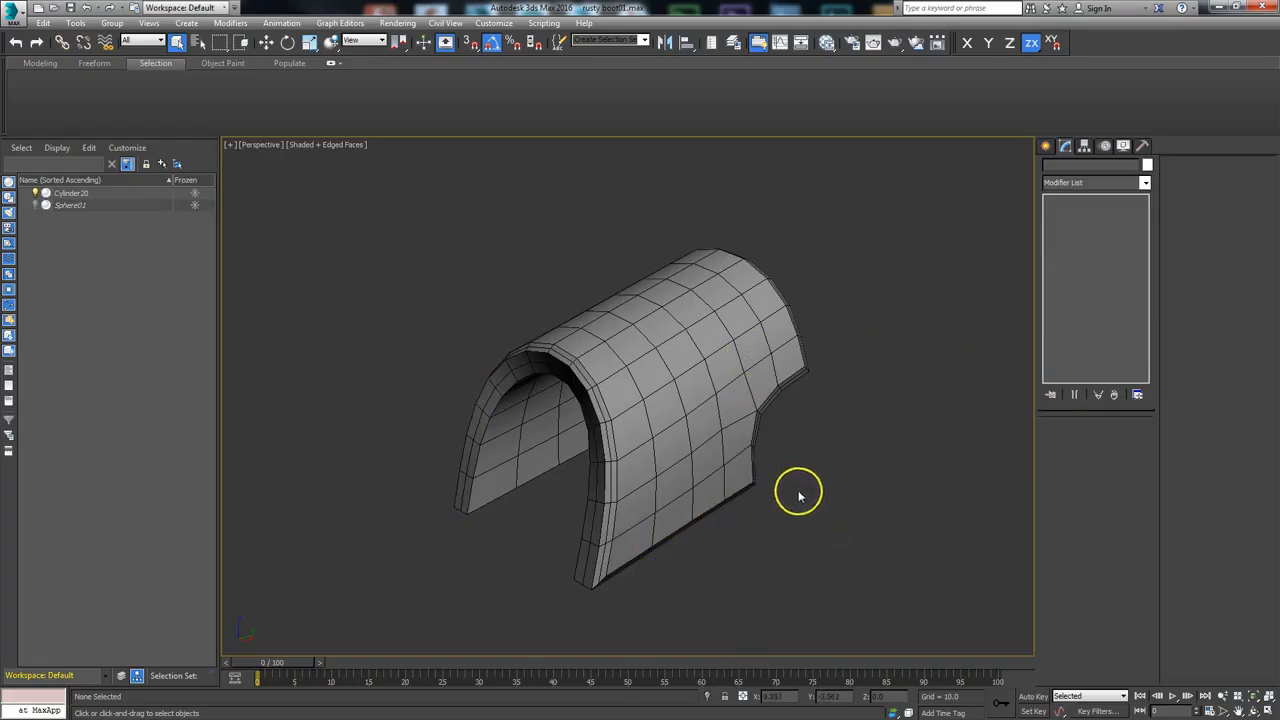
# - Select the curved cylinder mesh and add a new Standard material in the Slate Material Editor
pyautogui.click(699, 412)
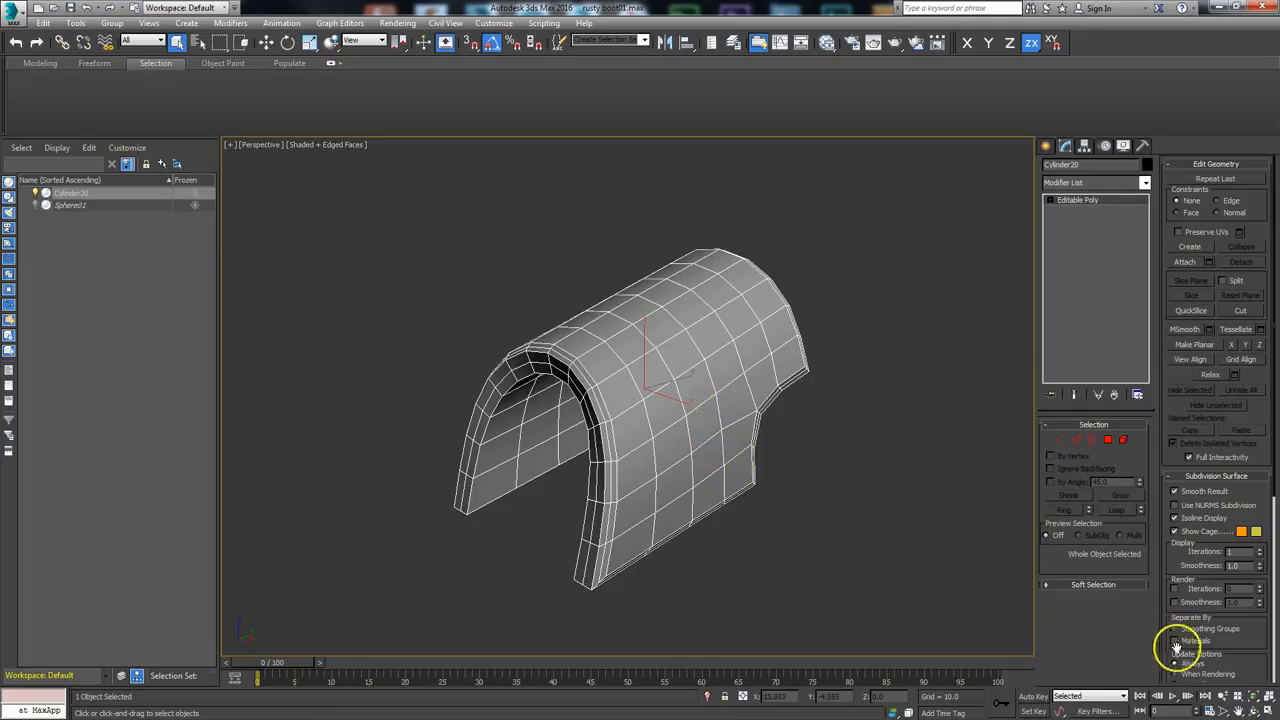
pyautogui.click(1254, 697)
pyautogui.moveTo(623, 417)
pyautogui.mouseDown()
pyautogui.moveTo(663, 257)
pyautogui.moveTo(717, 362)
pyautogui.moveTo(623, 423)
pyautogui.moveTo(614, 397)
pyautogui.moveTo(609, 414)
pyautogui.mouseUp()
pyautogui.rightClick(607, 415)
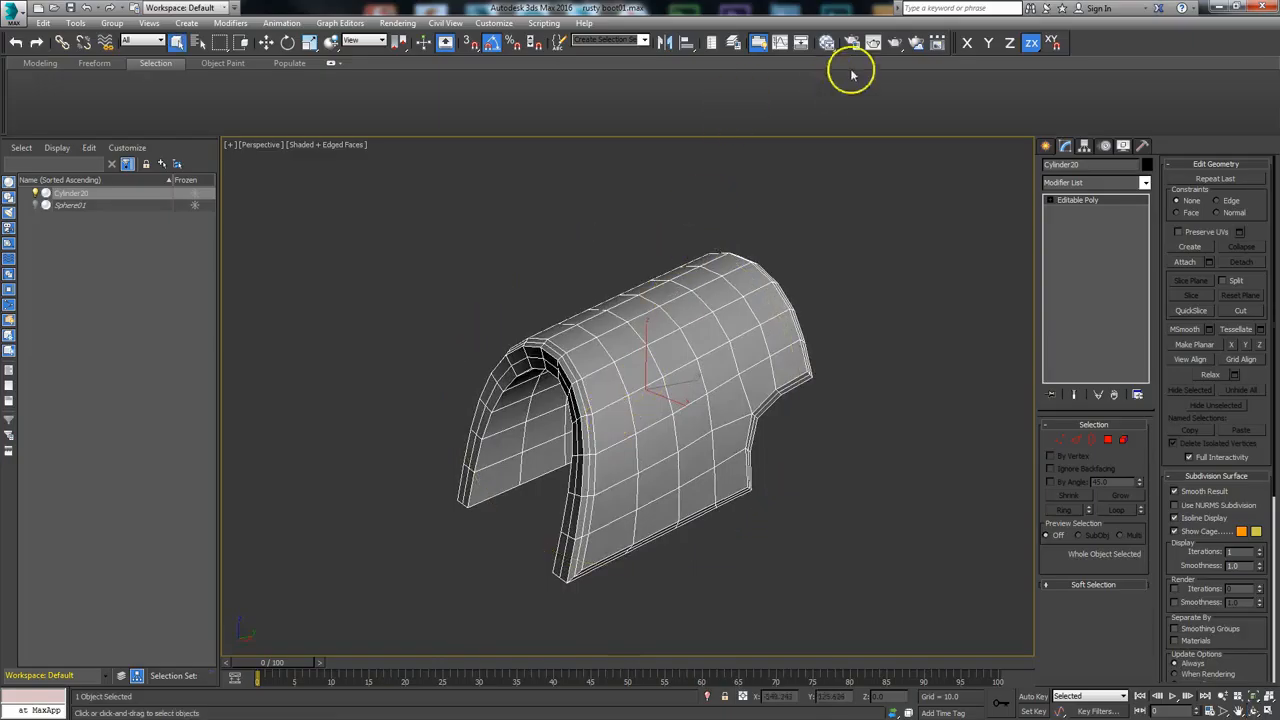
pyautogui.click(828, 44)
pyautogui.moveTo(127, 80); pyautogui.dragTo(904, 57)
pyautogui.moveTo(728, 242); pyautogui.dragTo(611, 174)
pyautogui.rightClick(604, 222)
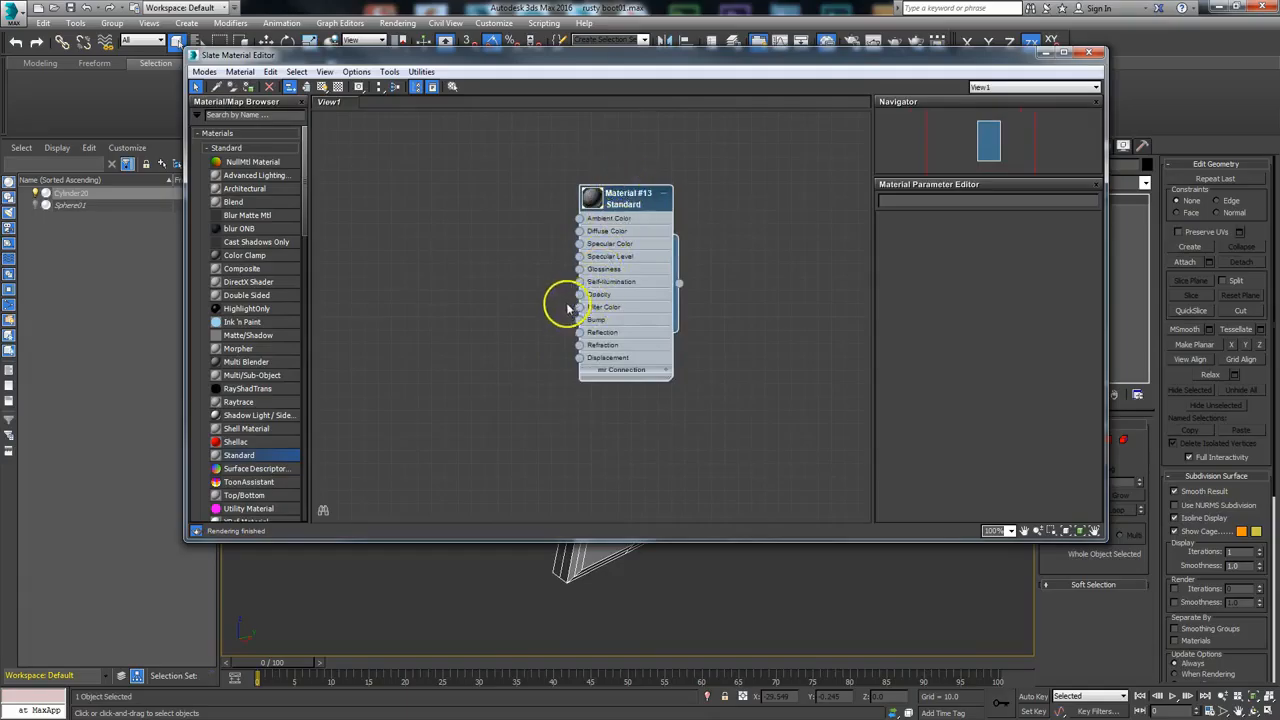
# - Connect a Checker map to the Standard material's Diffuse Color and open the map's parameters
pyautogui.moveTo(633, 203); pyautogui.dragTo(488, 244)
pyautogui.click(438, 113)
pyautogui.doubleClick(488, 244)
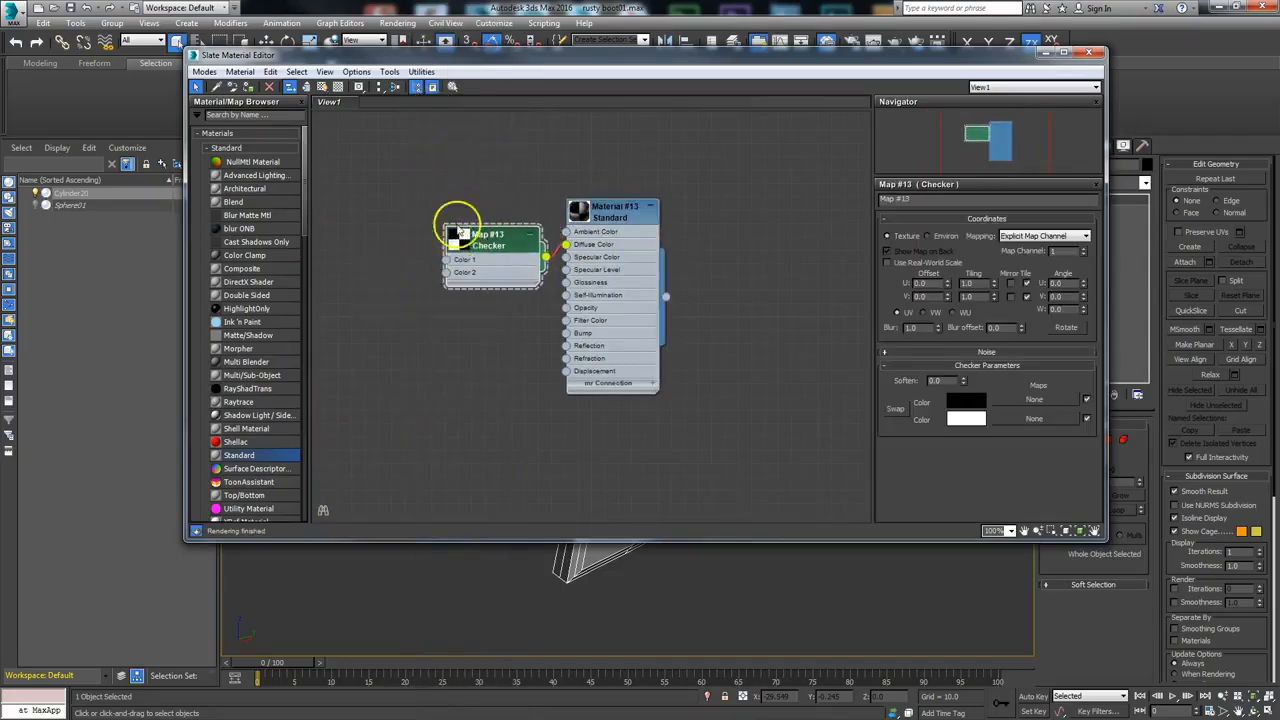
# - Assign the checker material to the selected mesh and show it shaded in the viewport
pyautogui.moveTo(561, 60); pyautogui.dragTo(479, 183)
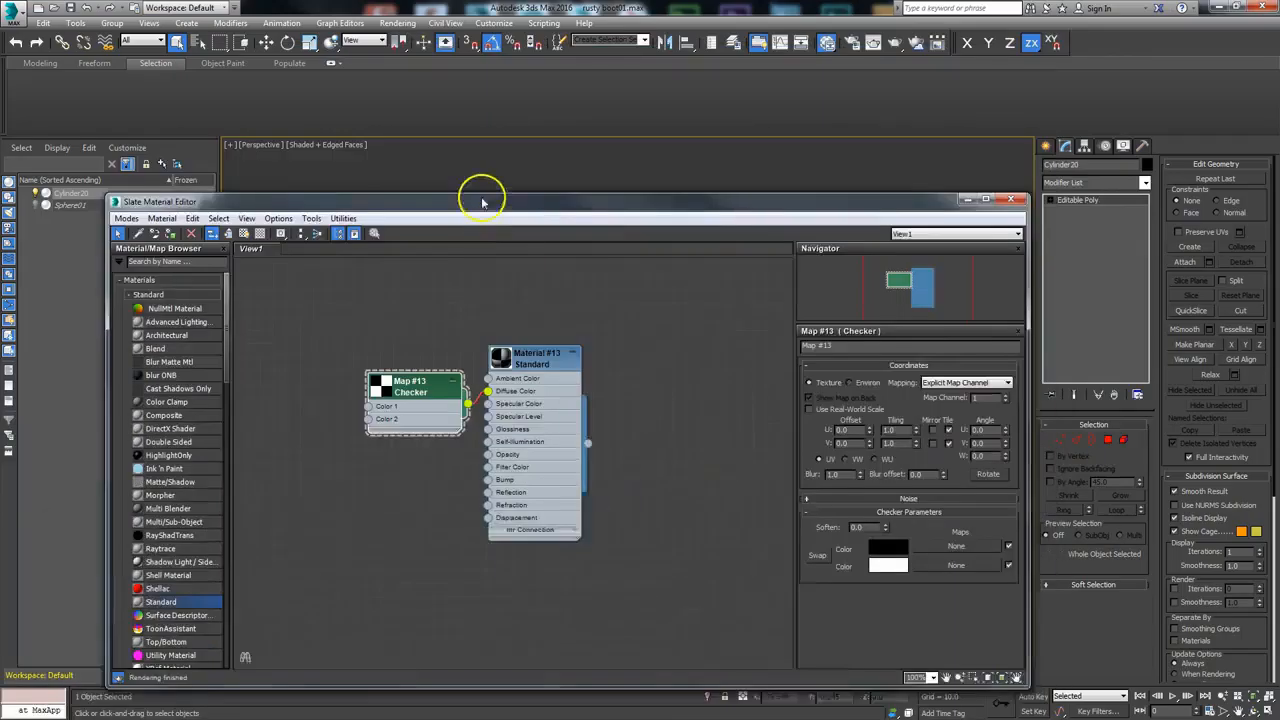
pyautogui.rightClick(541, 337)
pyautogui.click(600, 356)
pyautogui.moveTo(626, 186); pyautogui.dragTo(672, 332)
pyautogui.moveTo(445, 336); pyautogui.dragTo(907, 142)
pyautogui.moveTo(571, 273); pyautogui.dragTo(414, 264, button='middle')
pyautogui.moveTo(899, 142); pyautogui.dragTo(561, 154)
pyautogui.moveTo(1202, 297); pyautogui.dragTo(957, 314)
pyautogui.moveTo(693, 153); pyautogui.dragTo(1050, 135)
pyautogui.moveTo(904, 319); pyautogui.dragTo(864, 290)
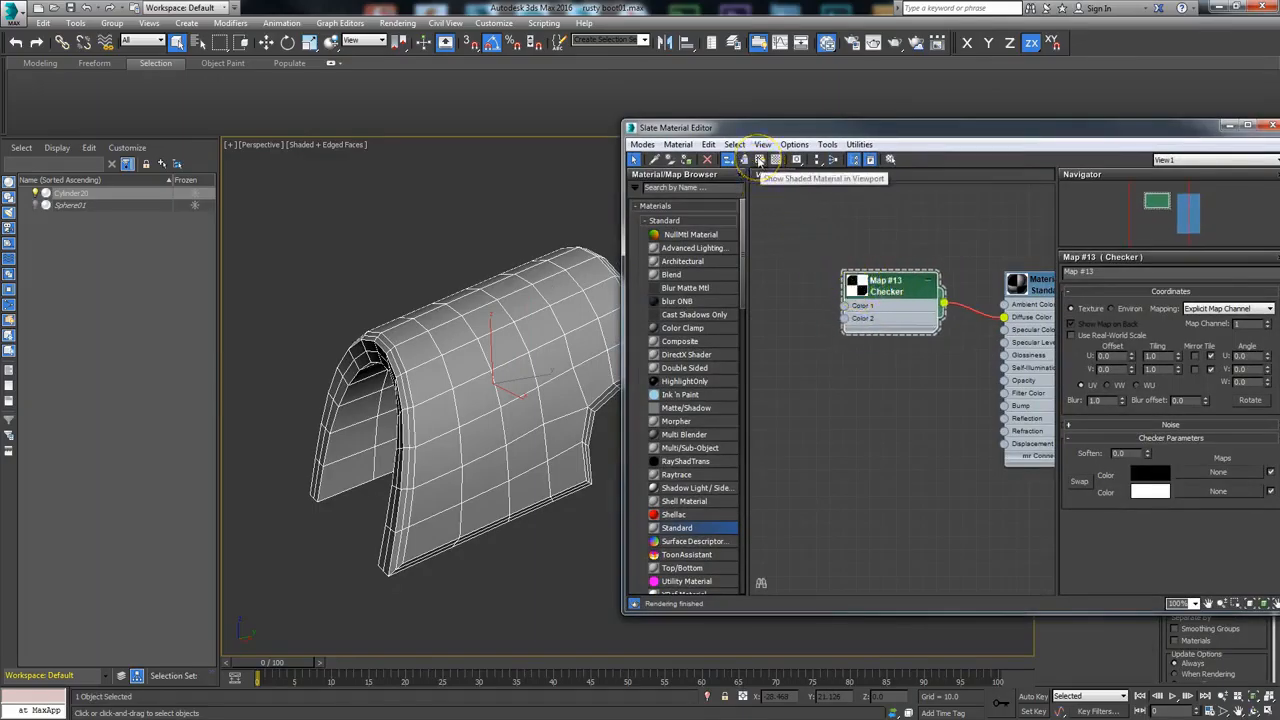
pyautogui.click(762, 159)
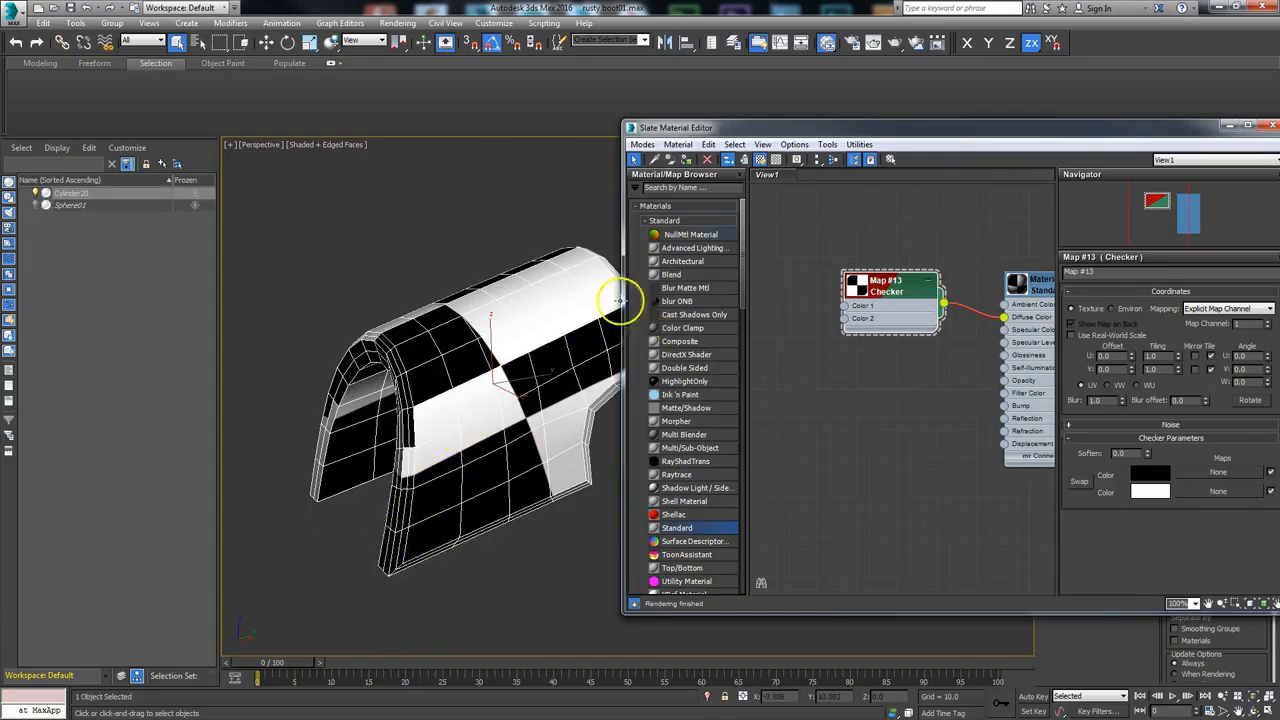
# - Recolour the Checker map with teal as Color 1 and pale lilac as Color 2
pyautogui.moveTo(897, 133); pyautogui.dragTo(697, 143)
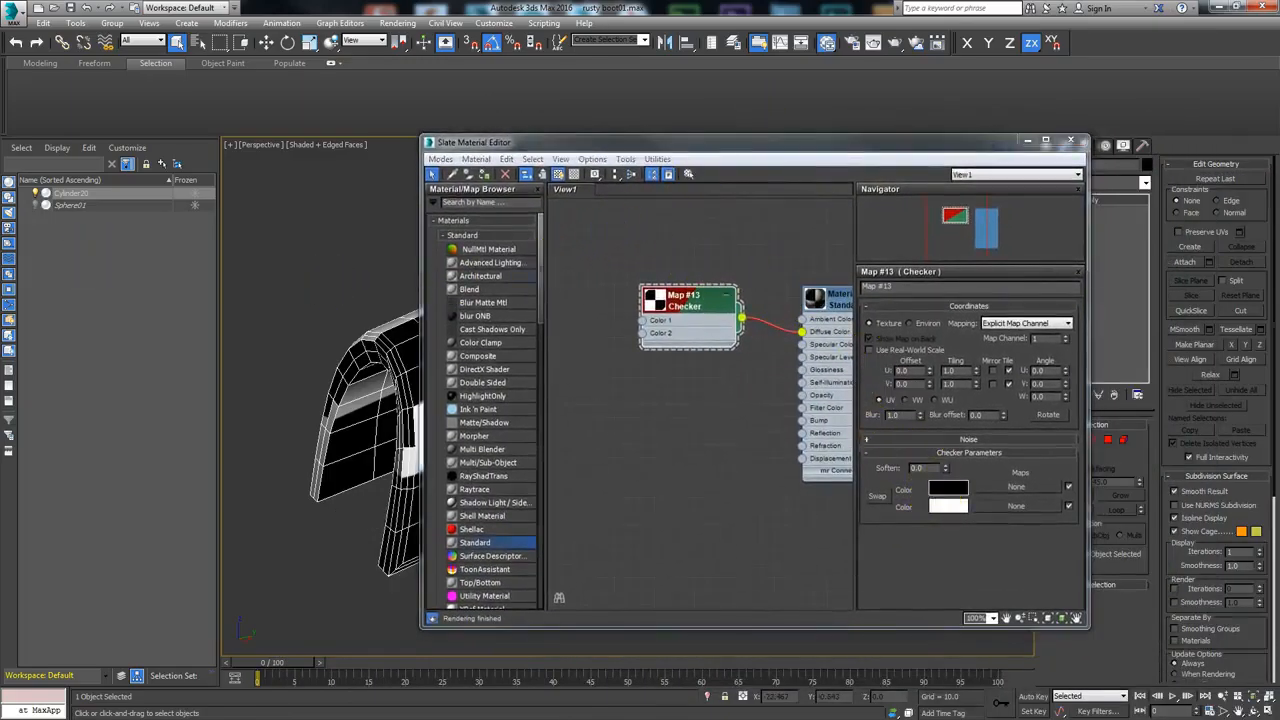
pyautogui.moveTo(366, 91); pyautogui.dragTo(586, 100)
pyautogui.moveTo(430, 150)
pyautogui.mouseDown()
pyautogui.moveTo(392, 176)
pyautogui.moveTo(415, 158)
pyautogui.mouseUp()
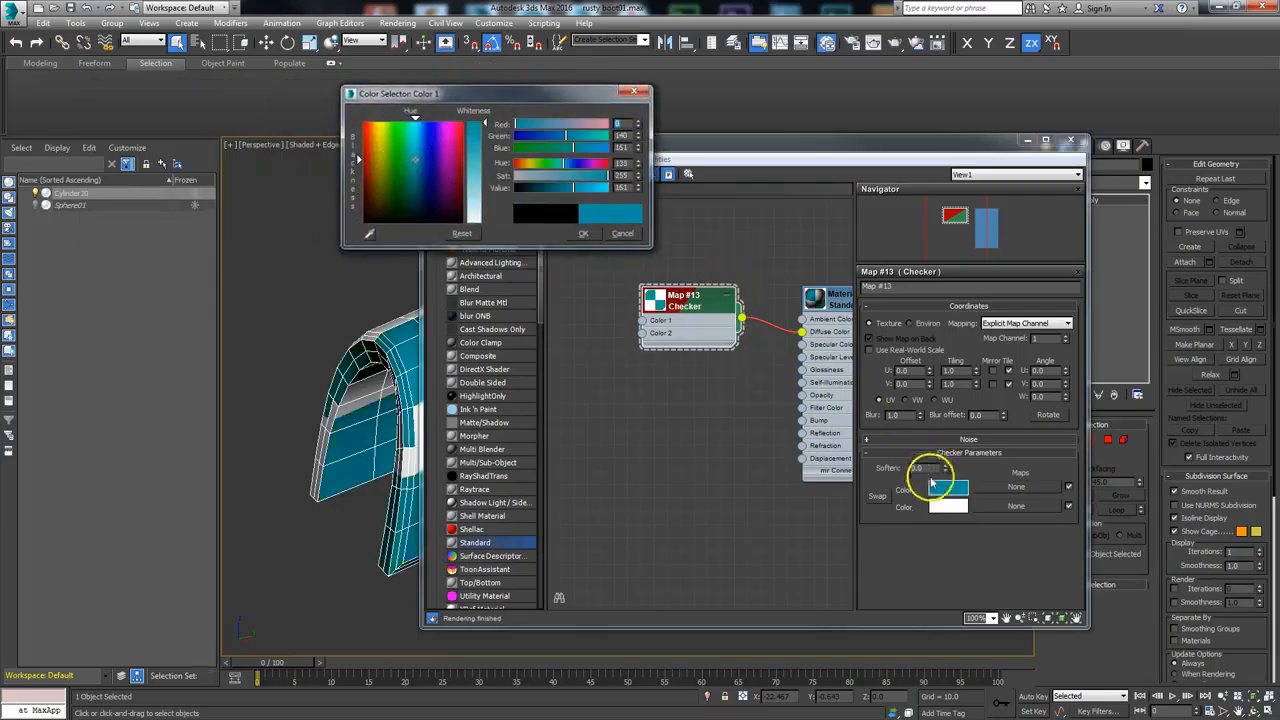
pyautogui.click(946, 506)
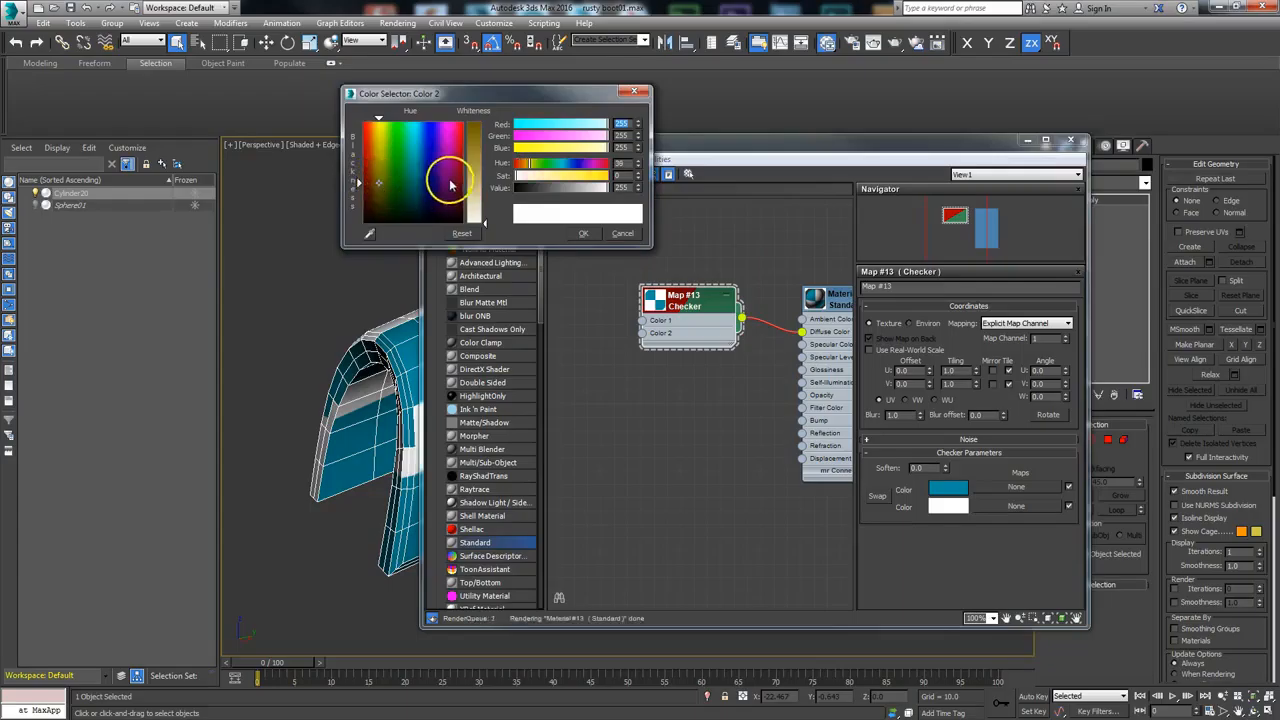
pyautogui.click(443, 183)
pyautogui.moveTo(474, 204); pyautogui.dragTo(477, 192)
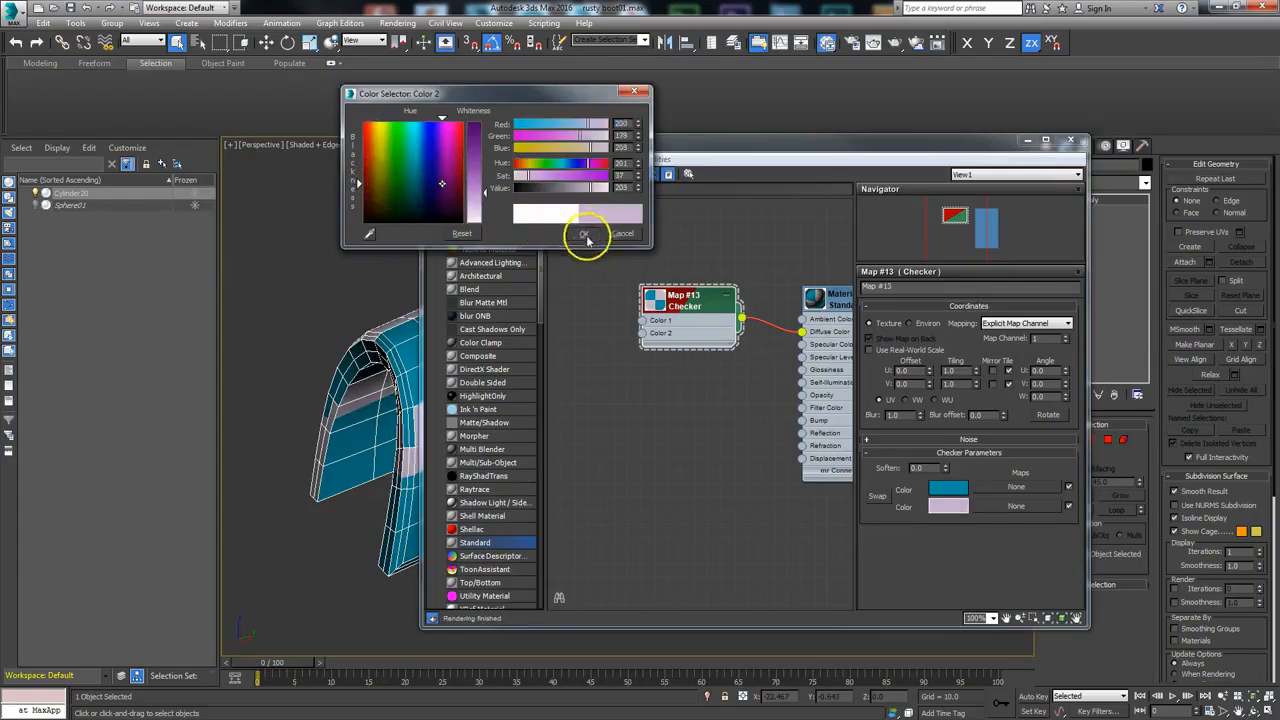
pyautogui.click(584, 234)
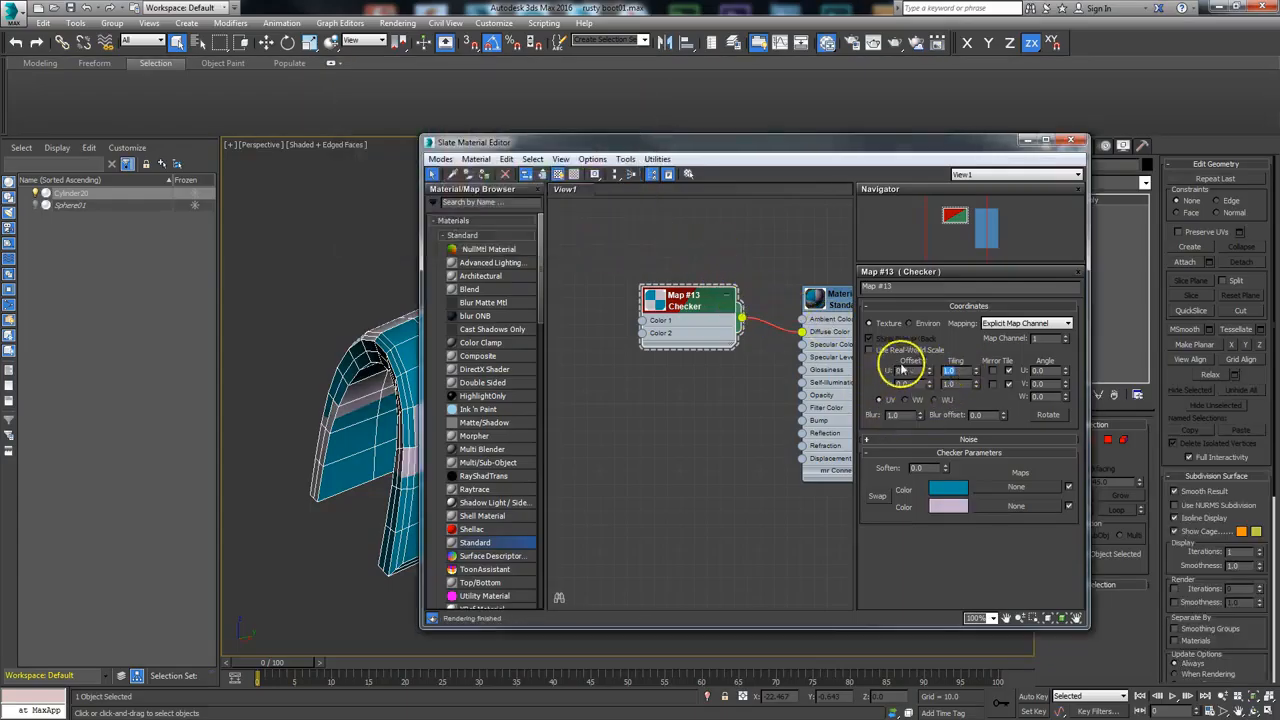
# - Set the Checker map's U and V tiling to 10 and put the material editor away
pyautogui.write('10')
pyautogui.press('Return')
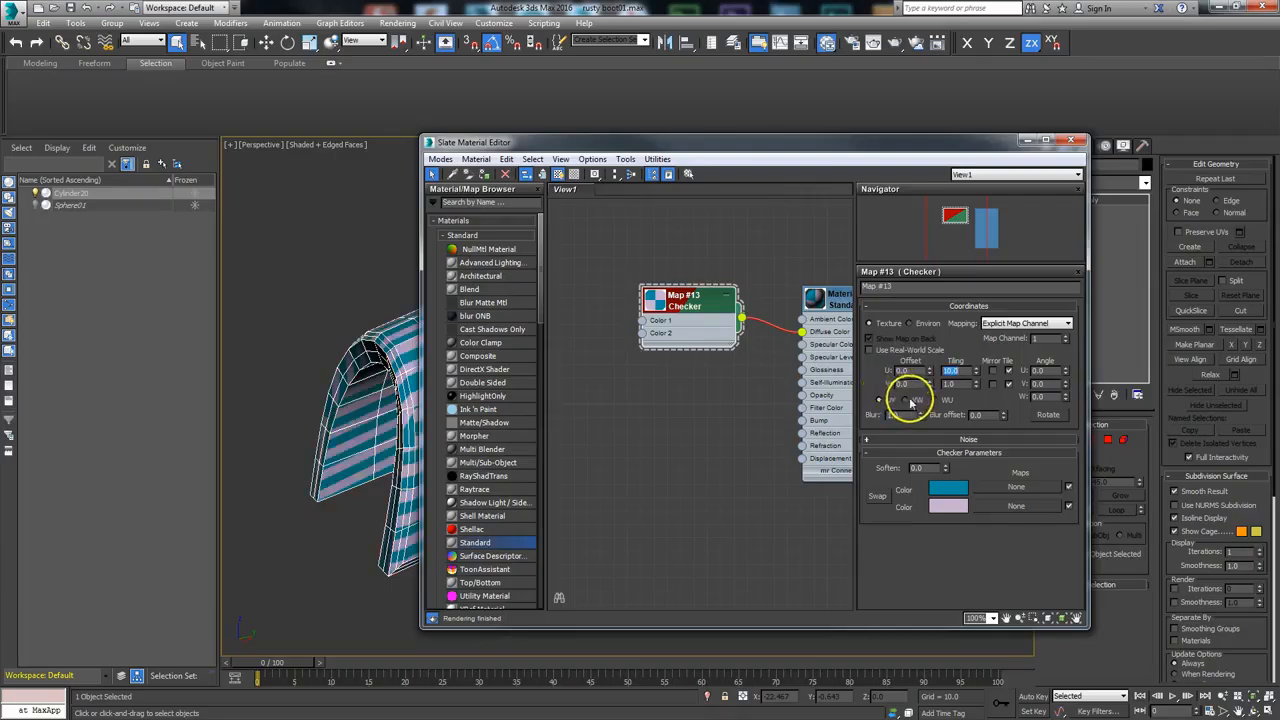
pyautogui.moveTo(966, 383); pyautogui.dragTo(895, 390)
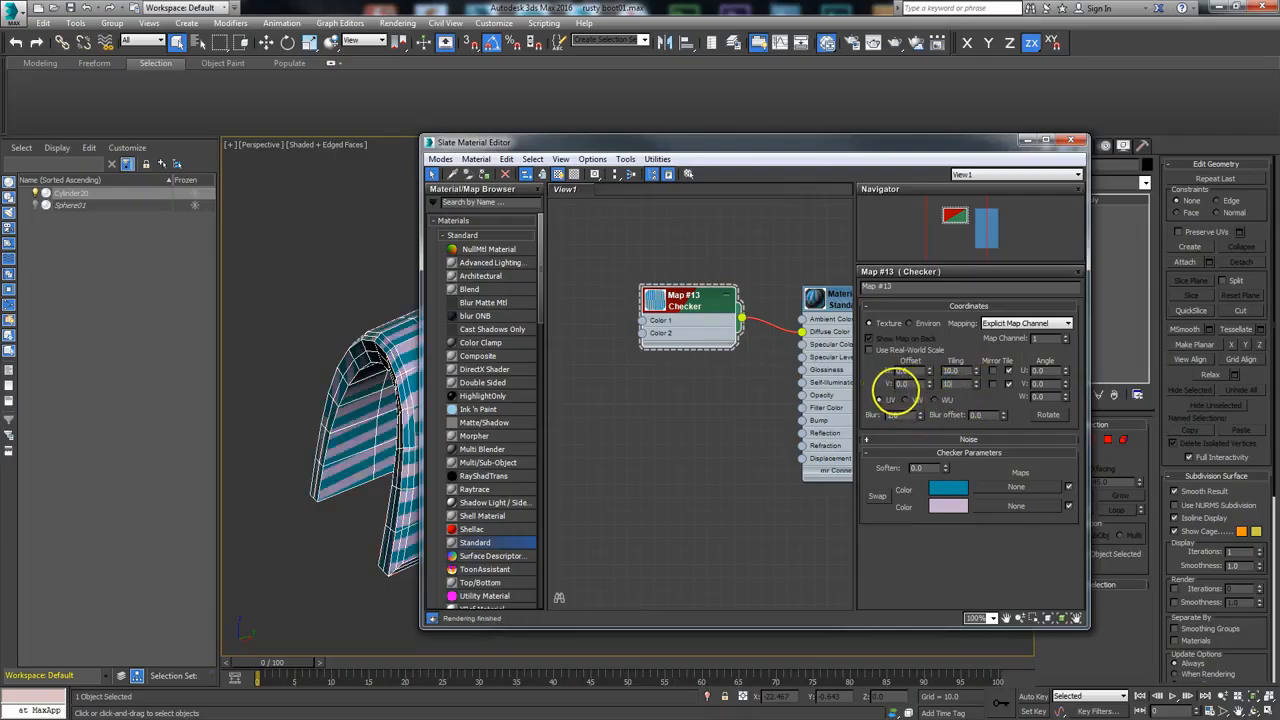
pyautogui.write('10')
pyautogui.press('Return')
pyautogui.moveTo(740, 155); pyautogui.dragTo(1074, 42)
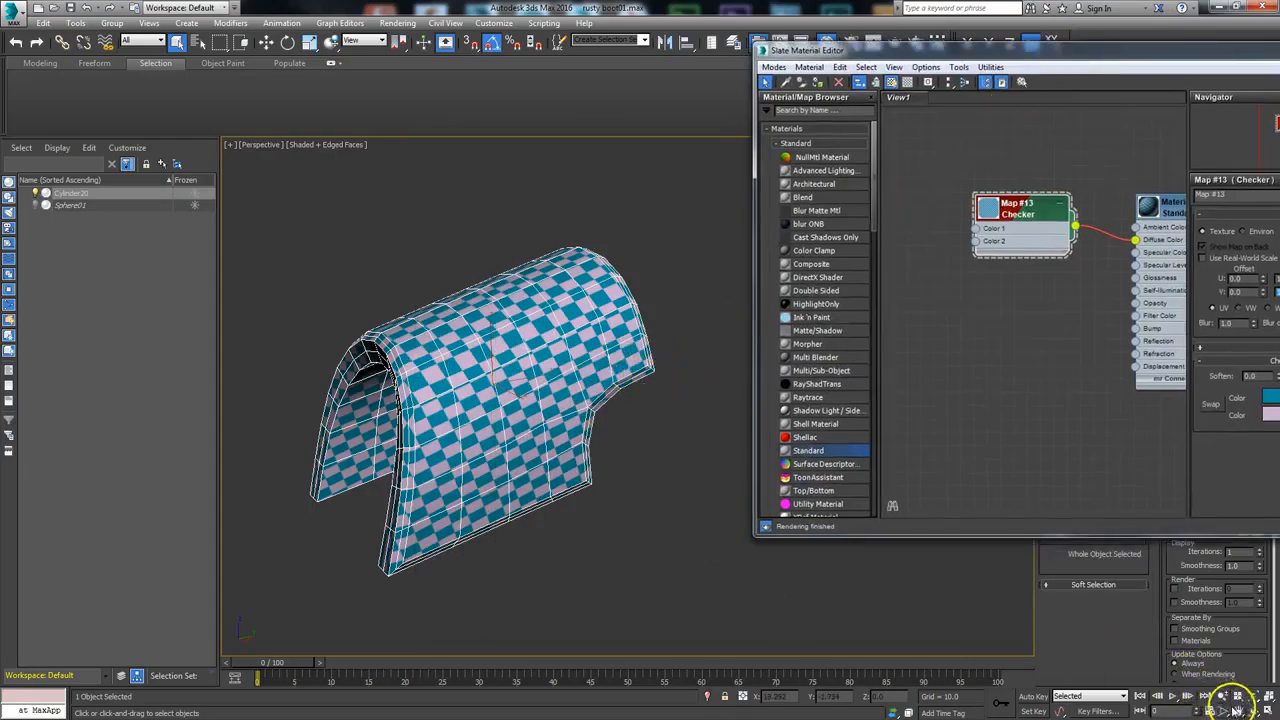
pyautogui.moveTo(1150, 55); pyautogui.dragTo(667, 128)
pyautogui.click(902, 116)
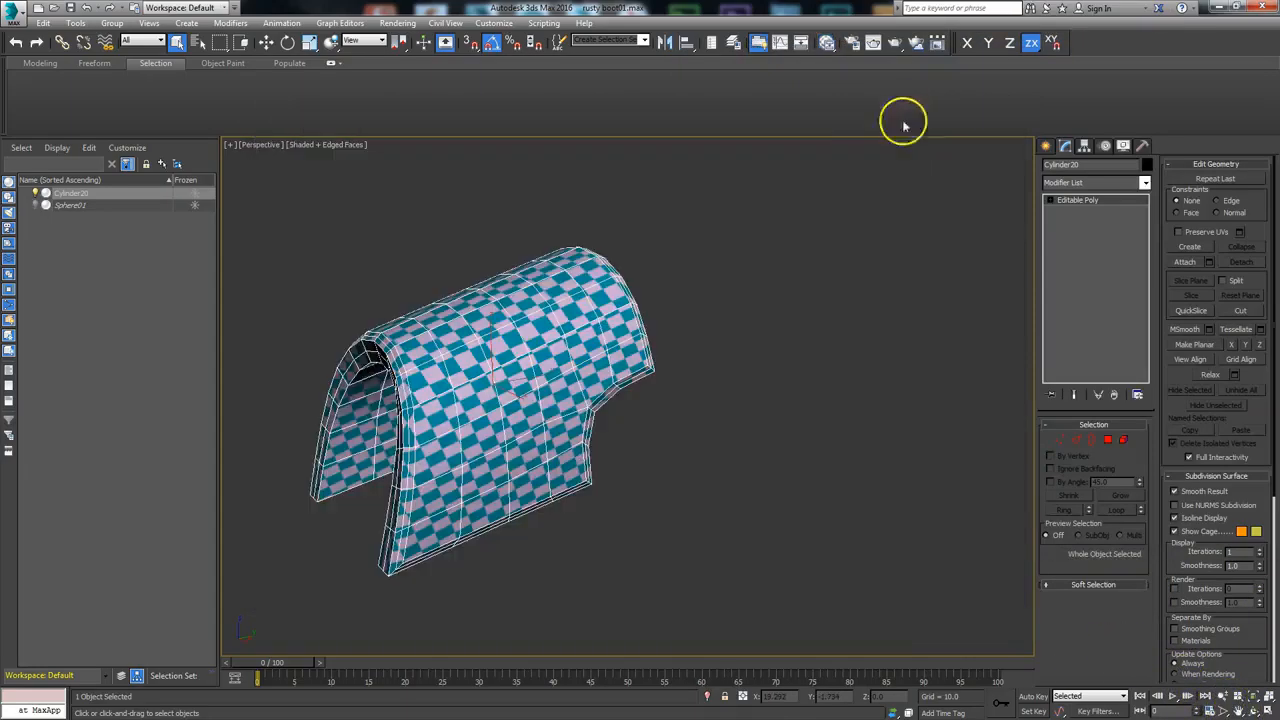
# - Examine the checker pattern on the deselected mesh without edged faces, looking for stretching and breaks from several angles
pyautogui.click(640, 506)
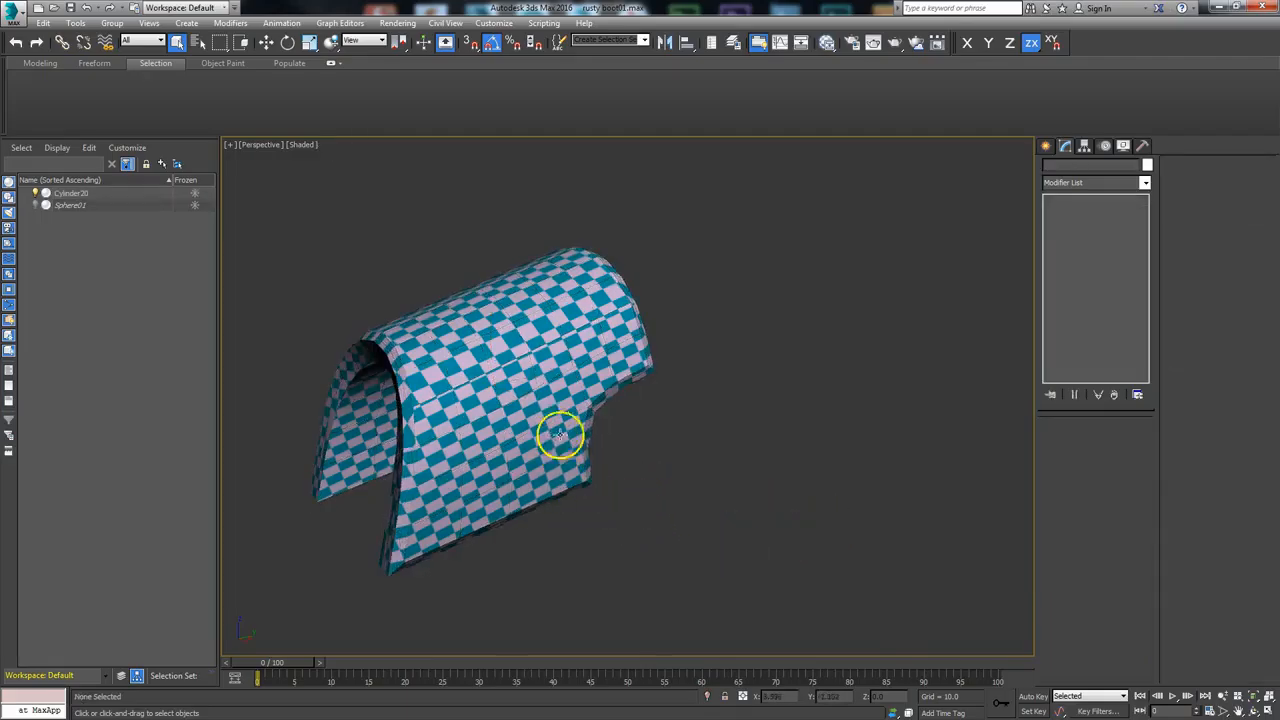
pyautogui.click(1254, 705)
pyautogui.moveTo(594, 451); pyautogui.dragTo(451, 463)
pyautogui.moveTo(515, 433); pyautogui.dragTo(561, 488)
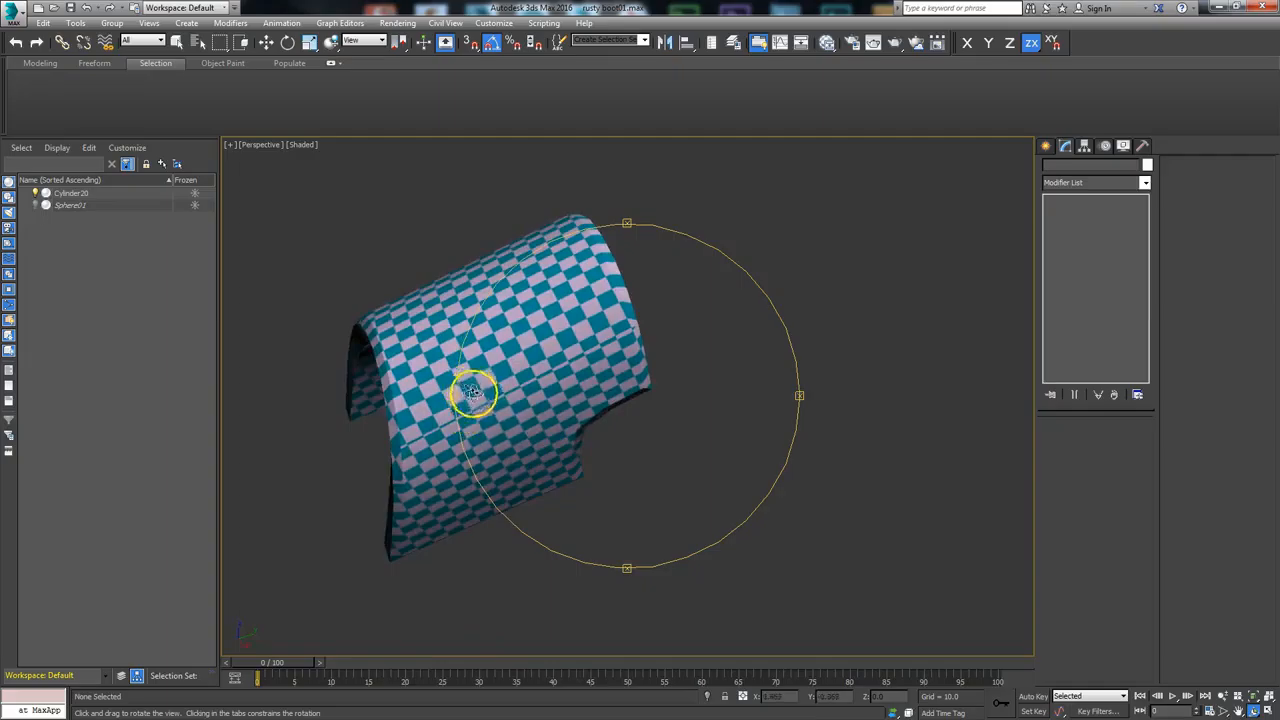
pyautogui.moveTo(527, 447); pyautogui.dragTo(497, 380)
pyautogui.moveTo(490, 425); pyautogui.dragTo(518, 461)
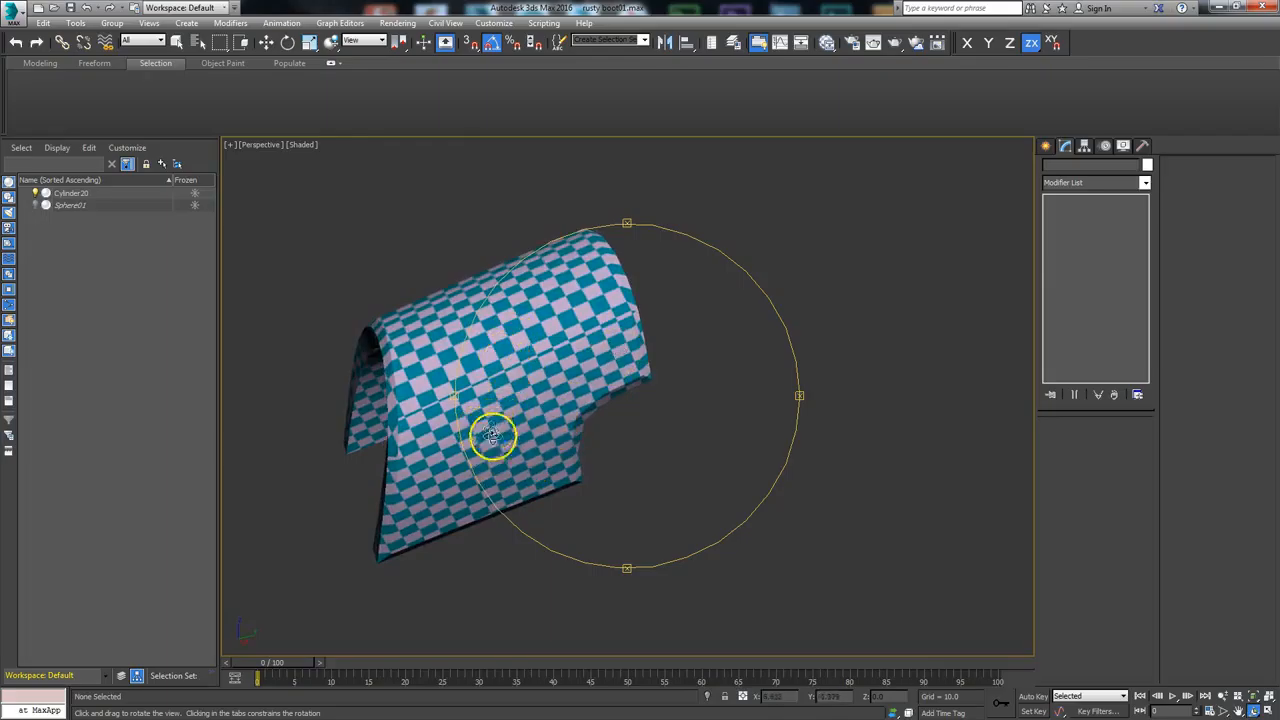
pyautogui.moveTo(562, 401); pyautogui.dragTo(600, 413)
pyautogui.rightClick(600, 413)
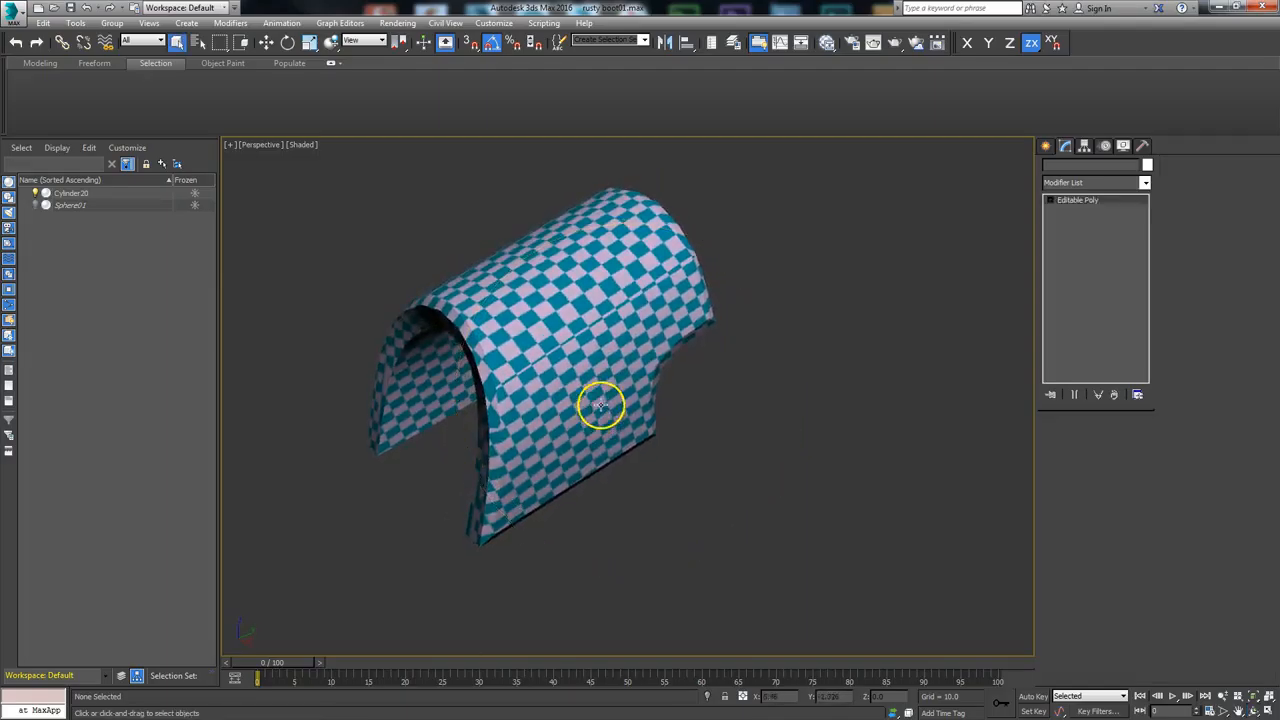
# - Reselect the mesh, display its edged faces again and apply an Unwrap UVW modifier
pyautogui.click(602, 405)
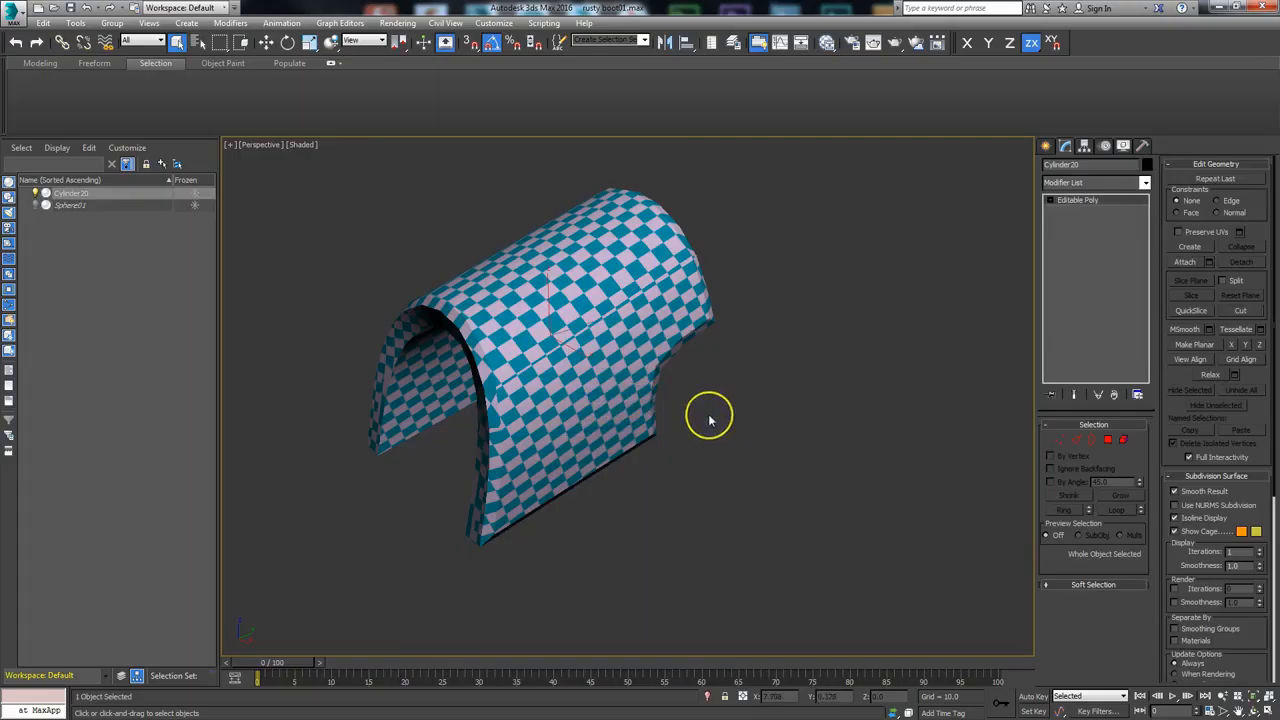
pyautogui.press('F4')
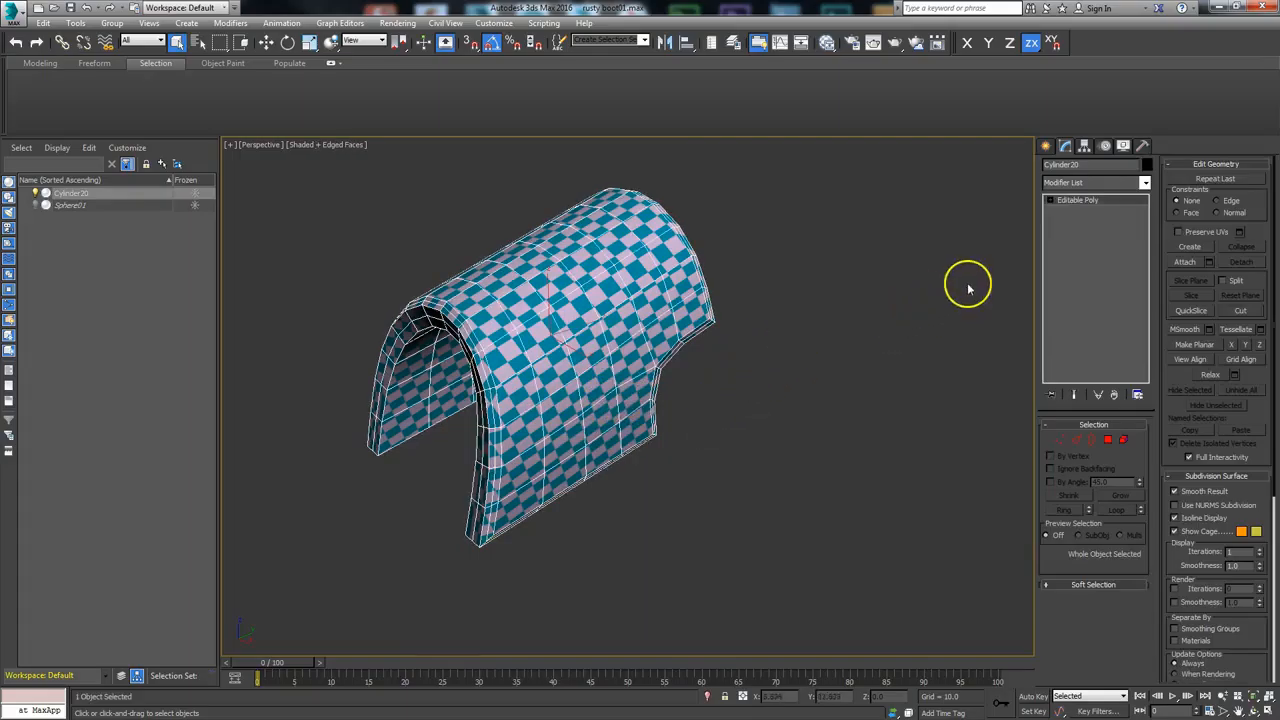
pyautogui.click(1145, 183)
pyautogui.moveTo(1143, 200); pyautogui.dragTo(1143, 560)
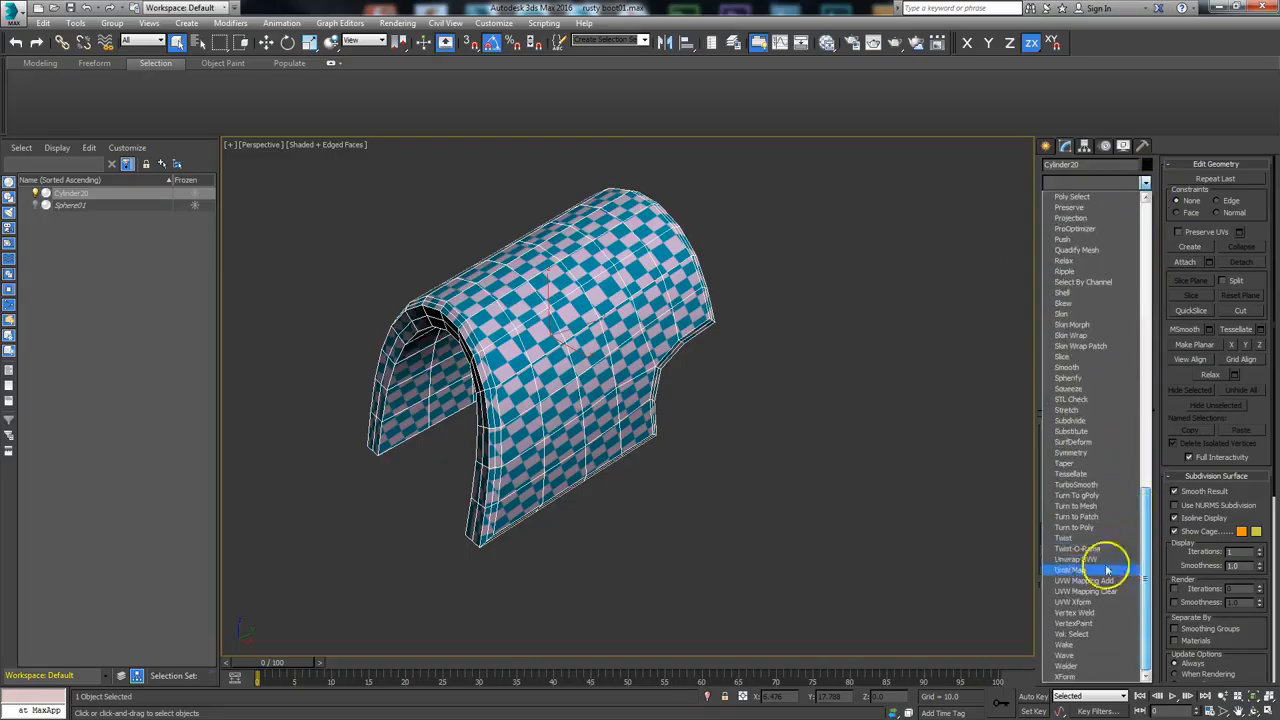
pyautogui.click(1070, 560)
# - Turn off the Map Seams display of the Unwrap UVW modifier, leaving Peel Seams on
pyautogui.keyDown('alt'); pyautogui.moveTo(709, 489); pyautogui.dragTo(728, 457, button='middle'); pyautogui.keyUp('alt')
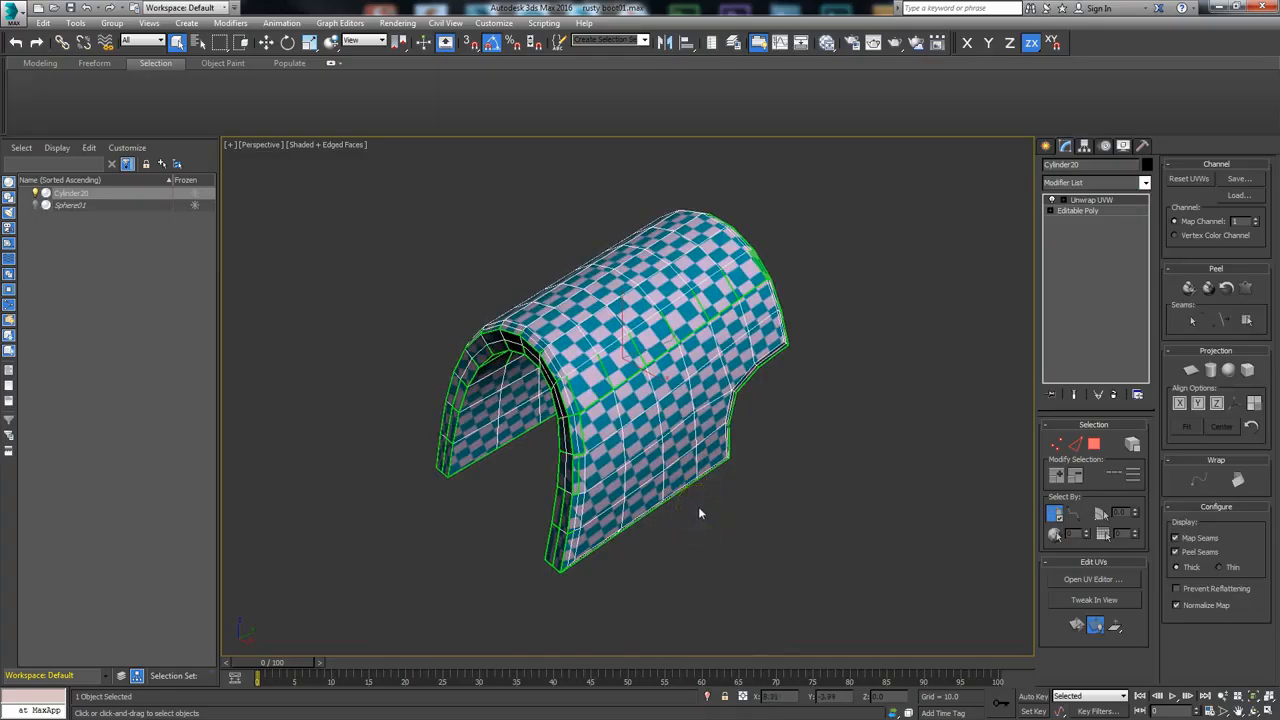
pyautogui.moveTo(699, 511); pyautogui.dragTo(742, 505)
pyautogui.moveTo(641, 595)
pyautogui.keyDown('alt'); pyautogui.mouseDown(button='middle')
pyautogui.moveTo(660, 523)
pyautogui.moveTo(577, 460)
pyautogui.moveTo(743, 491)
pyautogui.moveTo(783, 463)
pyautogui.moveTo(823, 494)
pyautogui.moveTo(728, 556)
pyautogui.moveTo(632, 586)
pyautogui.mouseUp(button='middle'); pyautogui.keyUp('alt')
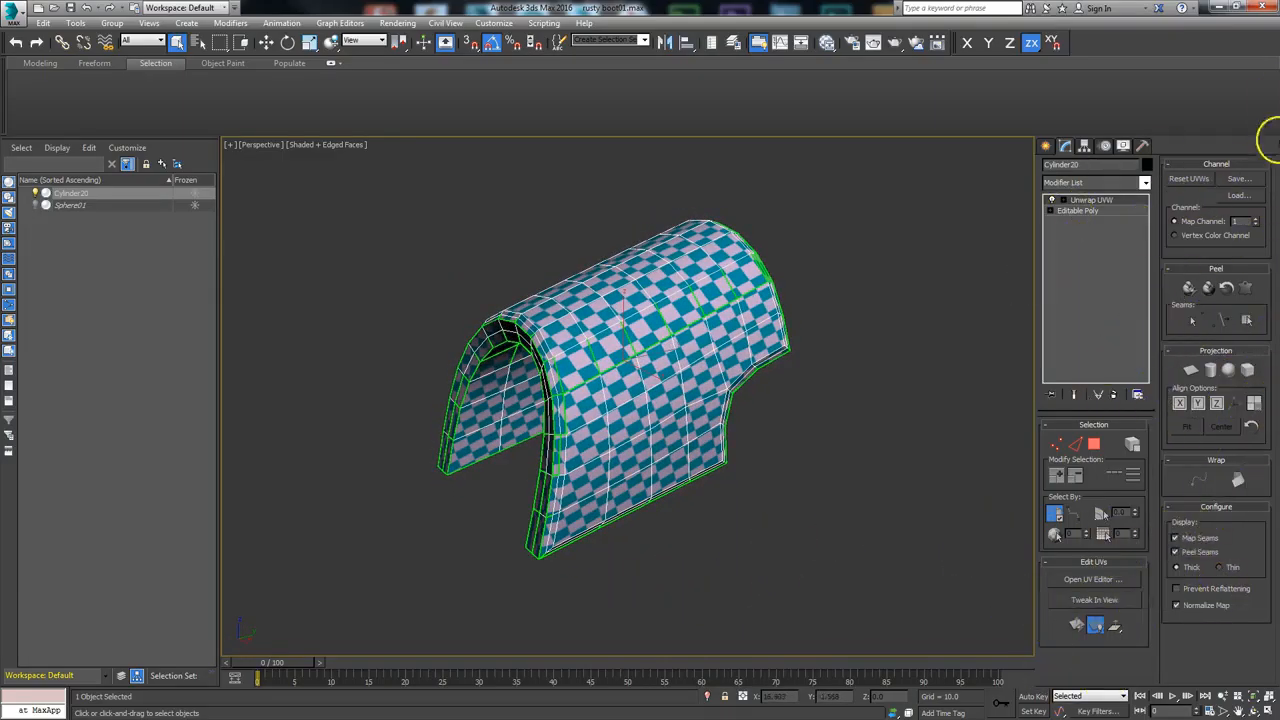
pyautogui.click(1176, 538)
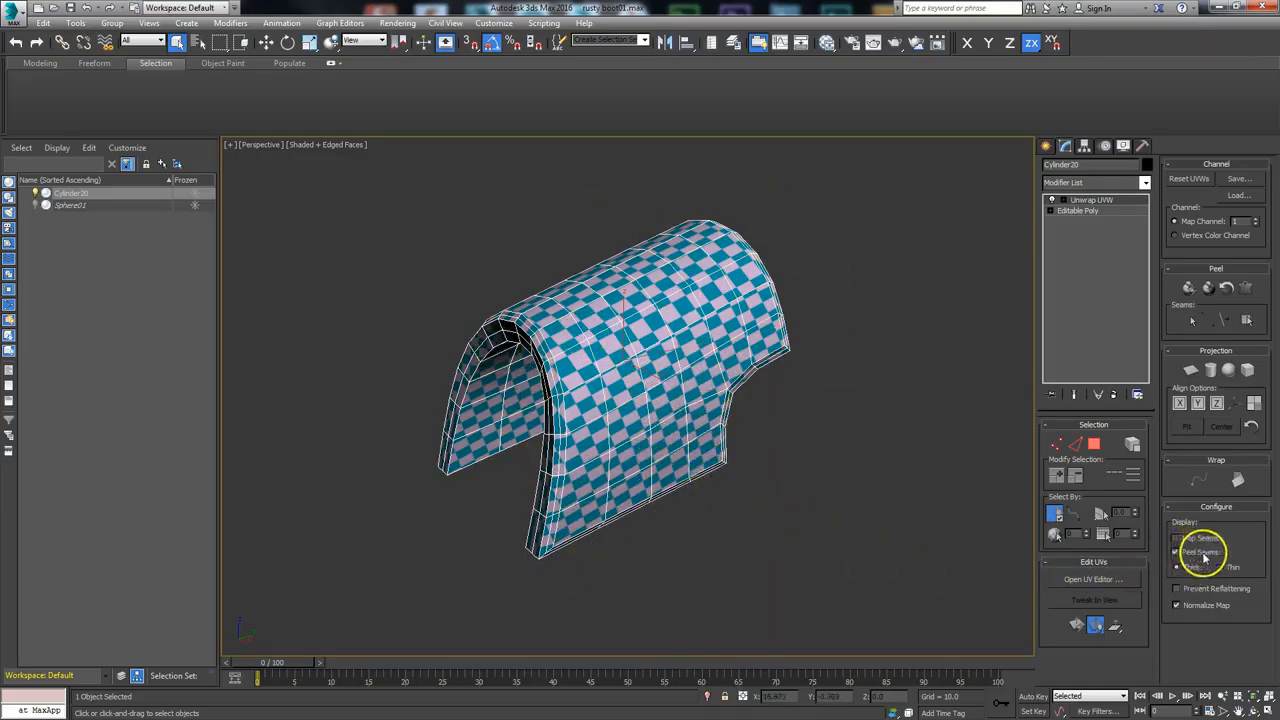
pyautogui.moveTo(735, 450); pyautogui.dragTo(836, 421, button='middle')
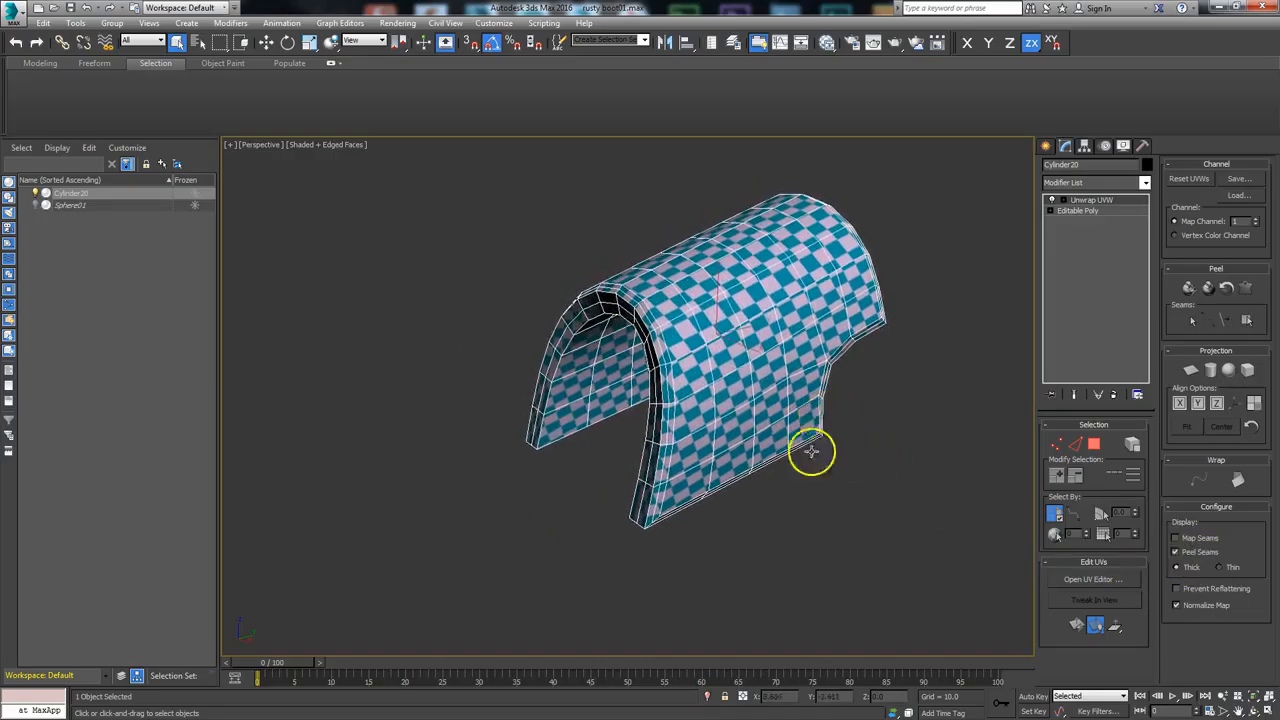
# - Select the edge loop along the outer rim of the arch's front opening and convert it to a peel seam
pyautogui.click(1075, 444)
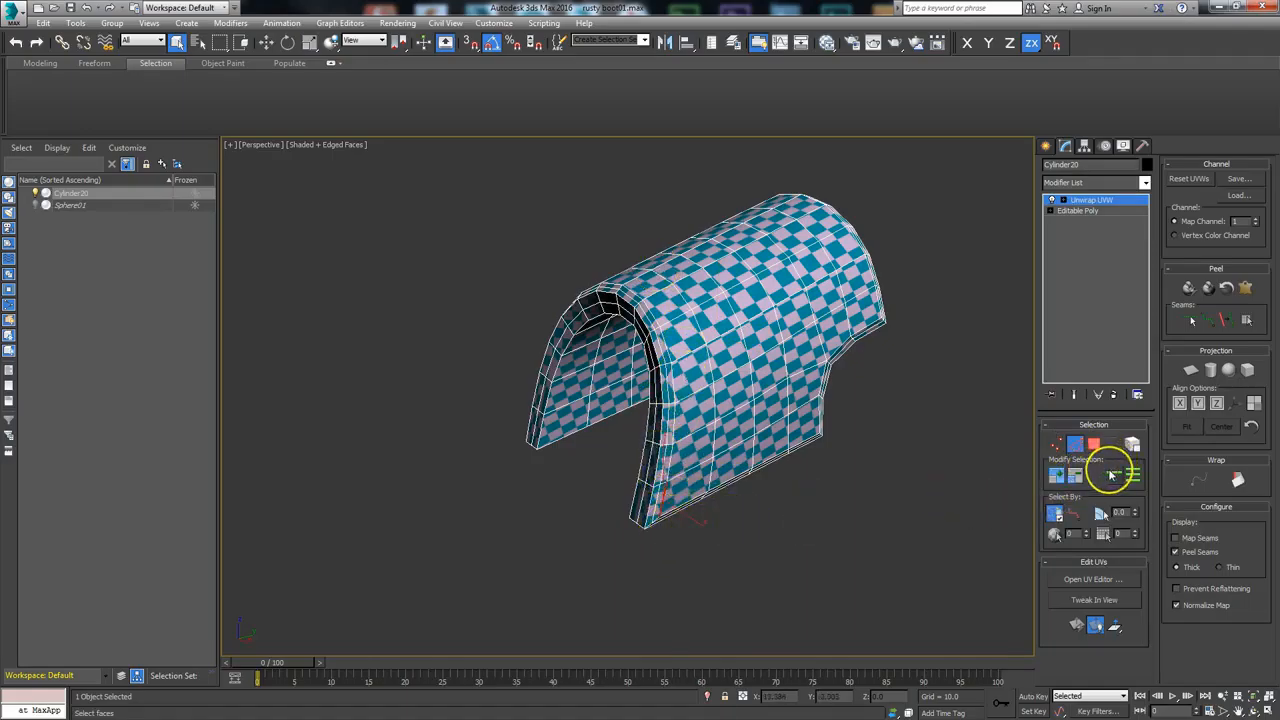
pyautogui.click(1113, 476)
pyautogui.keyDown('alt'); pyautogui.moveTo(481, 525); pyautogui.dragTo(509, 531, button='middle'); pyautogui.keyUp('alt')
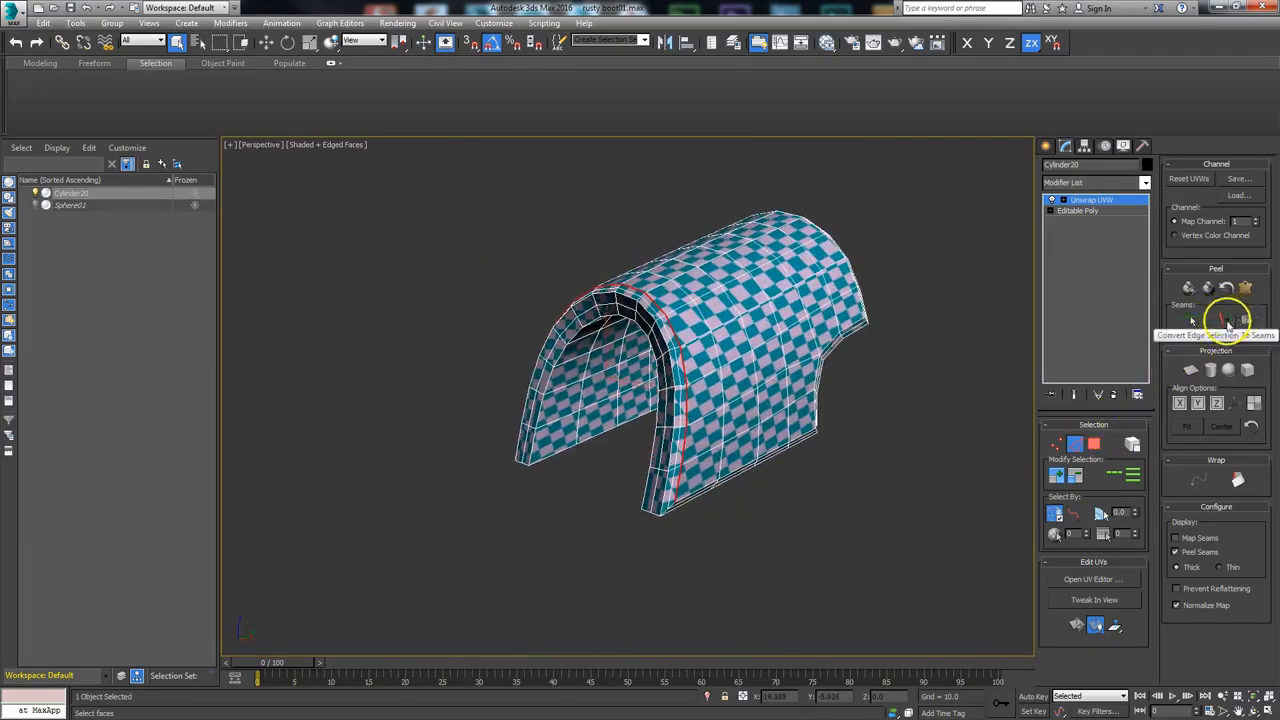
pyautogui.click(1221, 322)
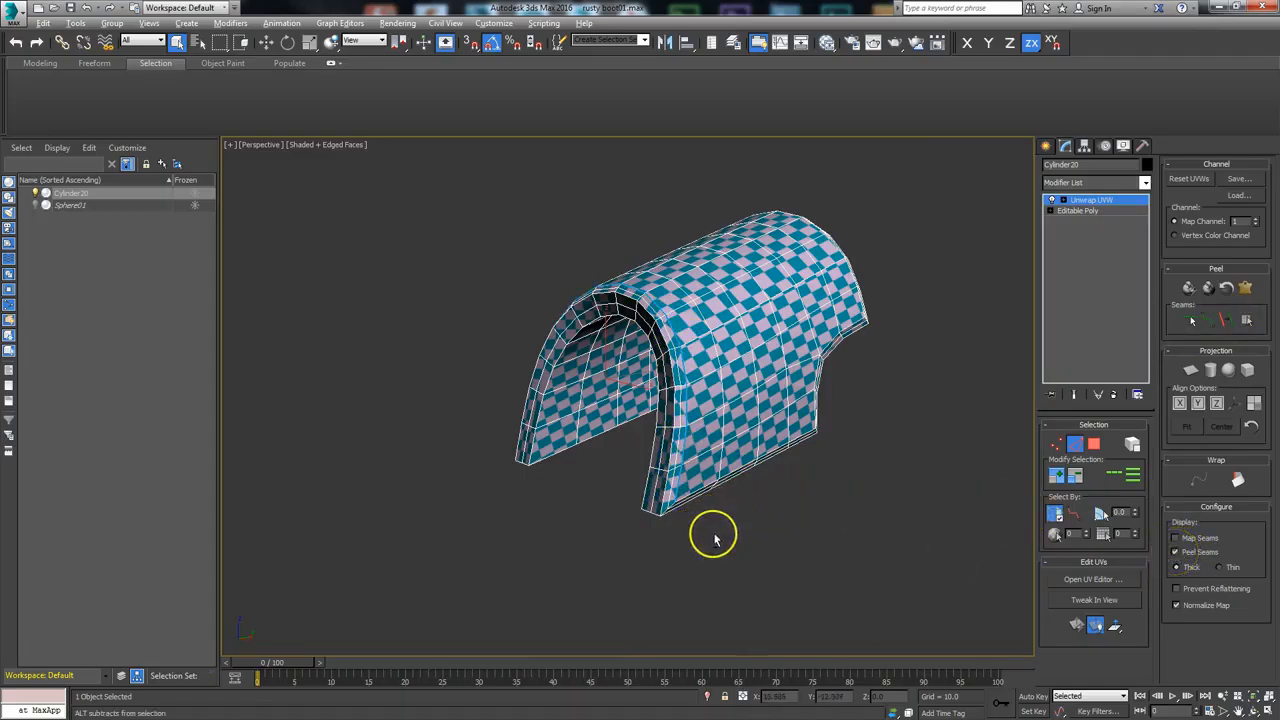
# - Recolour the Checker map with black as Color 1 and white as Color 2 to make the blue peel seam stand out
pyautogui.click(868, 46)
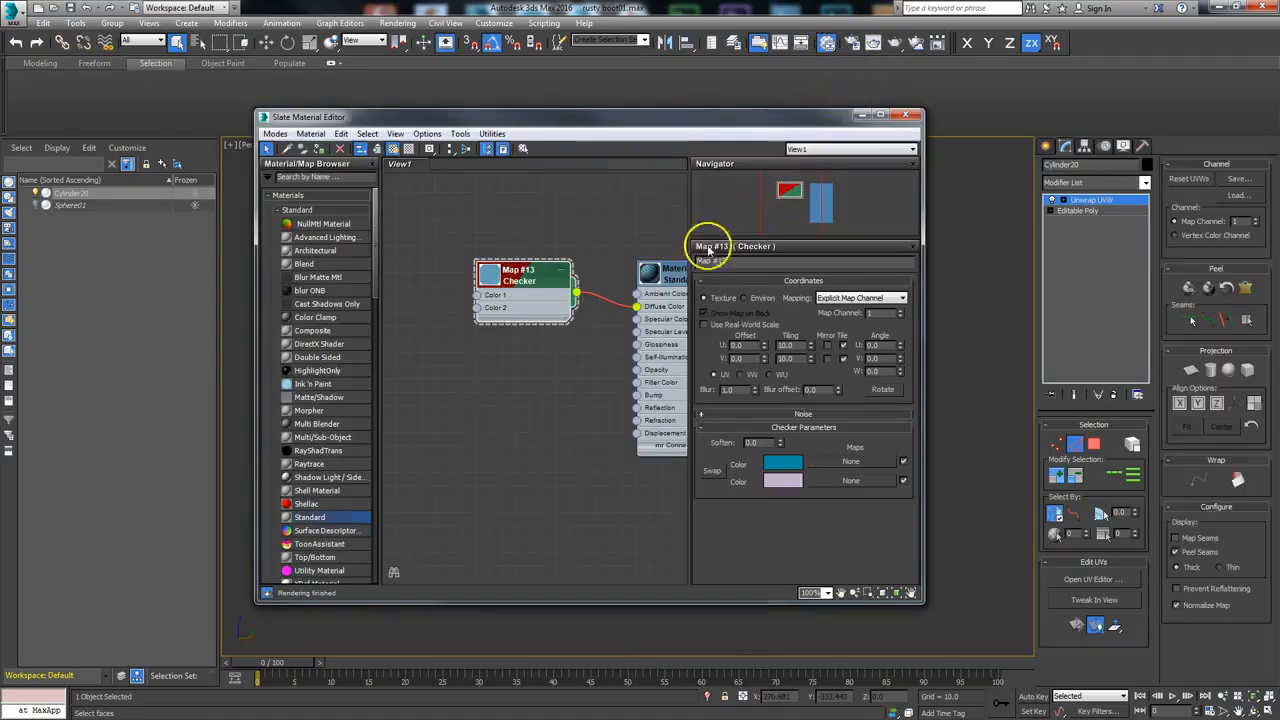
pyautogui.click(782, 466)
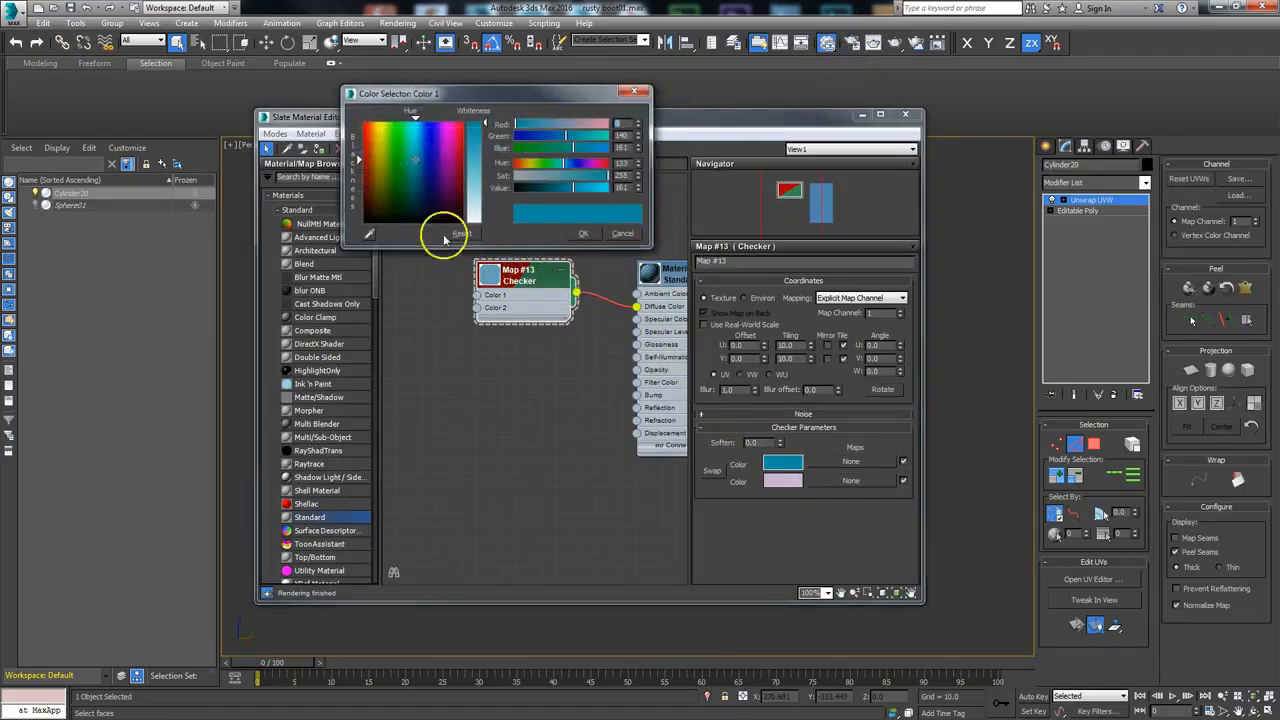
pyautogui.moveTo(420, 191); pyautogui.dragTo(466, 225)
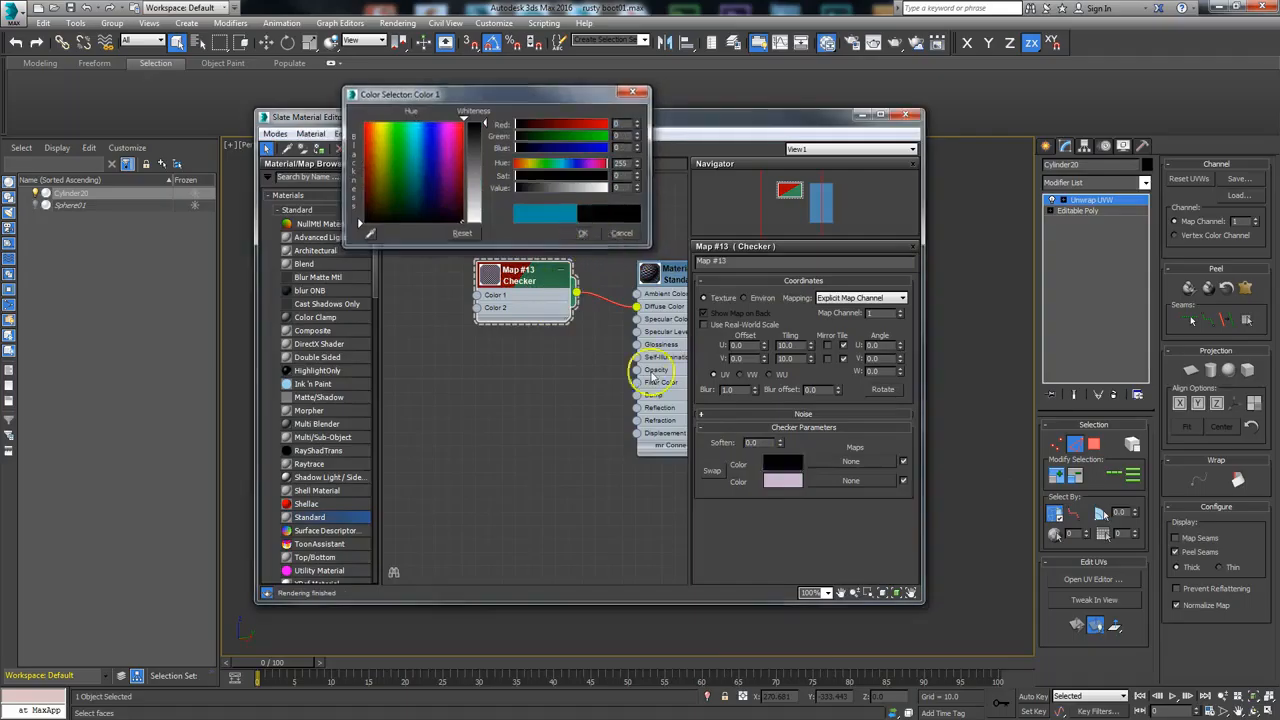
pyautogui.click(782, 481)
pyautogui.moveTo(497, 188); pyautogui.dragTo(490, 222)
pyautogui.click(583, 233)
pyautogui.click(862, 114)
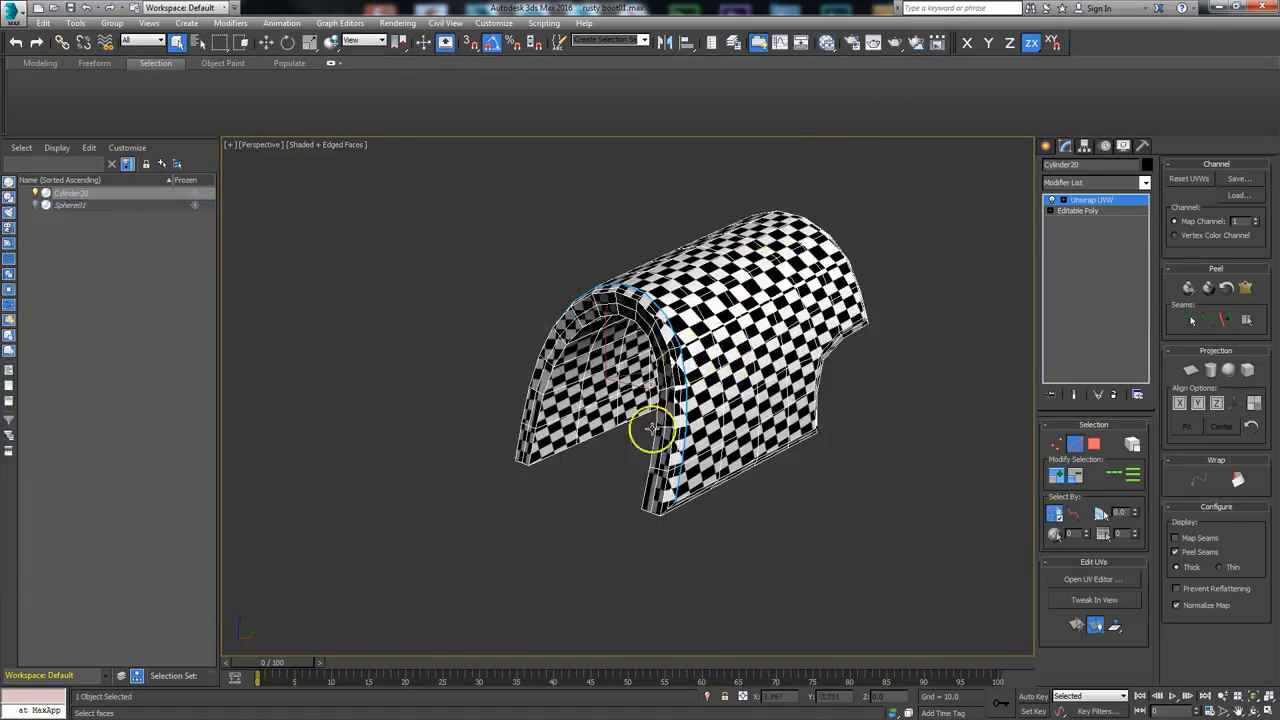
pyautogui.keyDown('alt'); pyautogui.moveTo(693, 425); pyautogui.dragTo(740, 427, button='middle'); pyautogui.keyUp('alt')
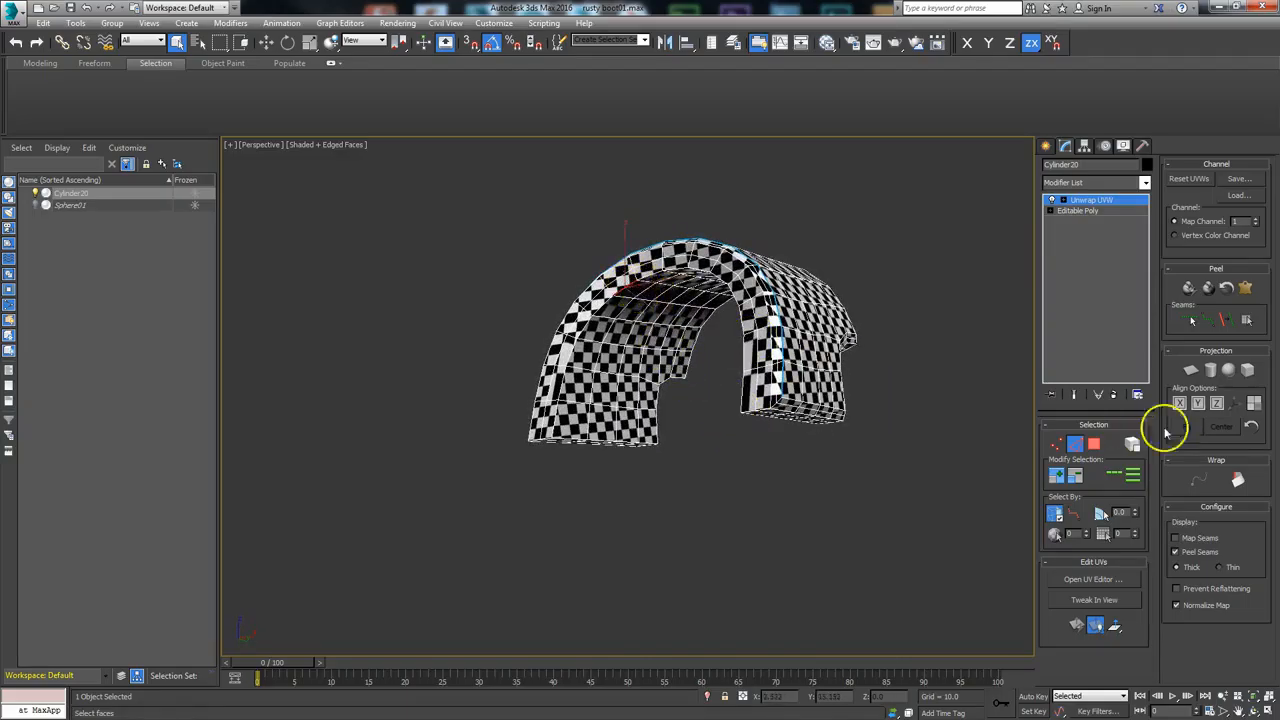
# - Convert the inner edge loops around the arch's openings and along its bottom rims to peel seams
pyautogui.keyDown('alt'); pyautogui.moveTo(666, 521); pyautogui.dragTo(591, 466, button='middle'); pyautogui.keyUp('alt')
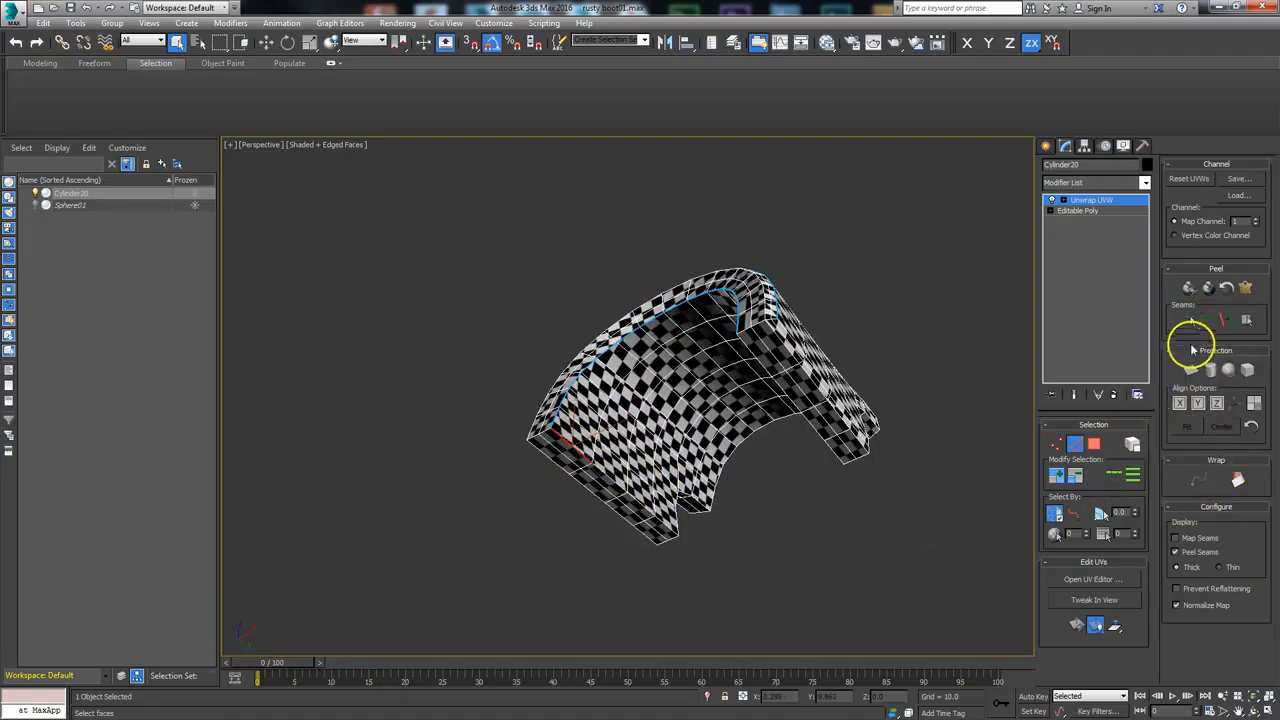
pyautogui.click(1113, 471)
pyautogui.click(1224, 321)
pyautogui.keyDown('alt'); pyautogui.moveTo(766, 608); pyautogui.dragTo(528, 600, button='middle'); pyautogui.keyUp('alt')
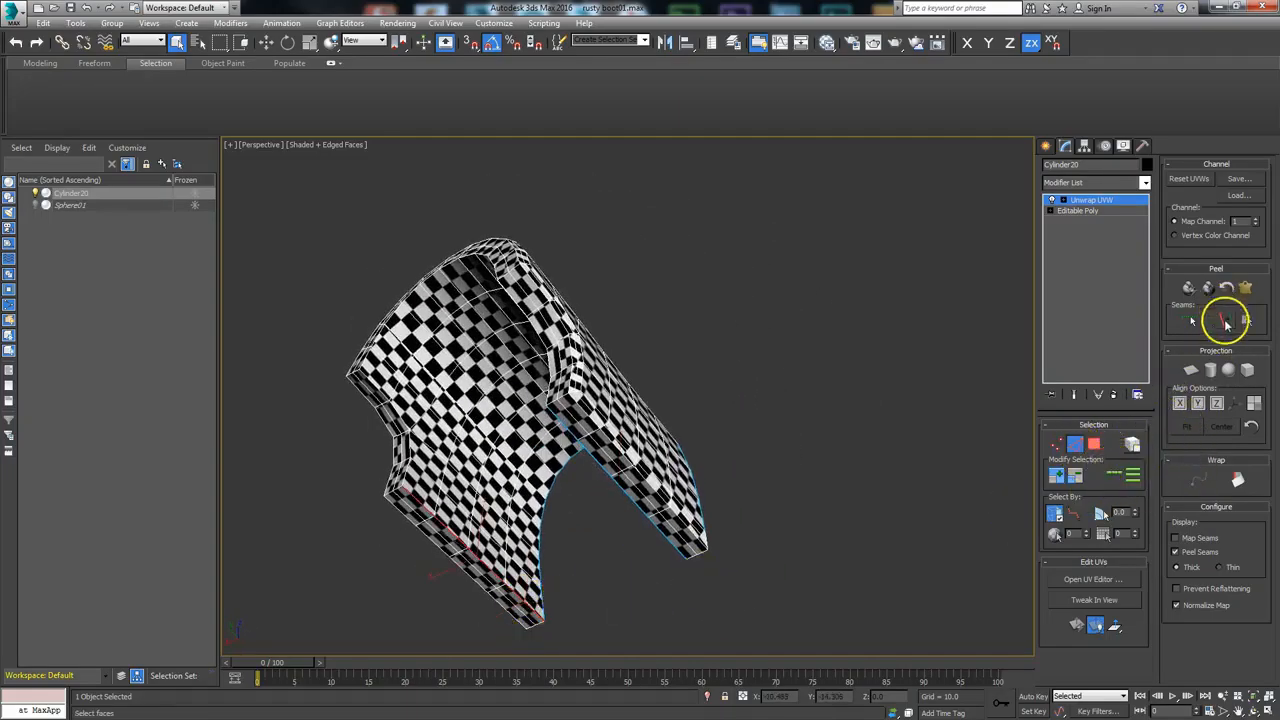
pyautogui.click(1226, 321)
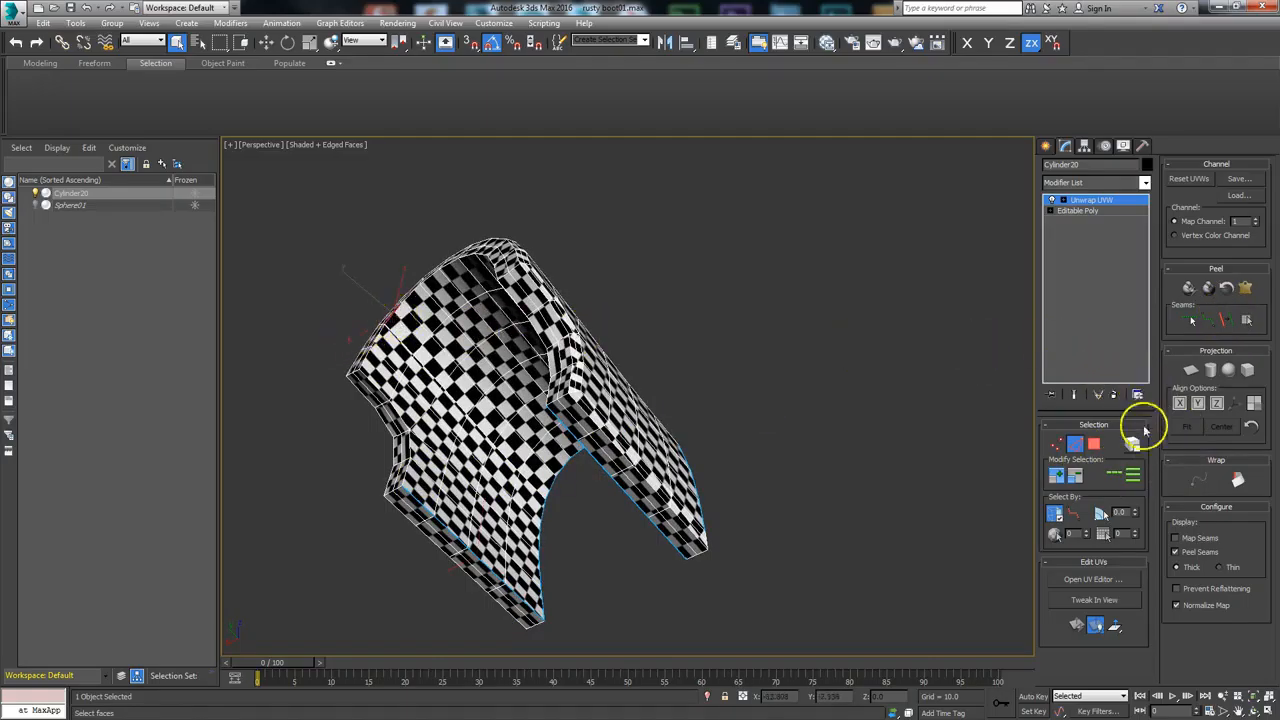
pyautogui.click(1226, 321)
# - Disconnect the Checker map from the Standard material in the Slate Material Editor and minimize the editor
pyautogui.keyDown('alt'); pyautogui.moveTo(484, 462); pyautogui.dragTo(409, 514, button='middle'); pyautogui.keyUp('alt')
pyautogui.scroll(5, 449, 443)
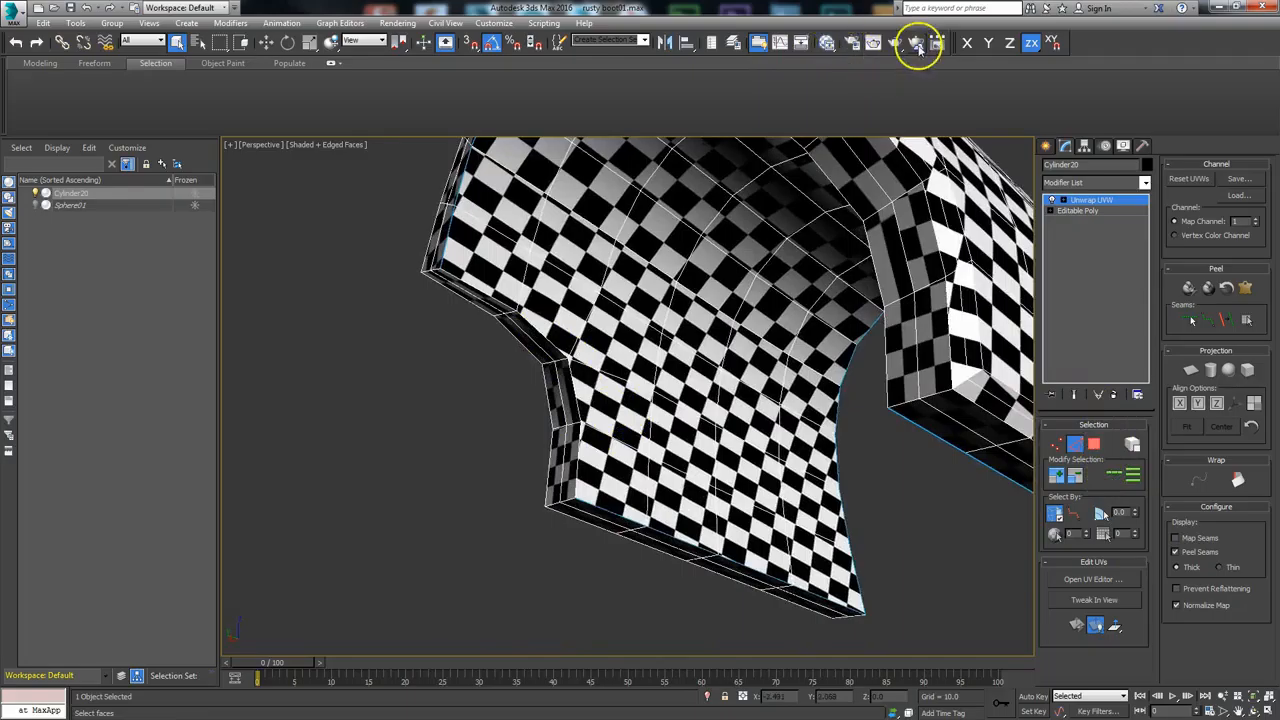
pyautogui.click(828, 45)
pyautogui.moveTo(650, 317); pyautogui.dragTo(557, 414)
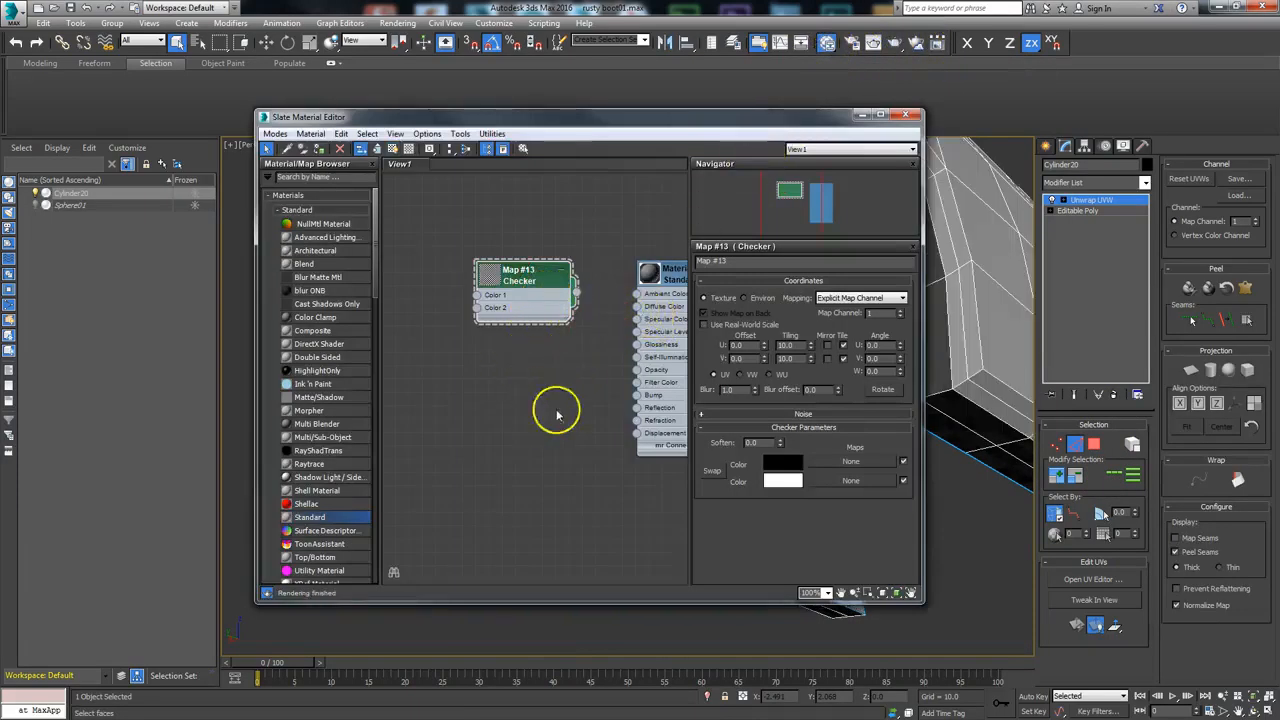
pyautogui.click(861, 114)
# - Trace point-to-point peel seams along the inner edges of the two stepped notches at the rear of the arch
pyautogui.moveTo(706, 339); pyautogui.dragTo(603, 451, button='middle')
pyautogui.scroll(-3, 663, 371)
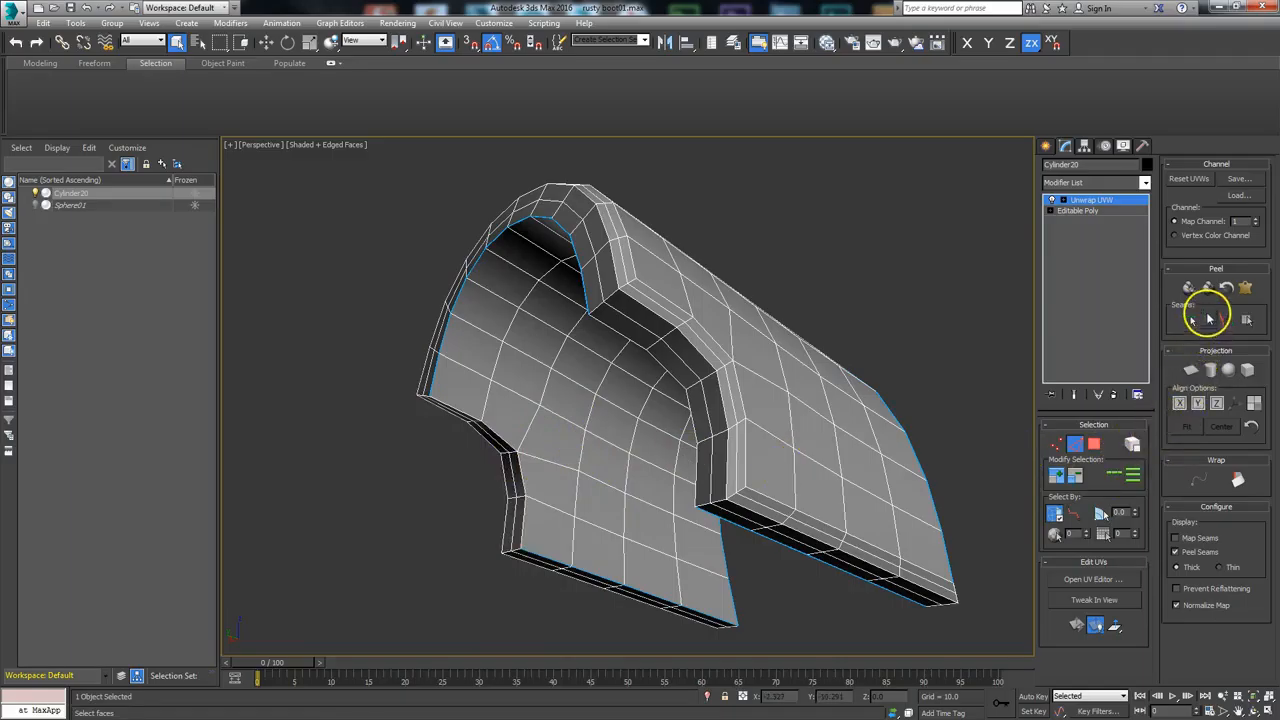
pyautogui.click(1206, 321)
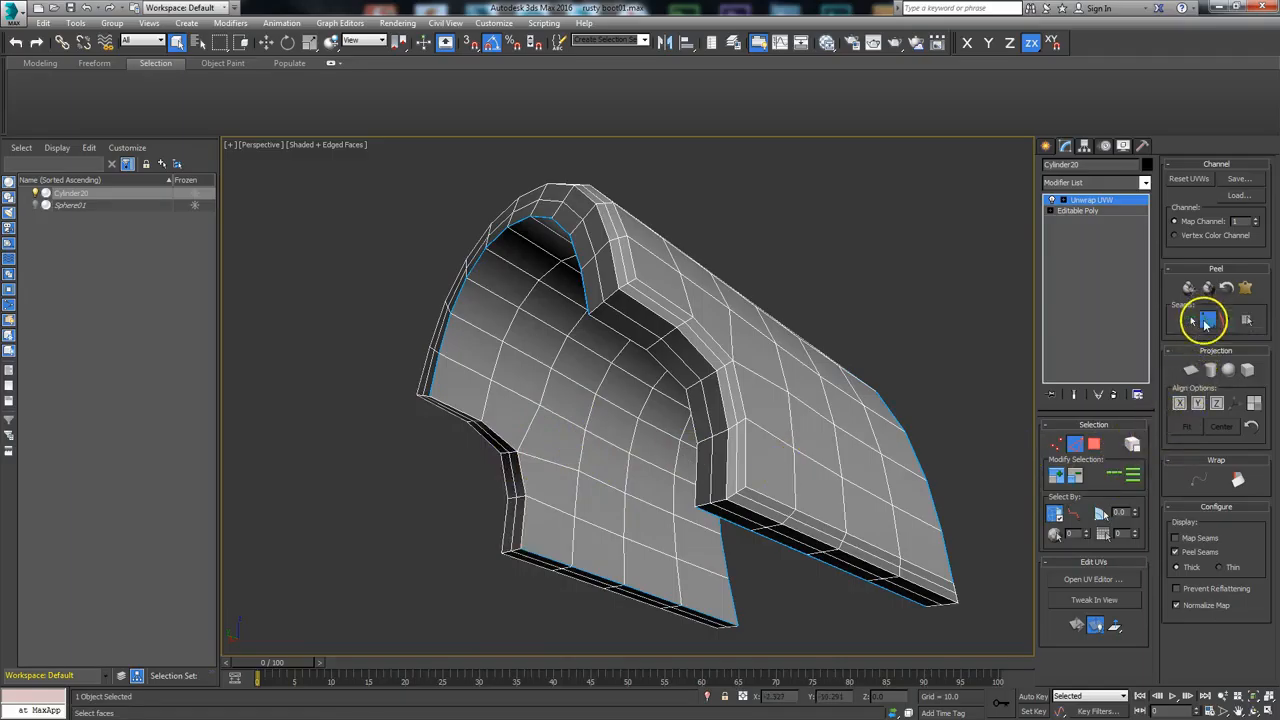
pyautogui.click(502, 547)
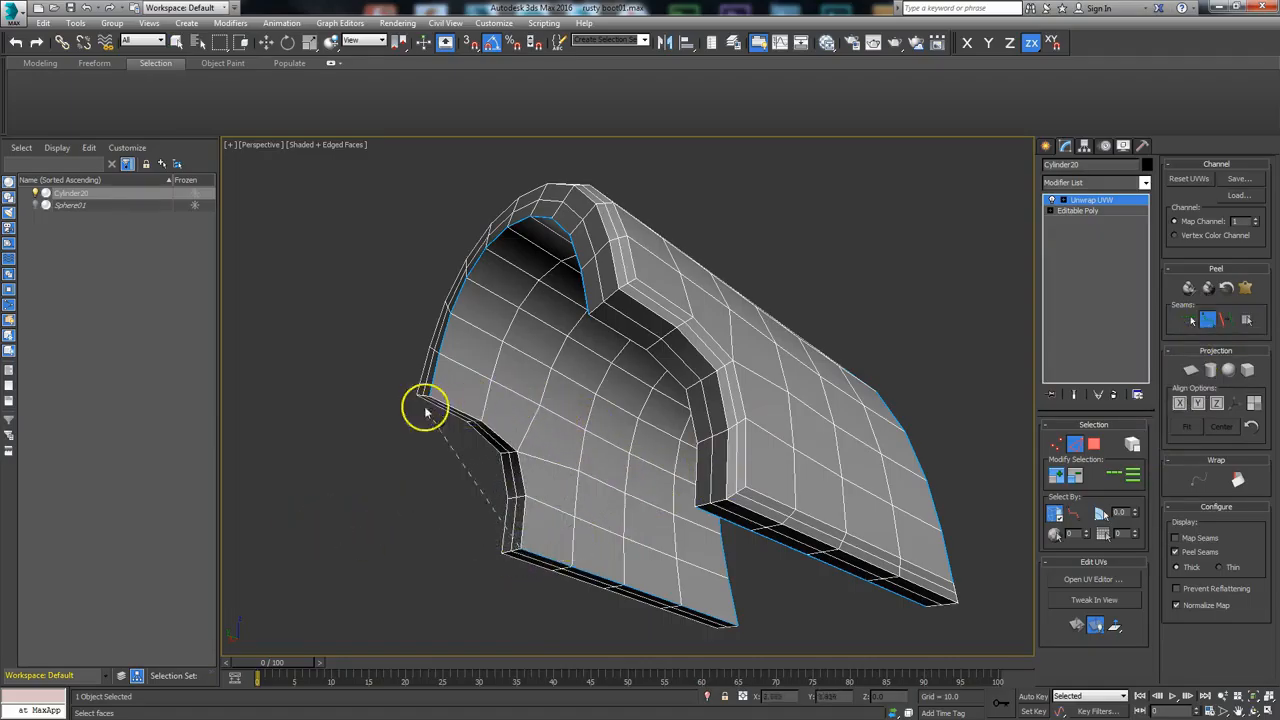
pyautogui.keyDown('alt'); pyautogui.moveTo(628, 563); pyautogui.dragTo(820, 560, button='middle'); pyautogui.keyUp('alt')
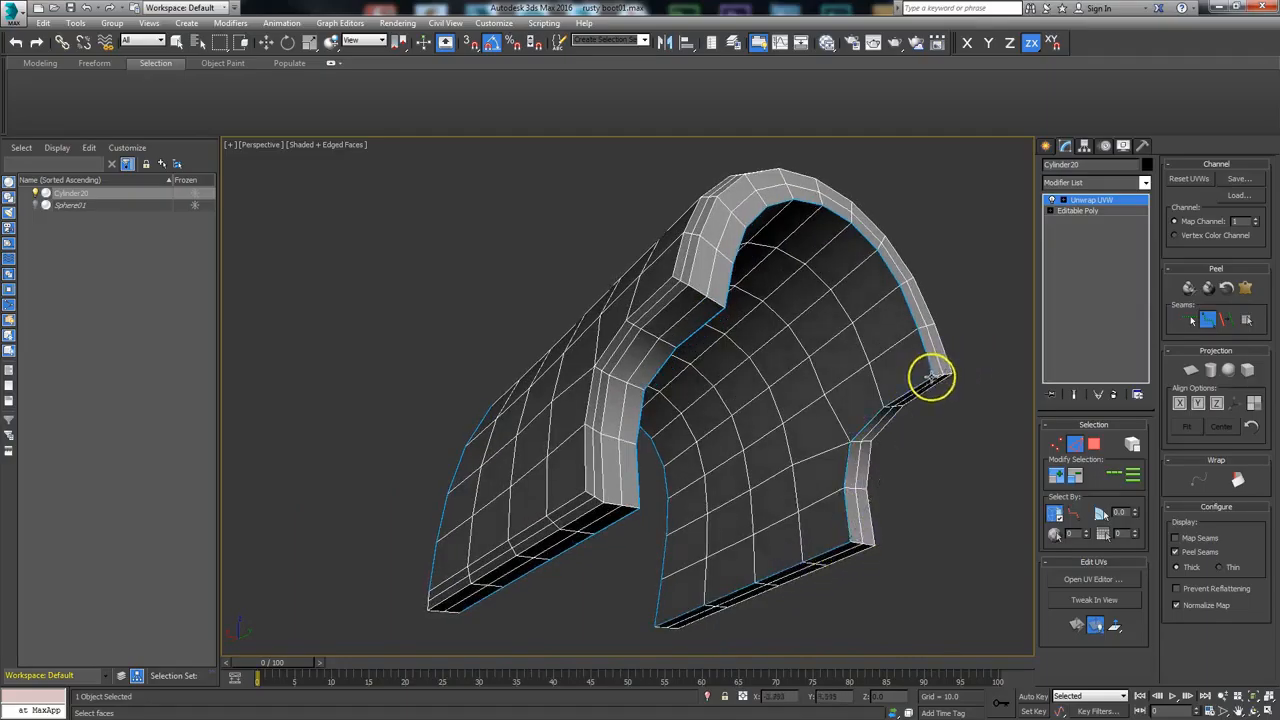
pyautogui.scroll(3, 931, 378)
pyautogui.keyDown('alt'); pyautogui.moveTo(909, 497); pyautogui.dragTo(475, 455, button='middle'); pyautogui.keyUp('alt')
pyautogui.scroll(-3, 714, 406)
pyautogui.scroll(2, 680, 394)
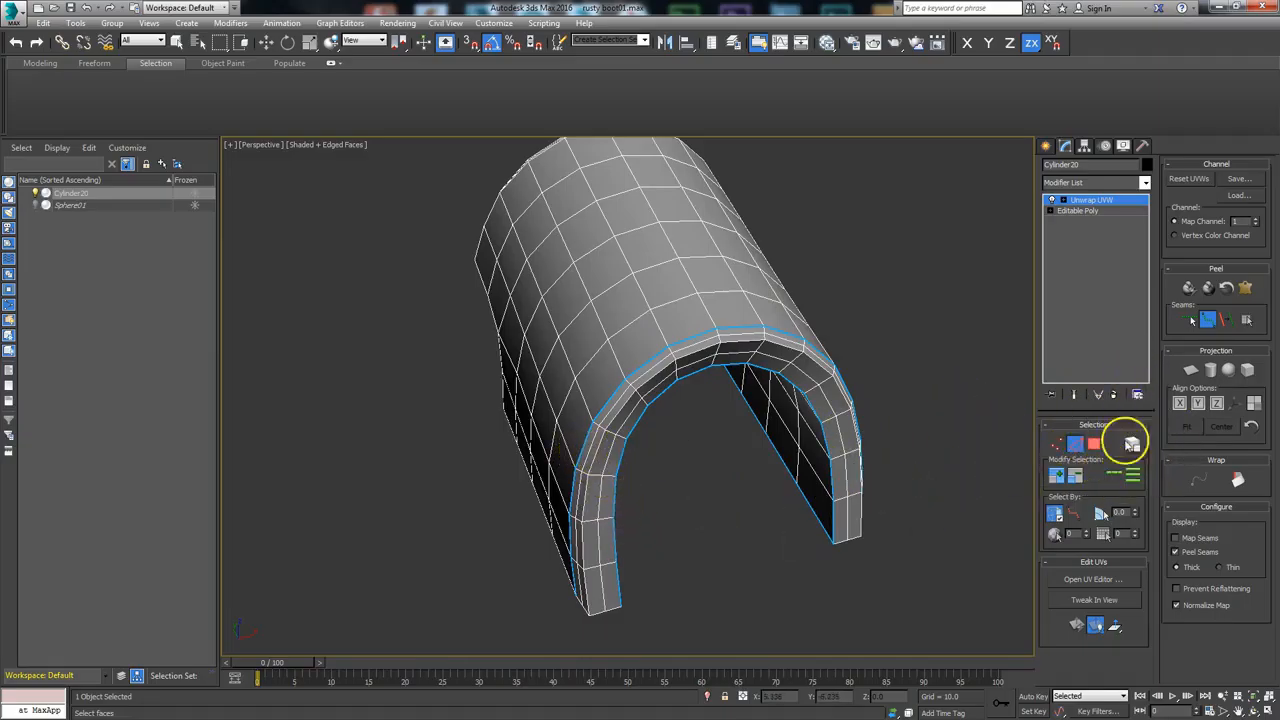
# - Remove the peel seam from the edge loop along the outer rim of the front opening with Edit Seams
pyautogui.click(1208, 320)
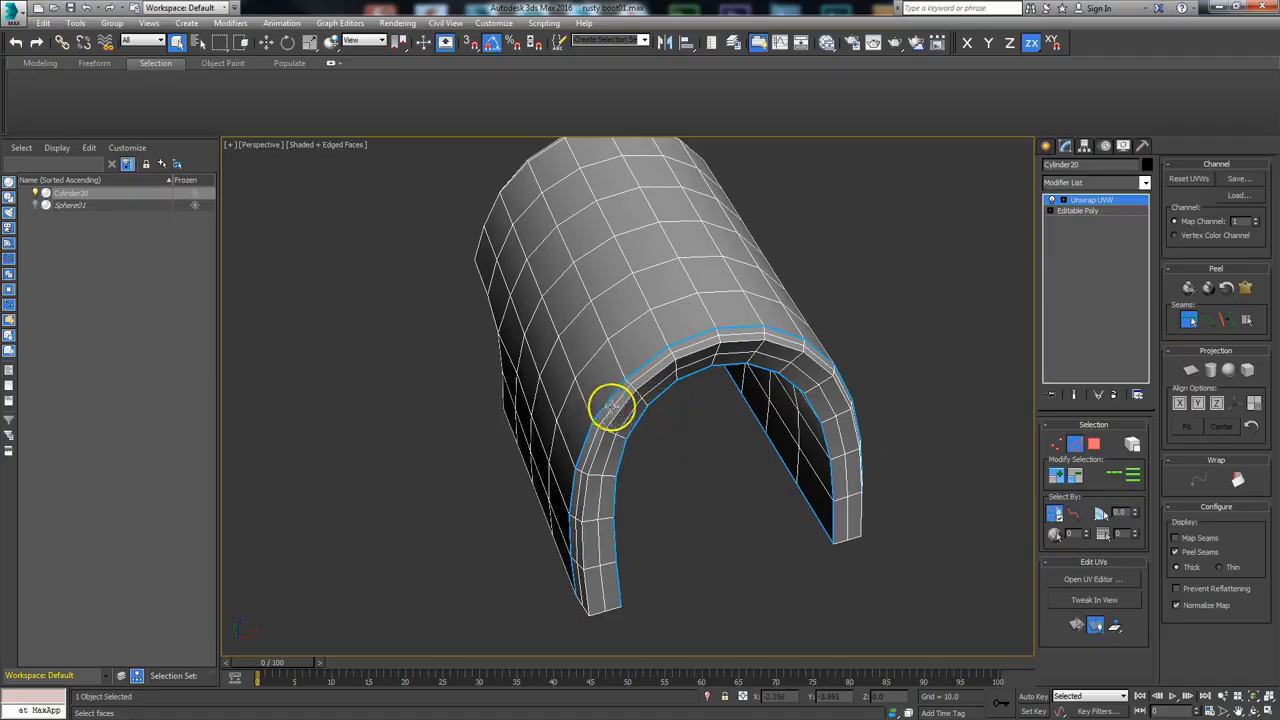
pyautogui.keyDown('alt'); pyautogui.moveTo(671, 569); pyautogui.dragTo(737, 570, button='middle'); pyautogui.keyUp('alt')
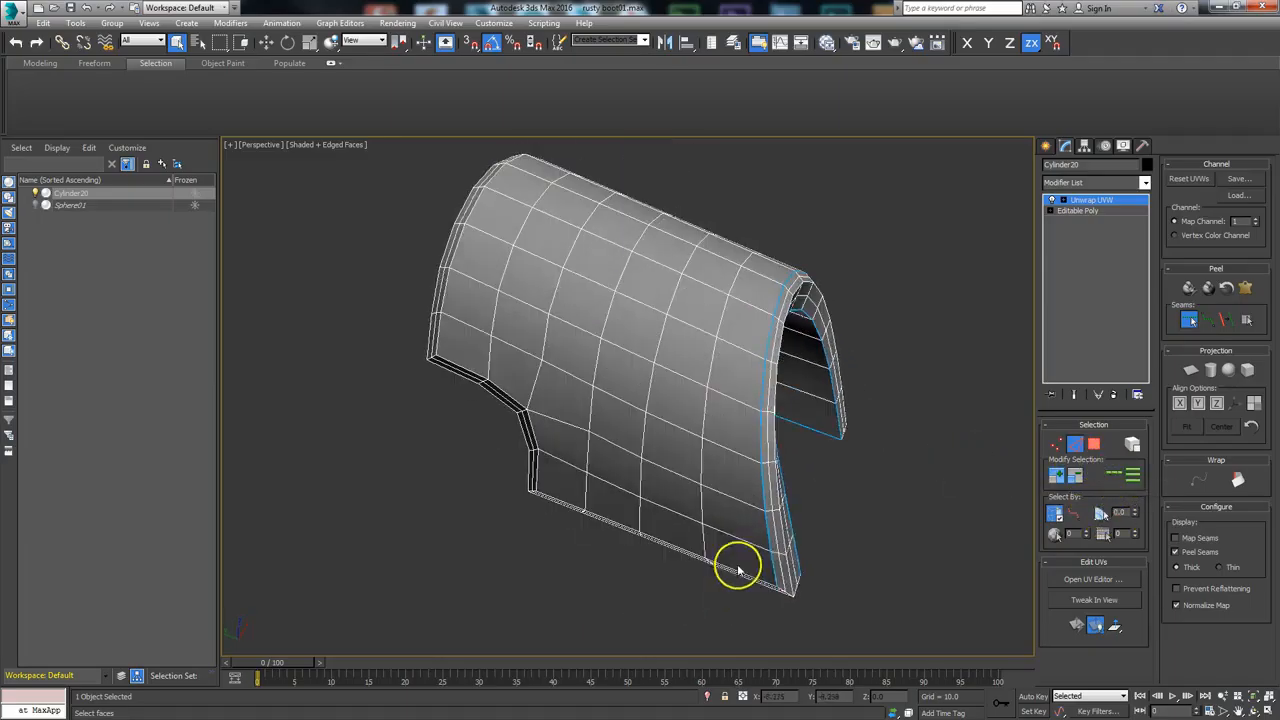
pyautogui.click(777, 548)
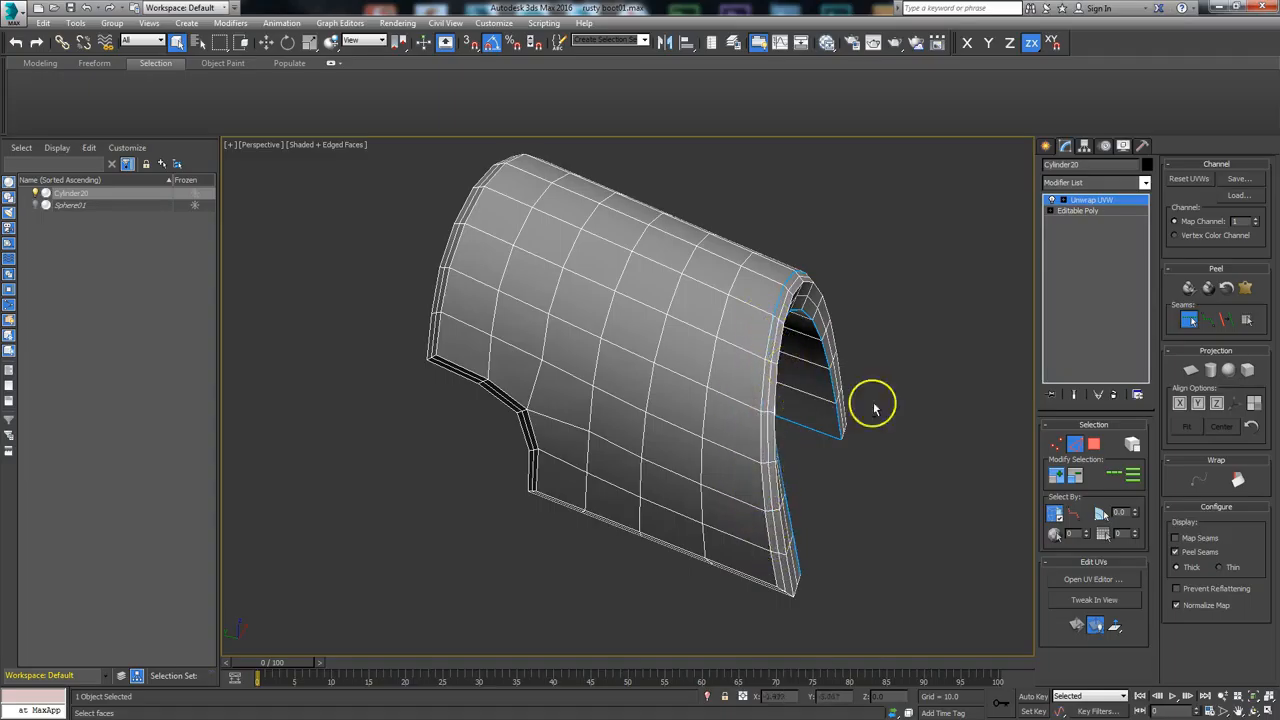
pyautogui.keyDown('alt'); pyautogui.moveTo(966, 466); pyautogui.dragTo(780, 430, button='middle'); pyautogui.keyUp('alt')
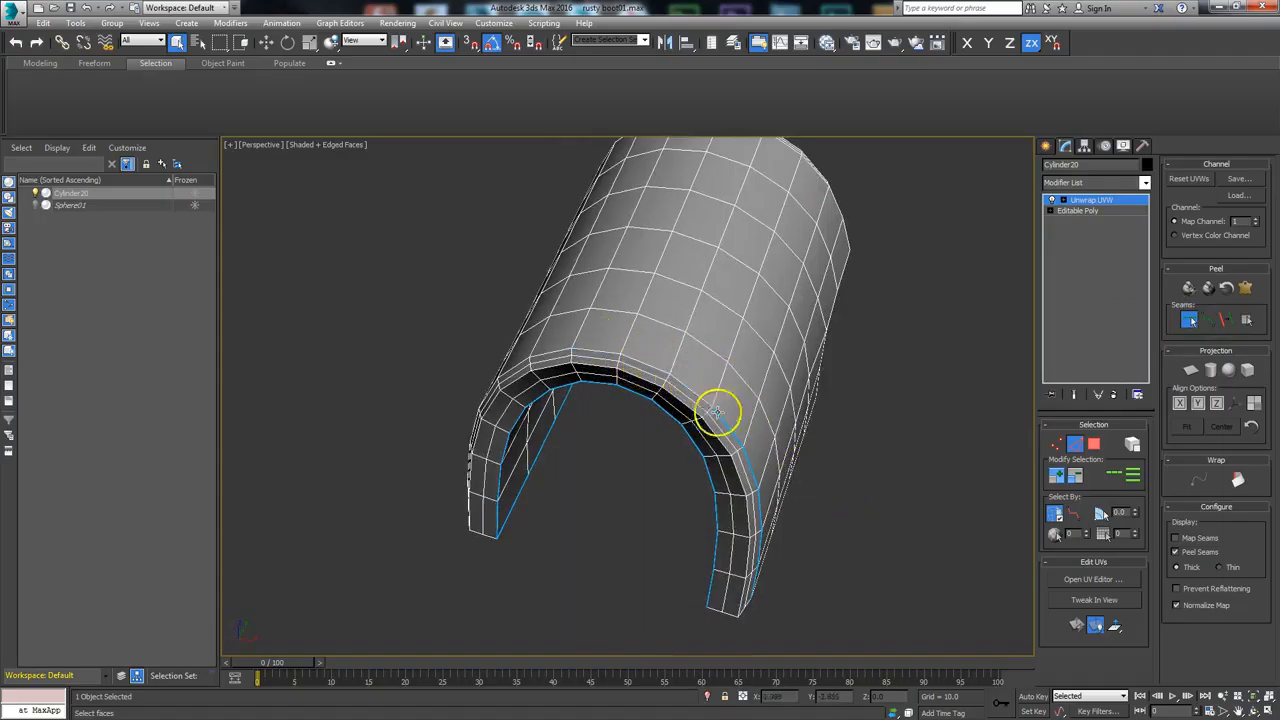
pyautogui.moveTo(797, 564); pyautogui.dragTo(724, 430, button='middle')
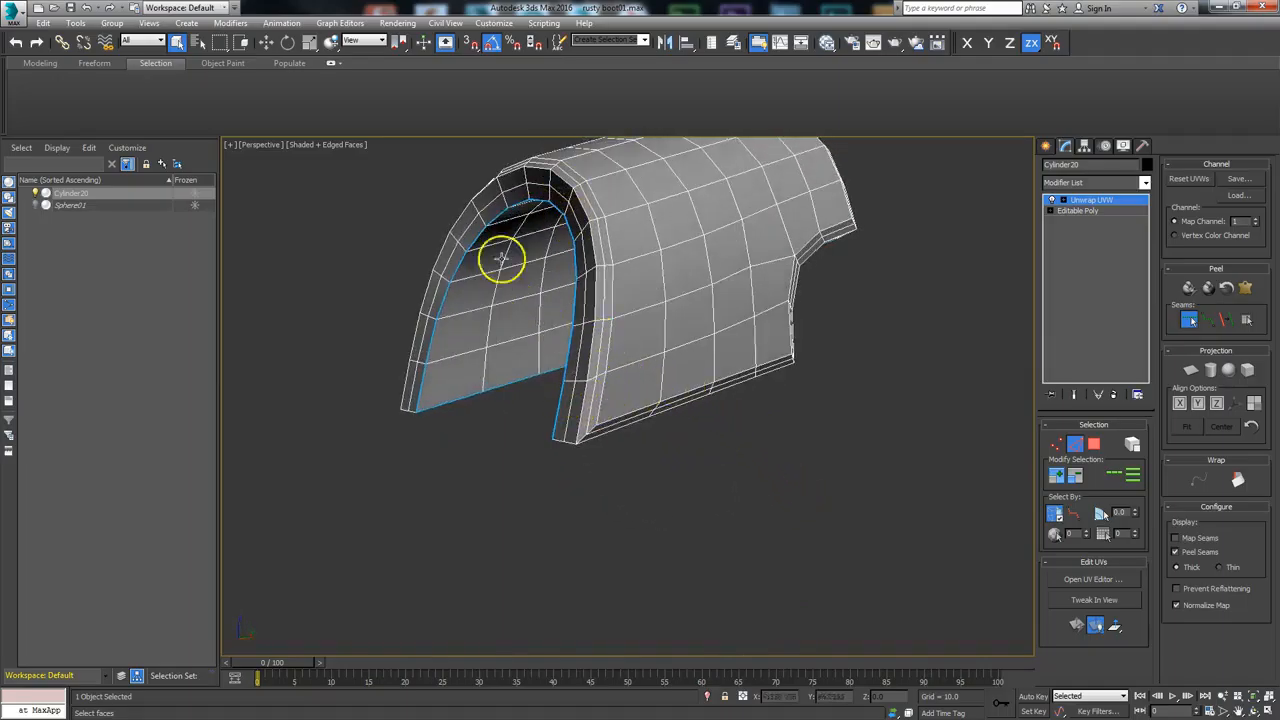
# - Trace point-to-point peel seams across the wall thickness at the lower corners of the front opening
pyautogui.keyDown('alt'); pyautogui.moveTo(547, 535); pyautogui.dragTo(658, 495, button='middle'); pyautogui.keyUp('alt')
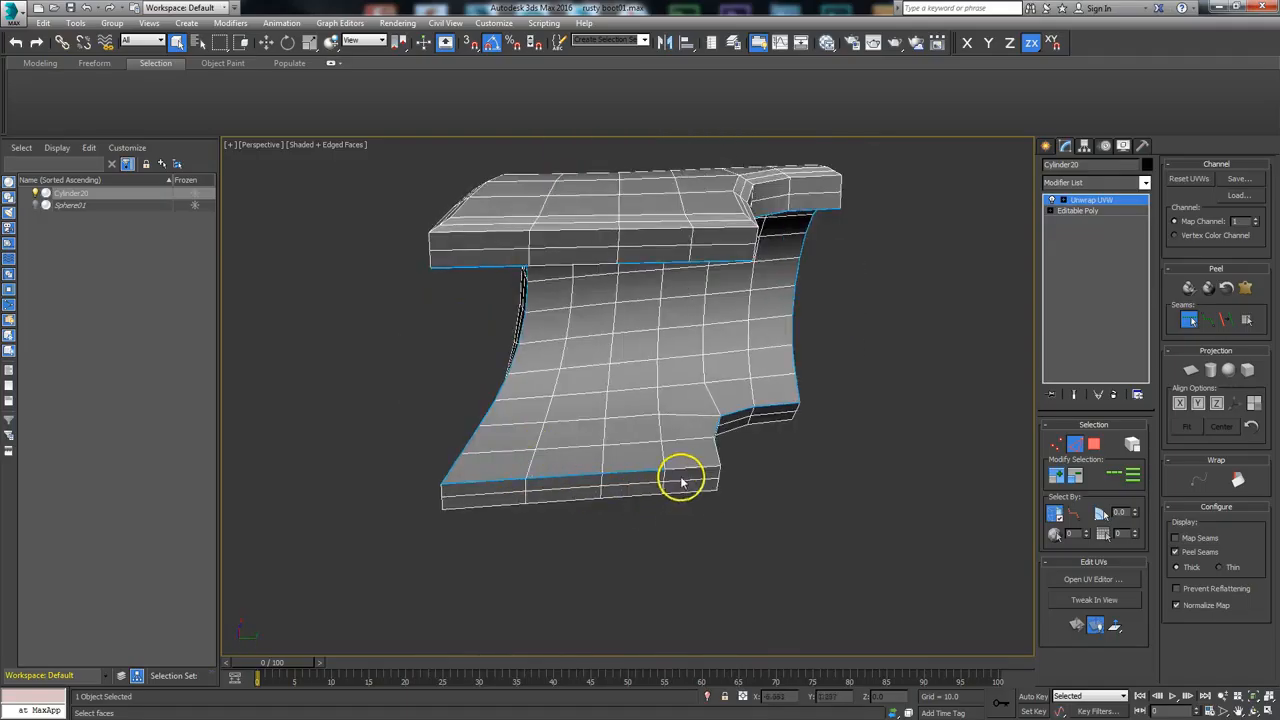
pyautogui.keyDown('alt'); pyautogui.moveTo(719, 457); pyautogui.dragTo(712, 370, button='middle'); pyautogui.keyUp('alt')
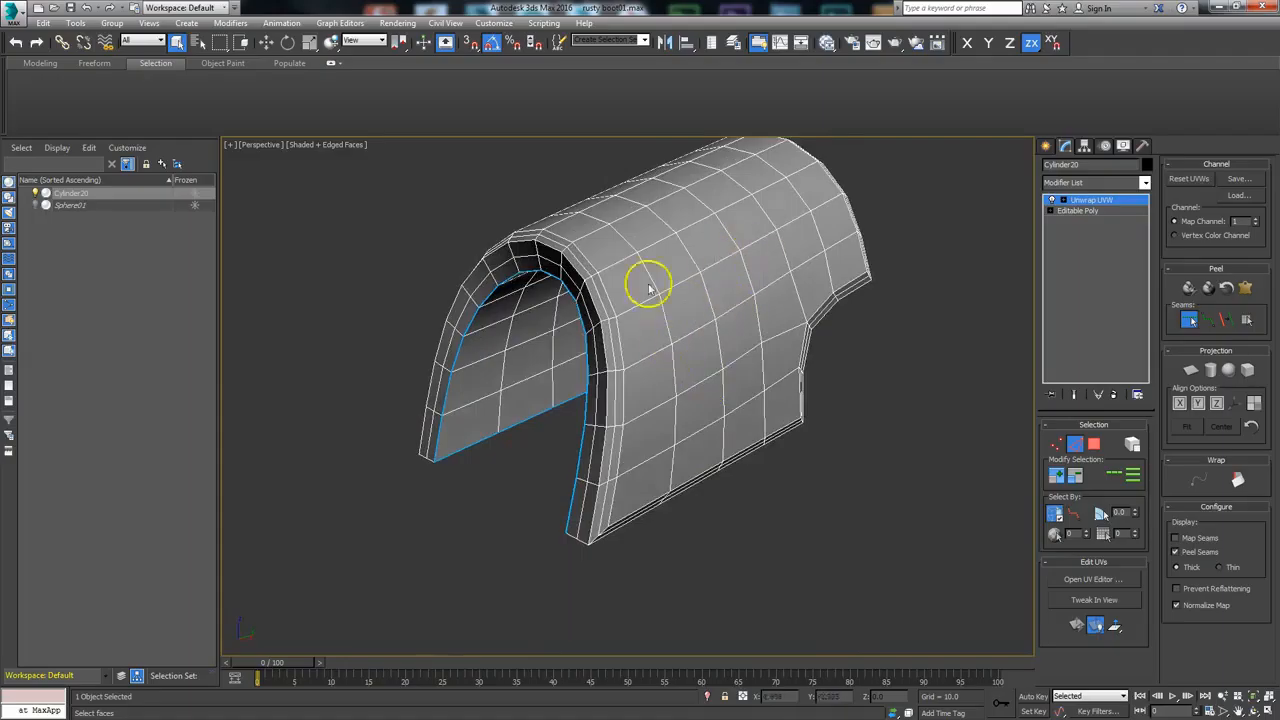
pyautogui.moveTo(634, 520); pyautogui.dragTo(795, 387, button='middle')
pyautogui.click(1207, 320)
pyautogui.scroll(4, 694, 460)
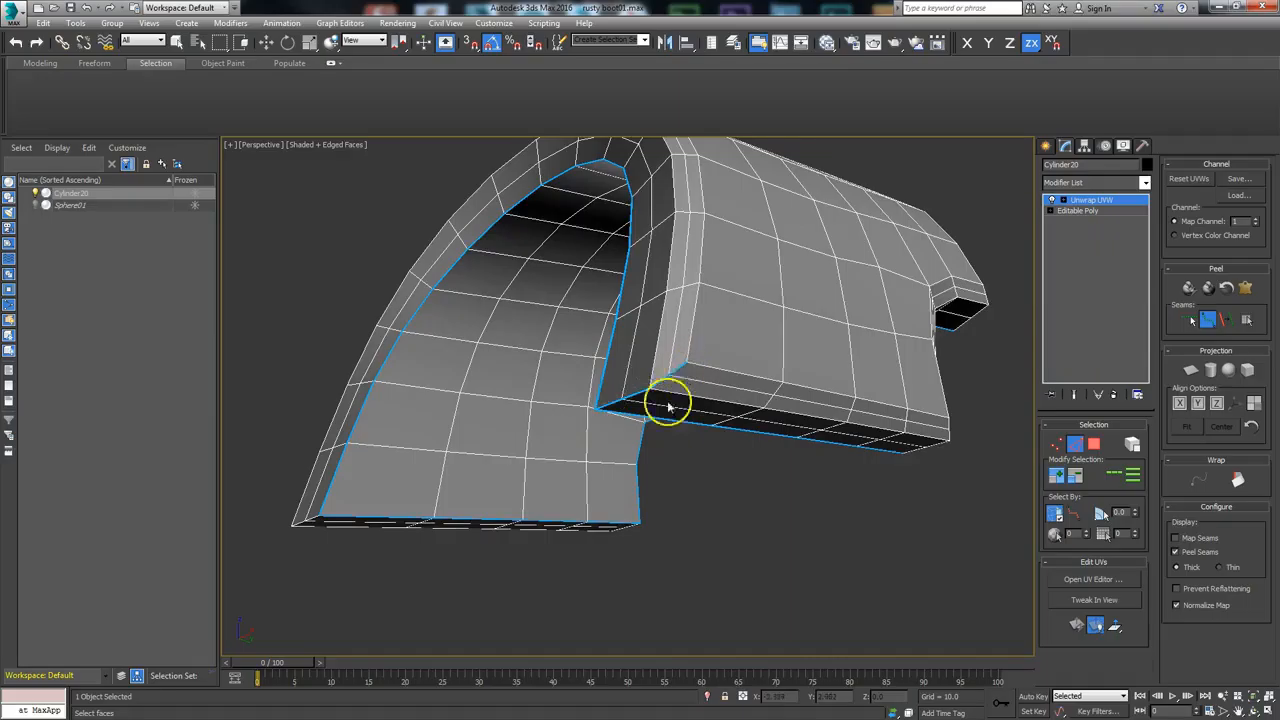
pyautogui.keyDown('alt'); pyautogui.moveTo(471, 503); pyautogui.dragTo(683, 430, button='middle'); pyautogui.keyUp('alt')
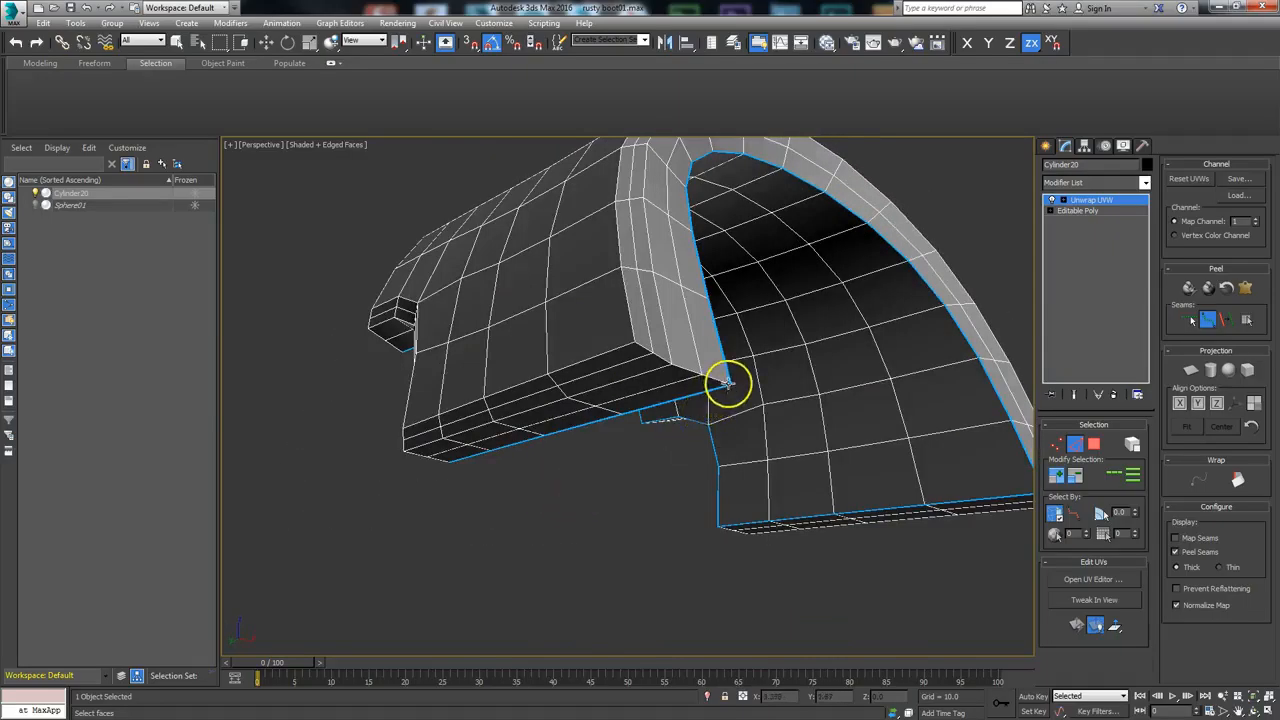
# - Trace point-to-point peel seams across the wall thickness at the rear lower corners and at the upper notch corners
pyautogui.keyDown('alt'); pyautogui.moveTo(632, 352); pyautogui.dragTo(697, 444, button='middle'); pyautogui.keyUp('alt')
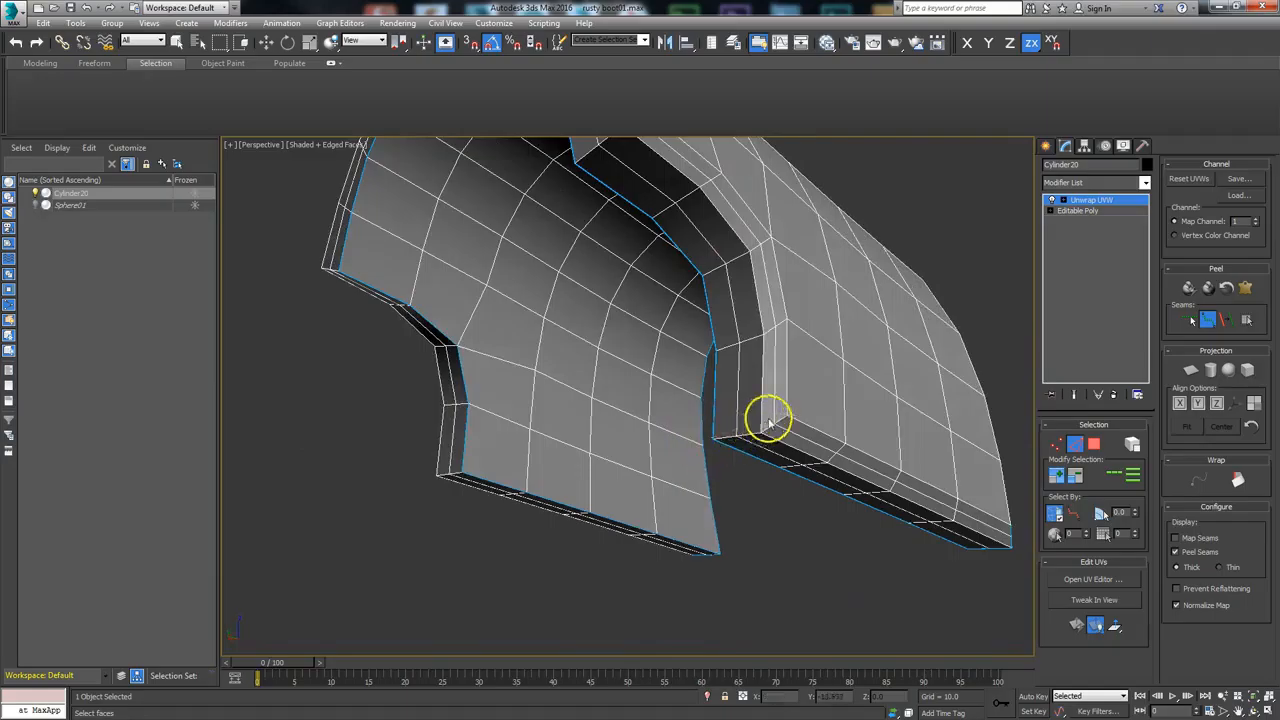
pyautogui.keyDown('alt'); pyautogui.moveTo(771, 430); pyautogui.dragTo(742, 402, button='middle'); pyautogui.keyUp('alt')
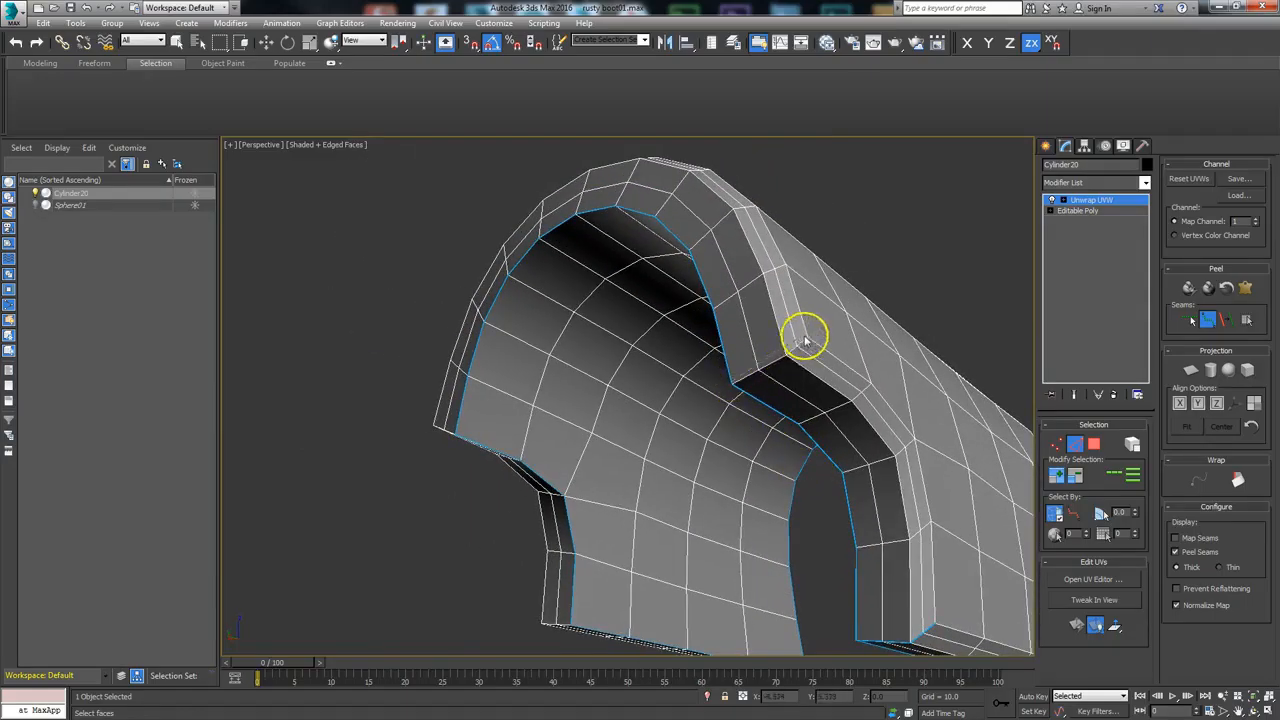
pyautogui.click(805, 338)
pyautogui.keyDown('alt'); pyautogui.moveTo(590, 400); pyautogui.dragTo(714, 423, button='middle'); pyautogui.keyUp('alt')
pyautogui.click(858, 350)
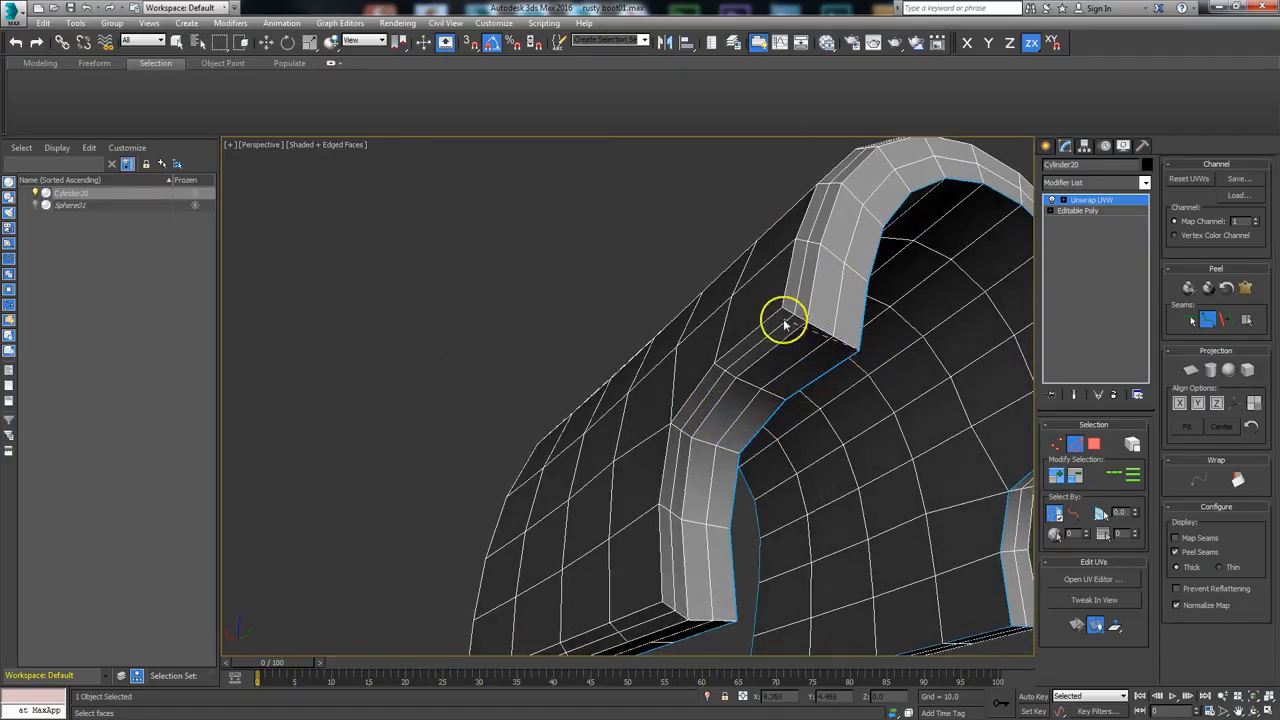
pyautogui.keyDown('alt'); pyautogui.moveTo(740, 423); pyautogui.dragTo(708, 445, button='middle'); pyautogui.keyUp('alt')
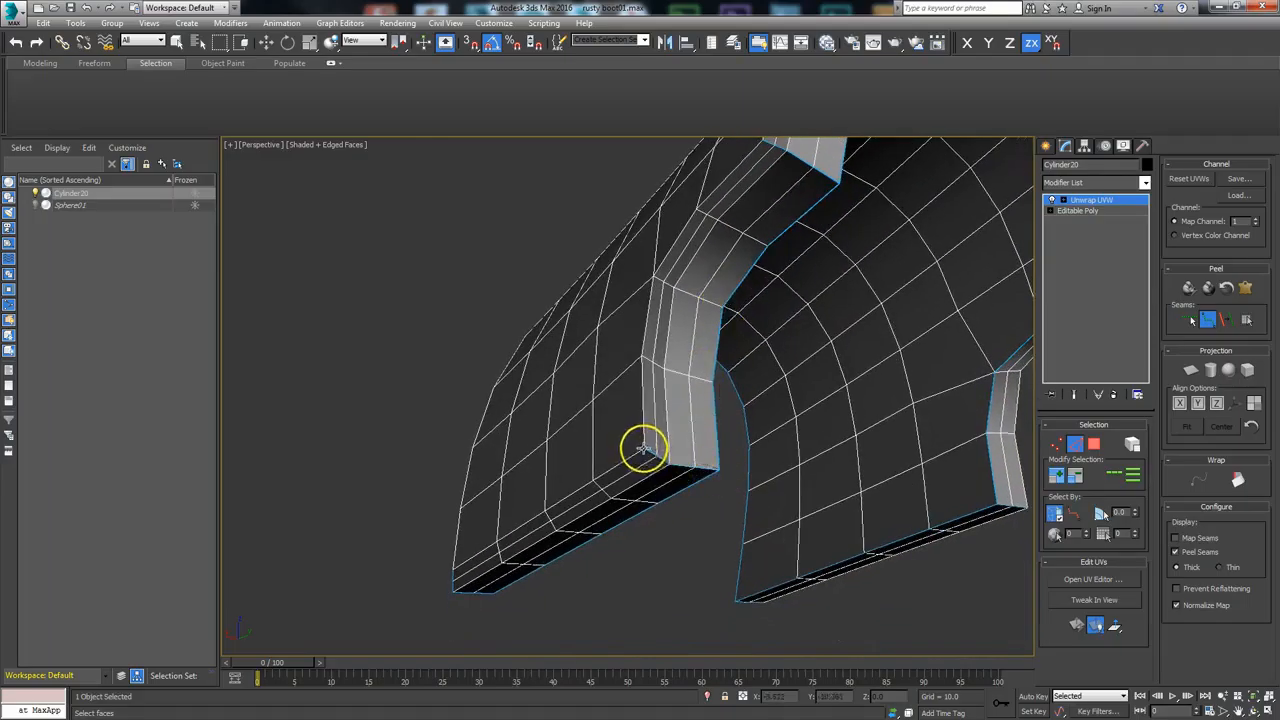
pyautogui.scroll(-10, 700, 450)
pyautogui.keyDown('alt'); pyautogui.moveTo(751, 449); pyautogui.dragTo(794, 457, button='middle'); pyautogui.keyUp('alt')
pyautogui.scroll(10, 645, 465)
pyautogui.keyDown('alt'); pyautogui.moveTo(645, 463); pyautogui.dragTo(869, 460, button='middle'); pyautogui.keyUp('alt')
# - Open the UV editor, move all the polygons' UVs off the checker tile toward its upper left, and minimize the editor
pyautogui.click(1080, 580)
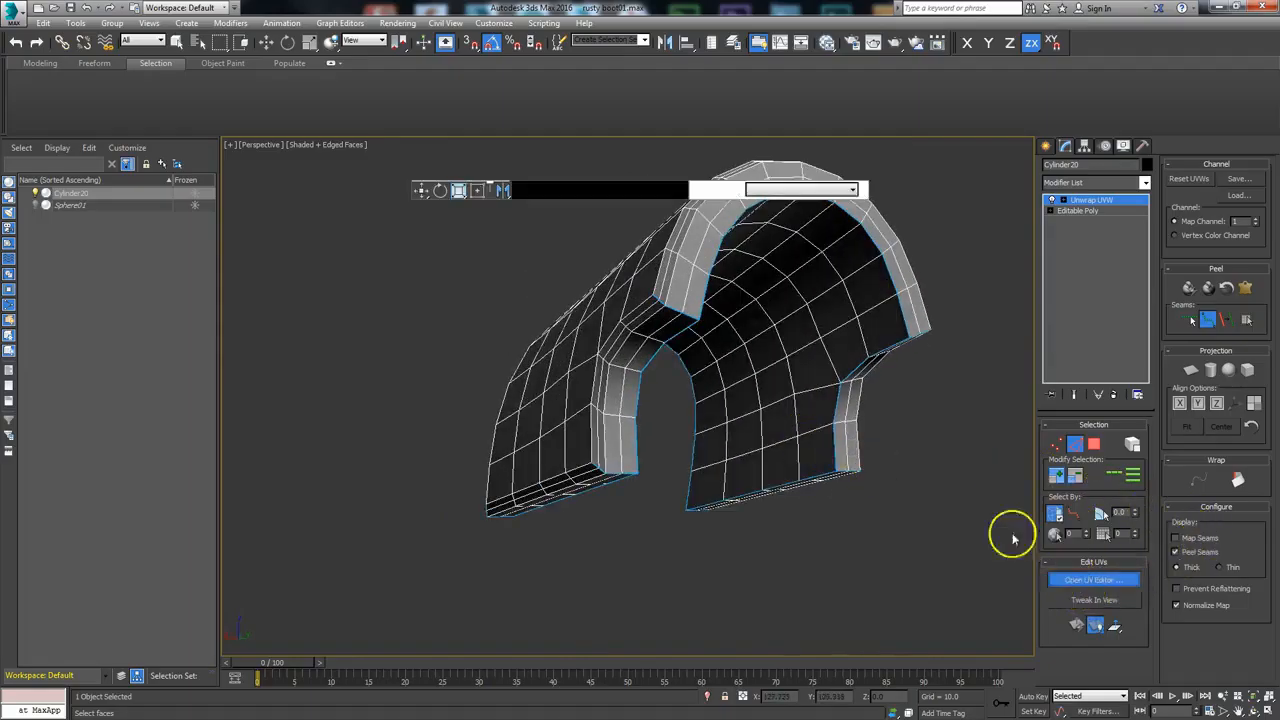
pyautogui.moveTo(2, 180); pyautogui.dragTo(602, 114)
pyautogui.scroll(-5, 507, 309)
pyautogui.moveTo(495, 349); pyautogui.dragTo(468, 405, button='middle')
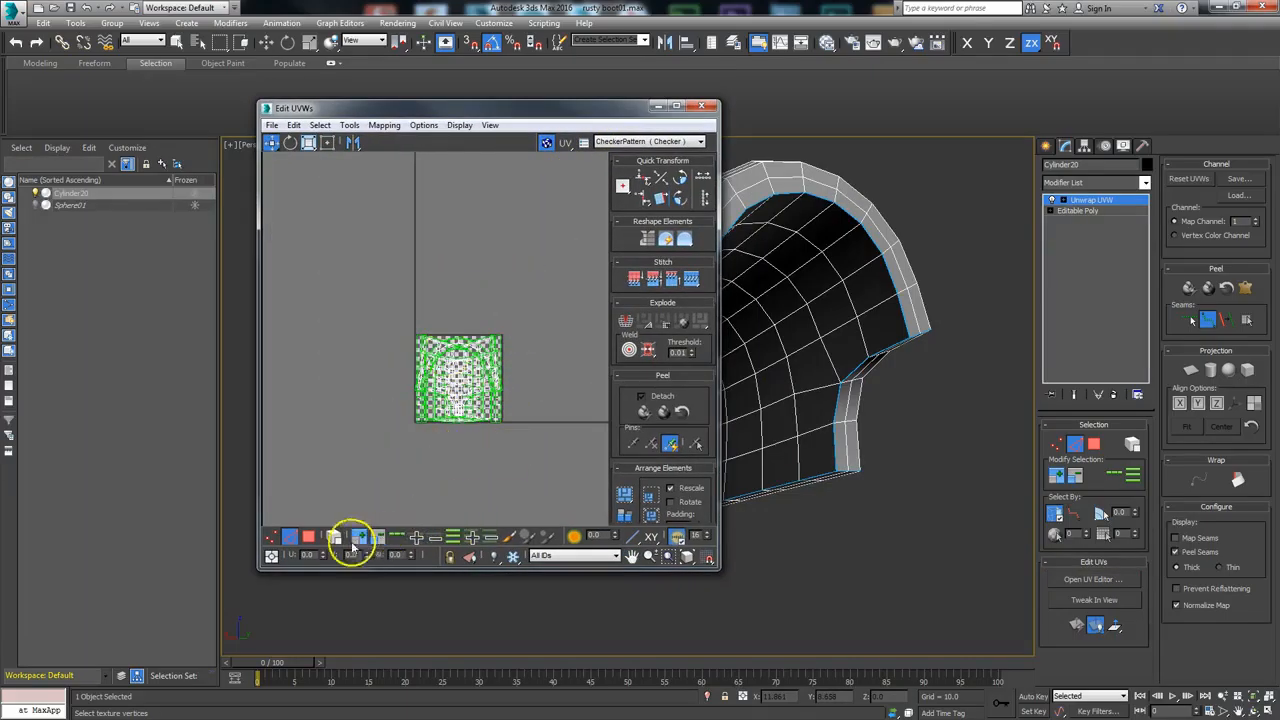
pyautogui.click(309, 537)
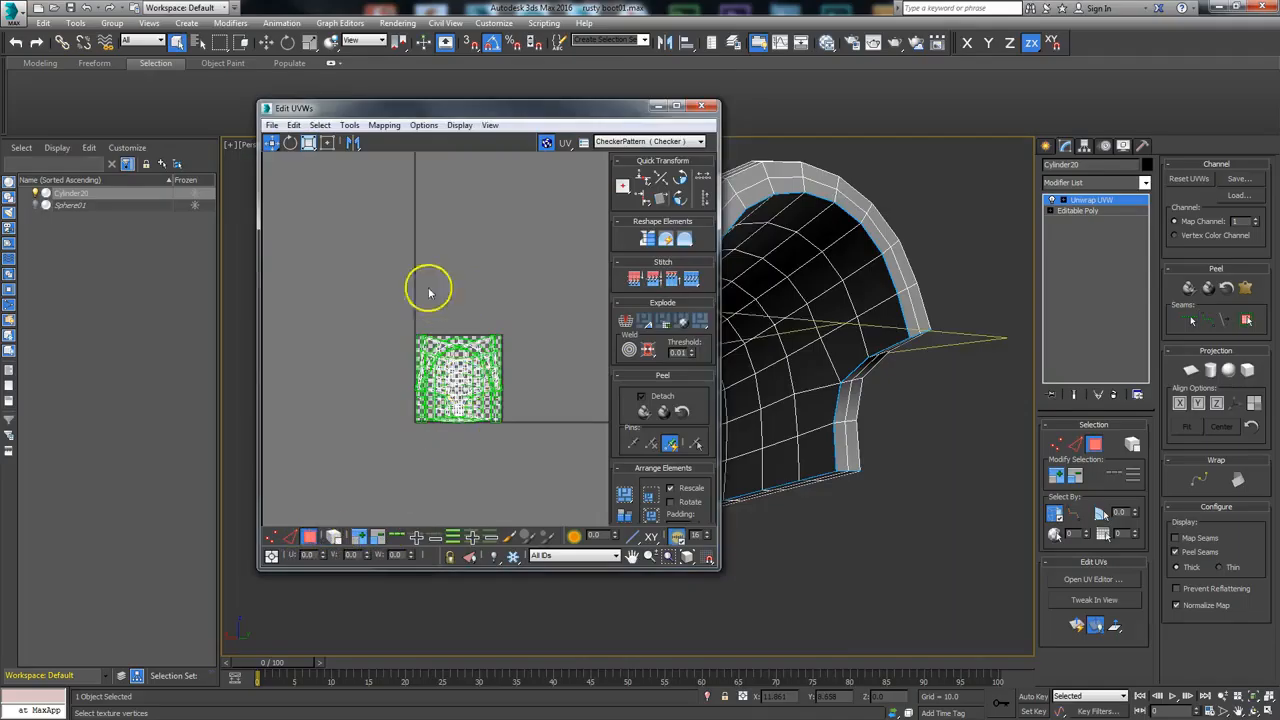
pyautogui.moveTo(429, 286); pyautogui.dragTo(546, 446)
pyautogui.moveTo(459, 383); pyautogui.dragTo(326, 231)
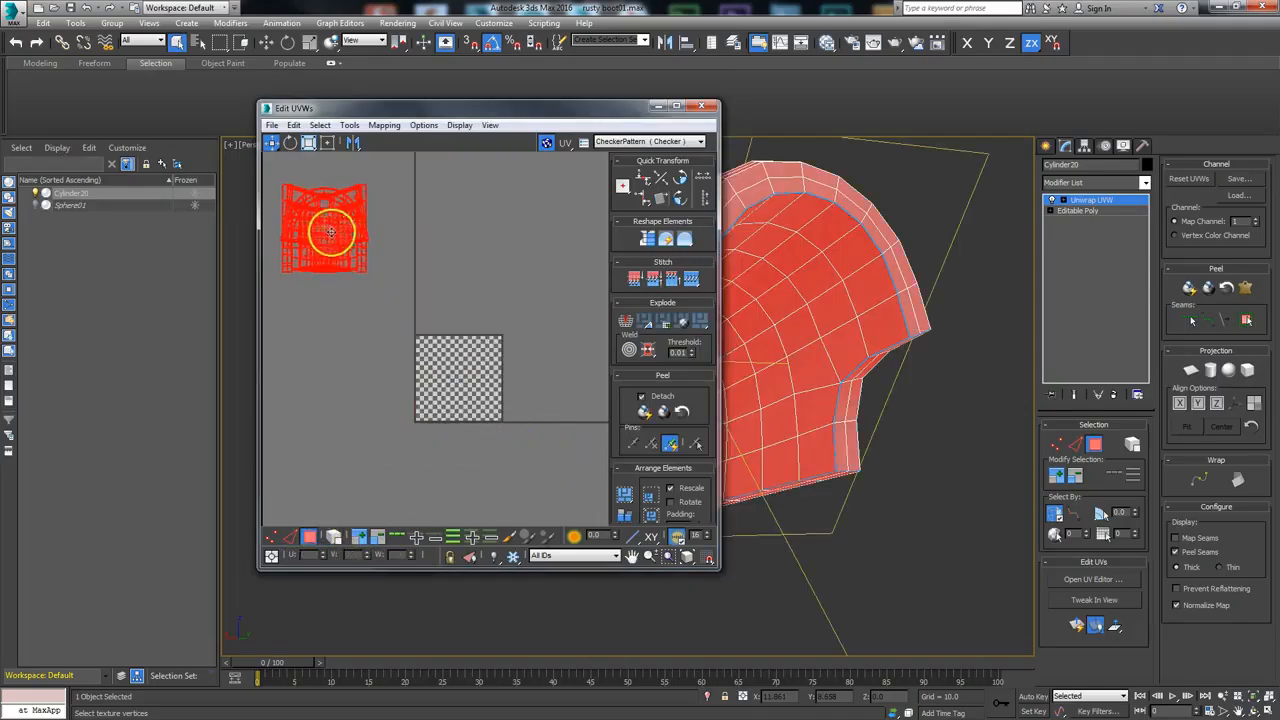
pyautogui.click(481, 414)
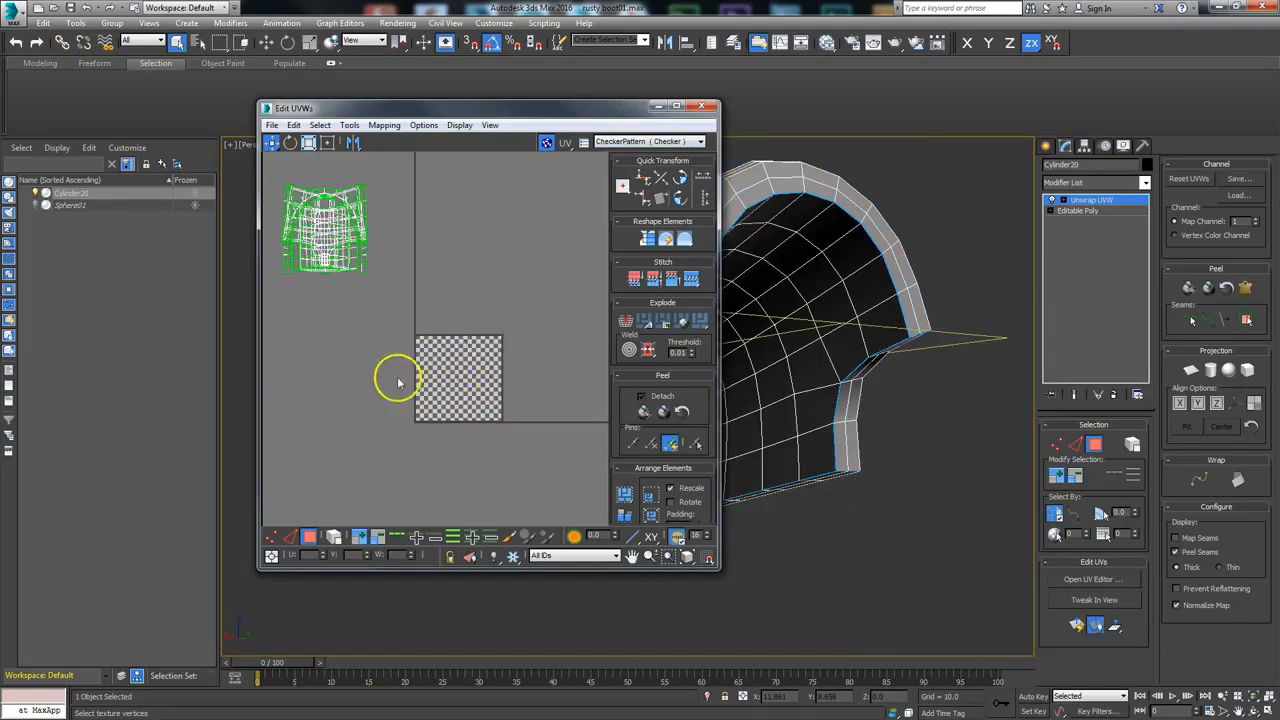
pyautogui.scroll(4, 397, 383)
pyautogui.moveTo(506, 374); pyautogui.dragTo(390, 360, button='middle')
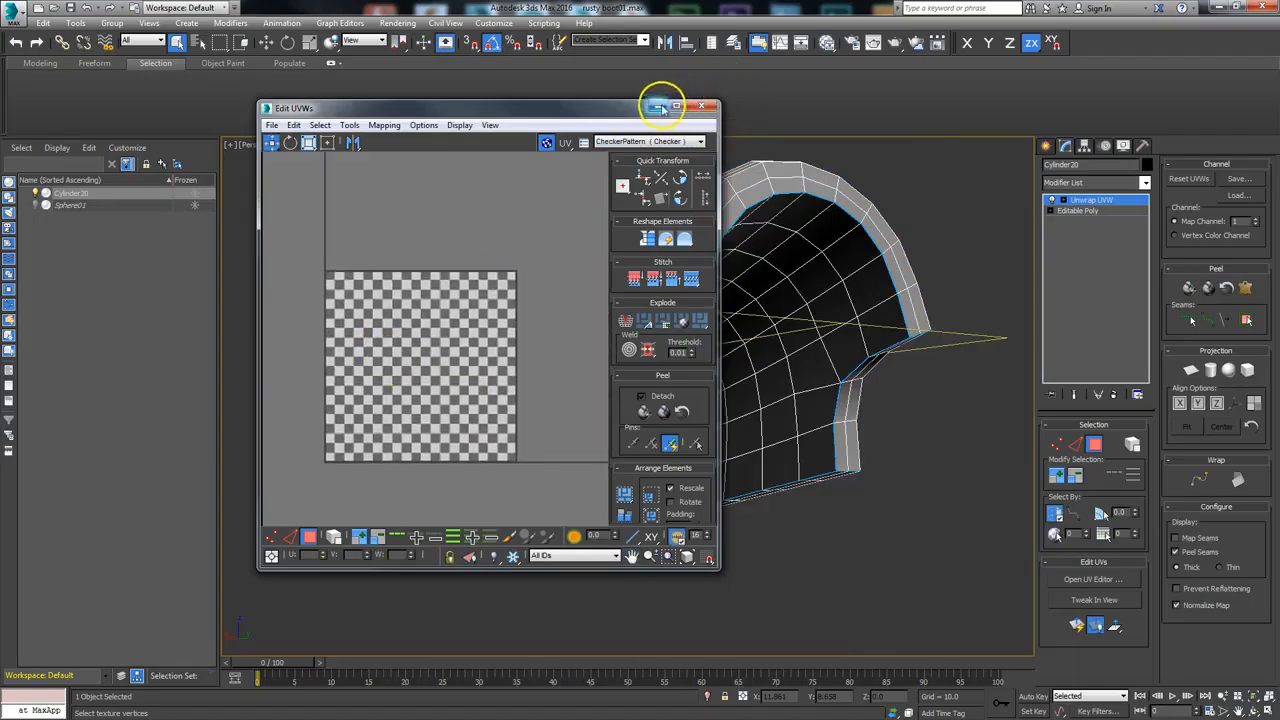
pyautogui.click(658, 106)
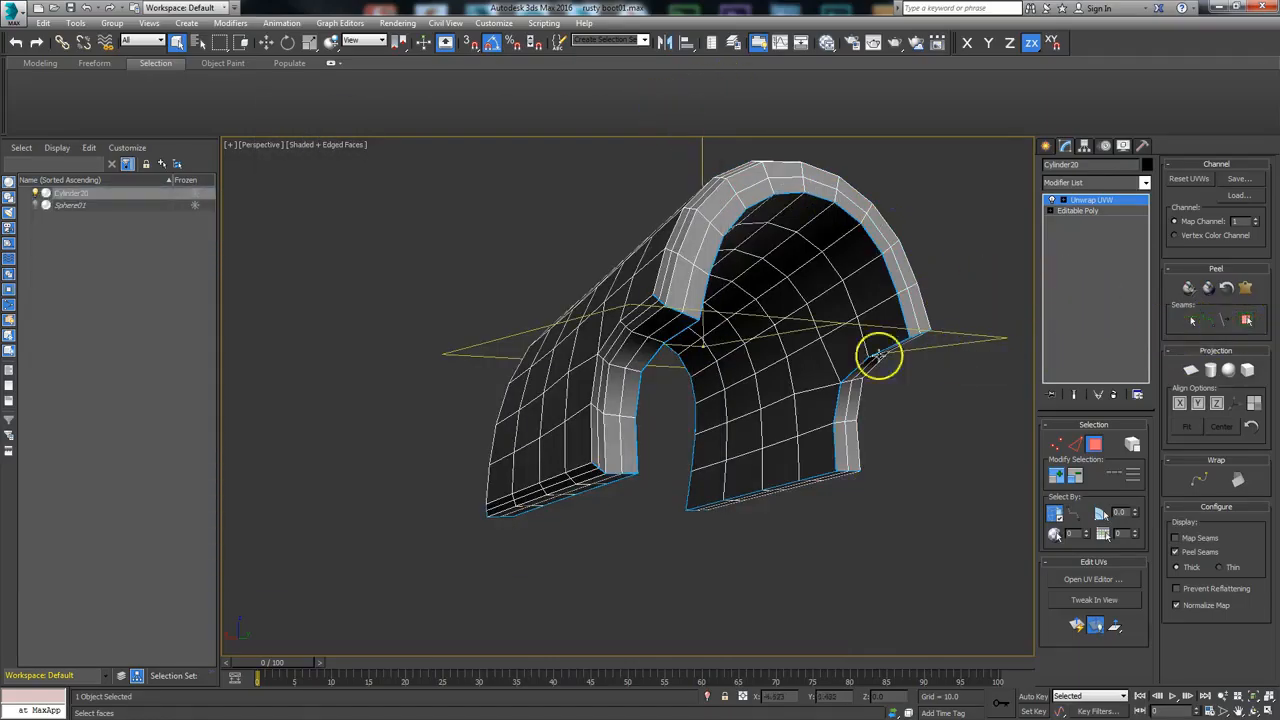
# - Select a polygon on the arch's inner surface and expand the selection to the surrounding peel seams
pyautogui.click(836, 308)
pyautogui.keyDown('alt'); pyautogui.moveTo(763, 484); pyautogui.dragTo(702, 469, button='middle'); pyautogui.keyUp('alt')
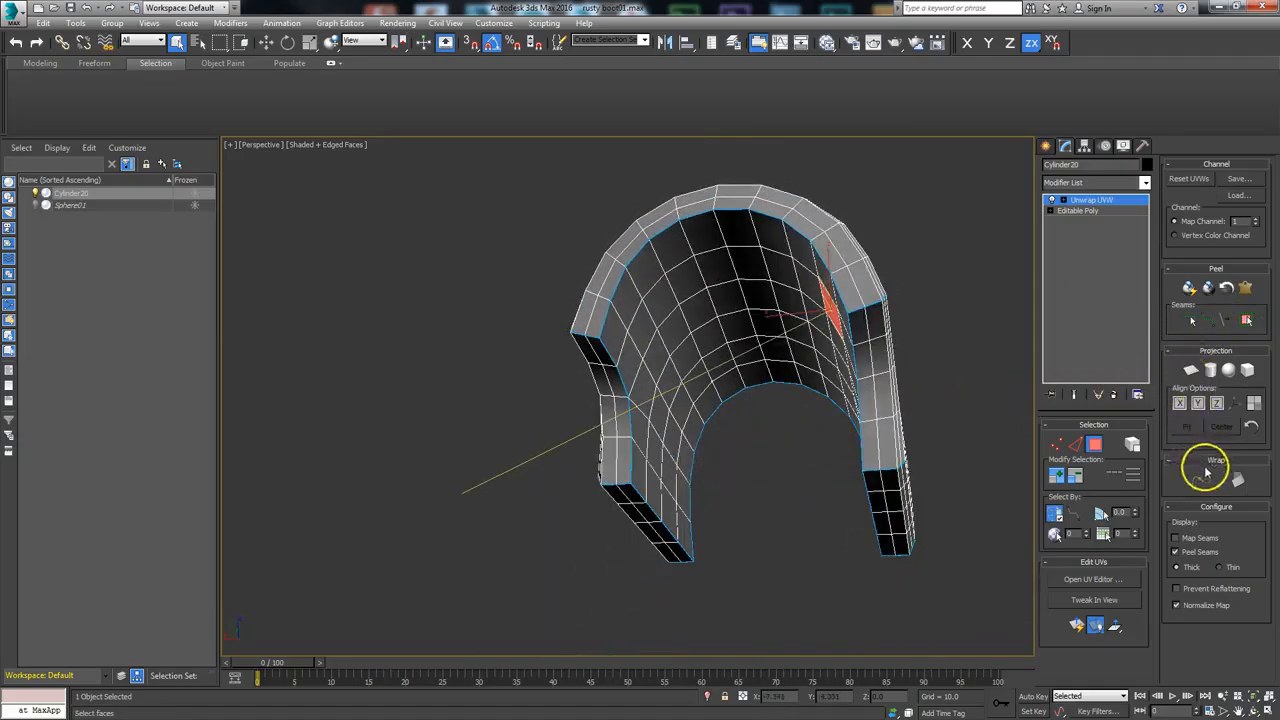
pyautogui.click(1246, 321)
pyautogui.keyDown('alt'); pyautogui.moveTo(705, 500); pyautogui.dragTo(680, 556, button='middle'); pyautogui.keyUp('alt')
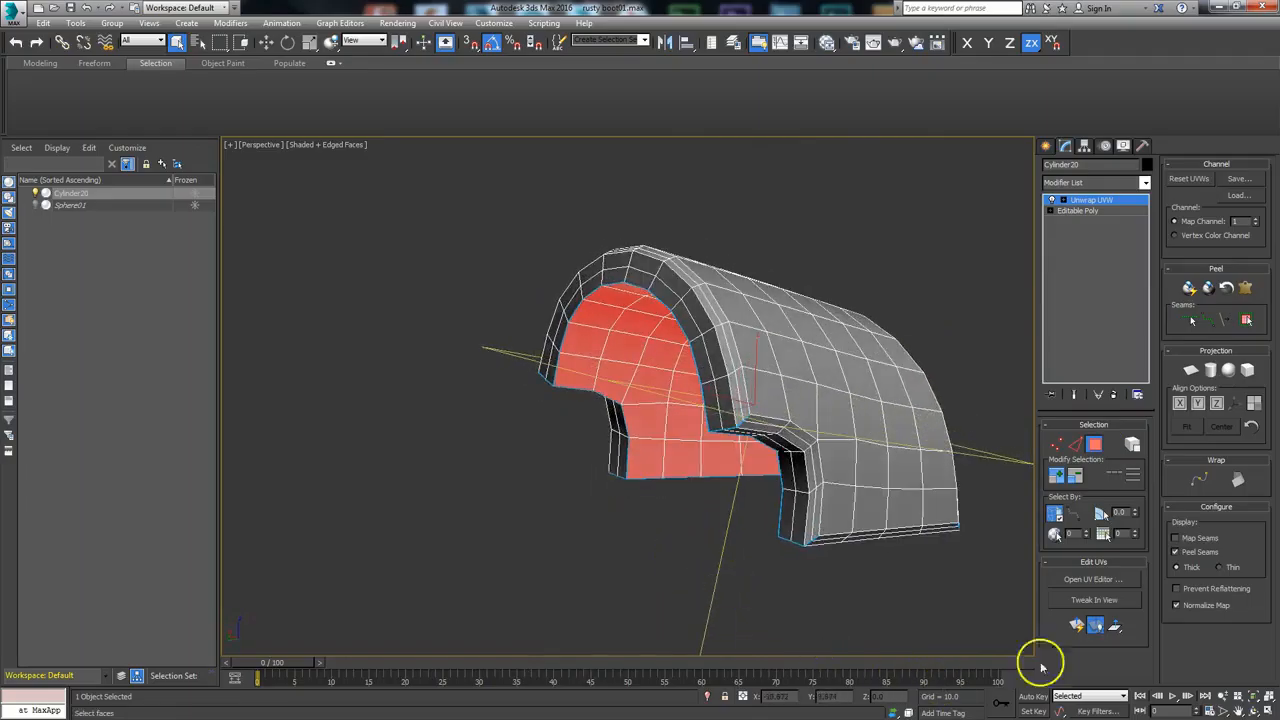
# - Reopen the UV editor and move the selected inner-surface UVs away from the other polygons, above the checker tile
pyautogui.click(1094, 580)
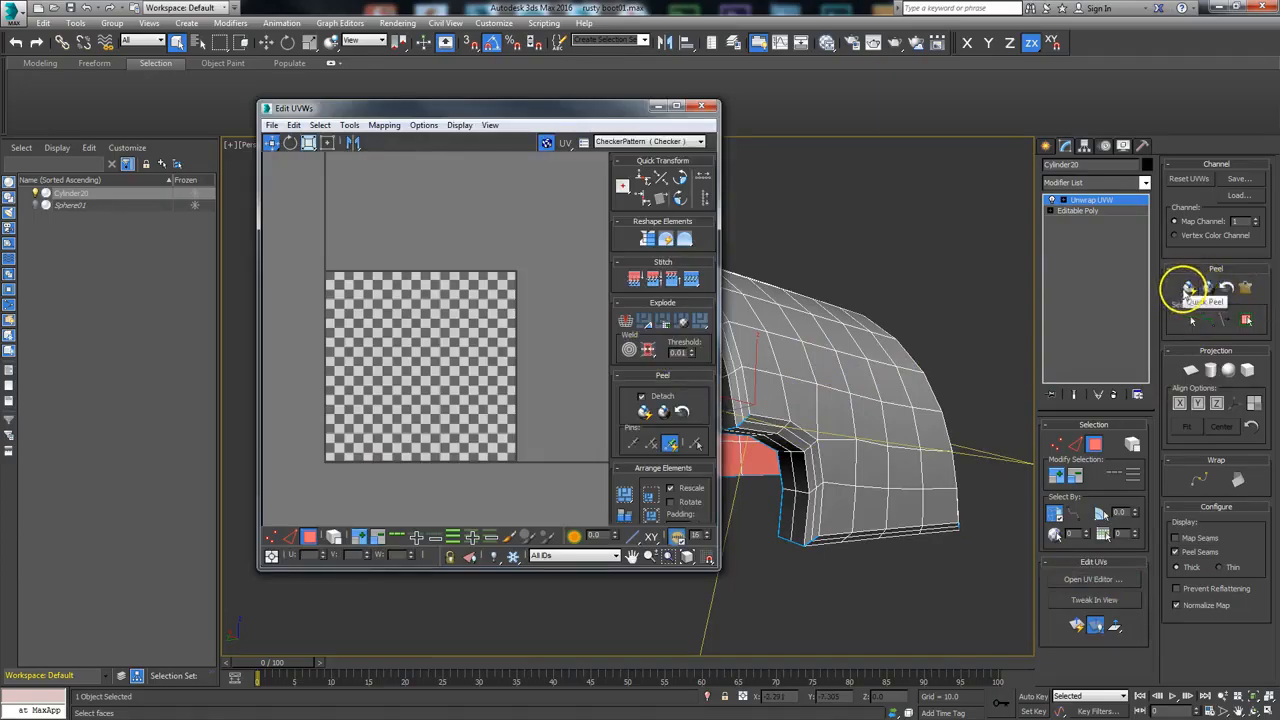
pyautogui.click(645, 413)
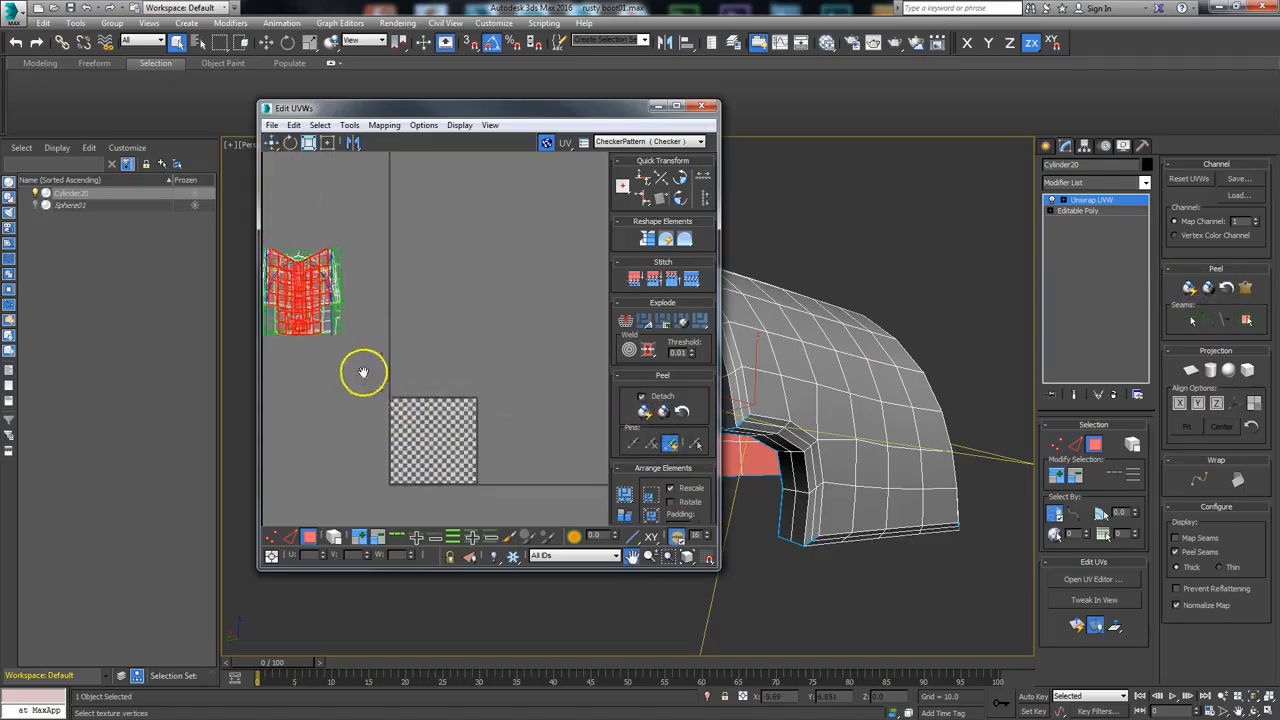
pyautogui.moveTo(365, 327); pyautogui.dragTo(514, 363)
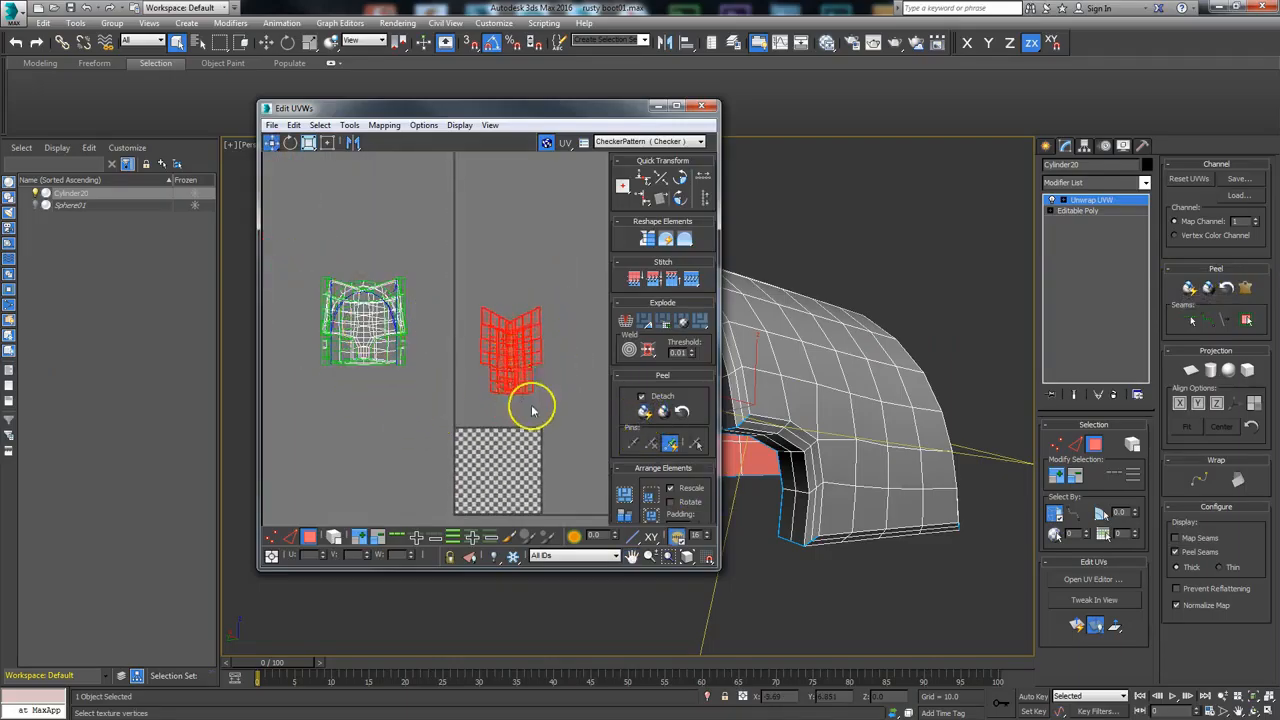
# - Move the UV editor window clear of the model, select one inner-surface polygon, and expand the selection to the peel seams
pyautogui.scroll(4, 487, 366)
pyautogui.scroll(2, 489, 376)
pyautogui.moveTo(489, 376); pyautogui.dragTo(513, 477, button='middle')
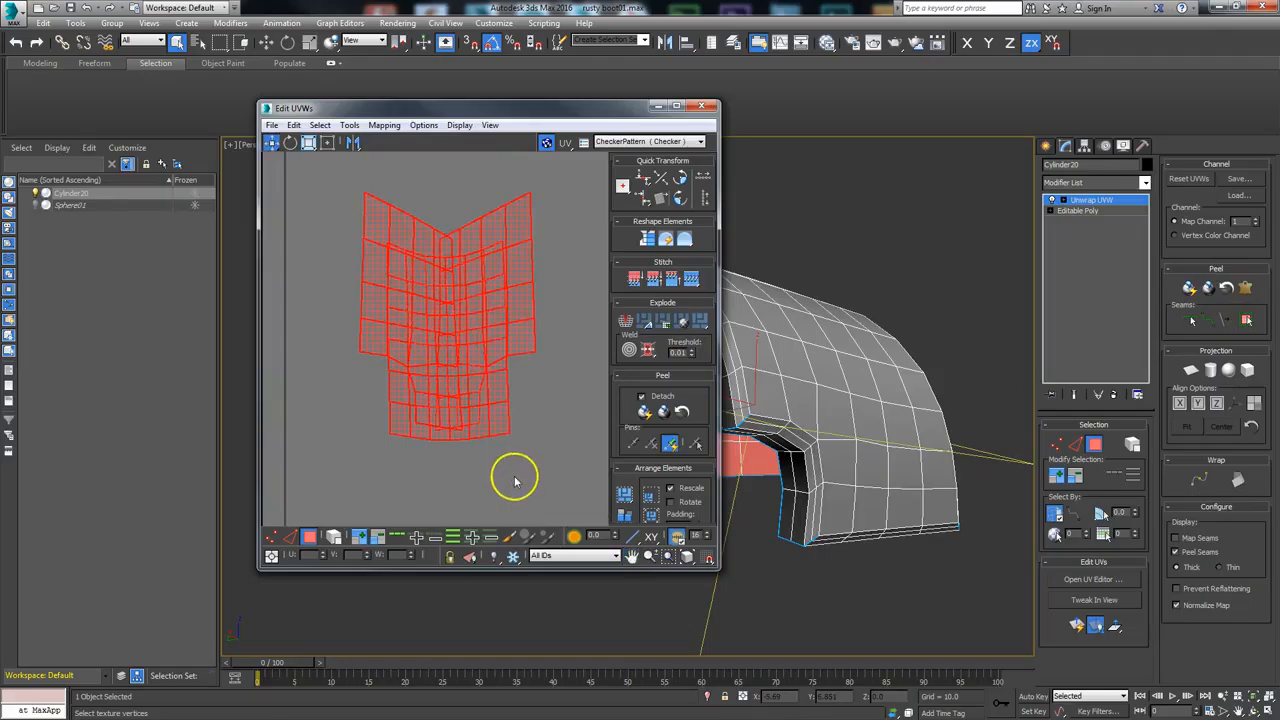
pyautogui.click(524, 466)
pyautogui.click(478, 349)
pyautogui.moveTo(640, 107); pyautogui.dragTo(392, 102)
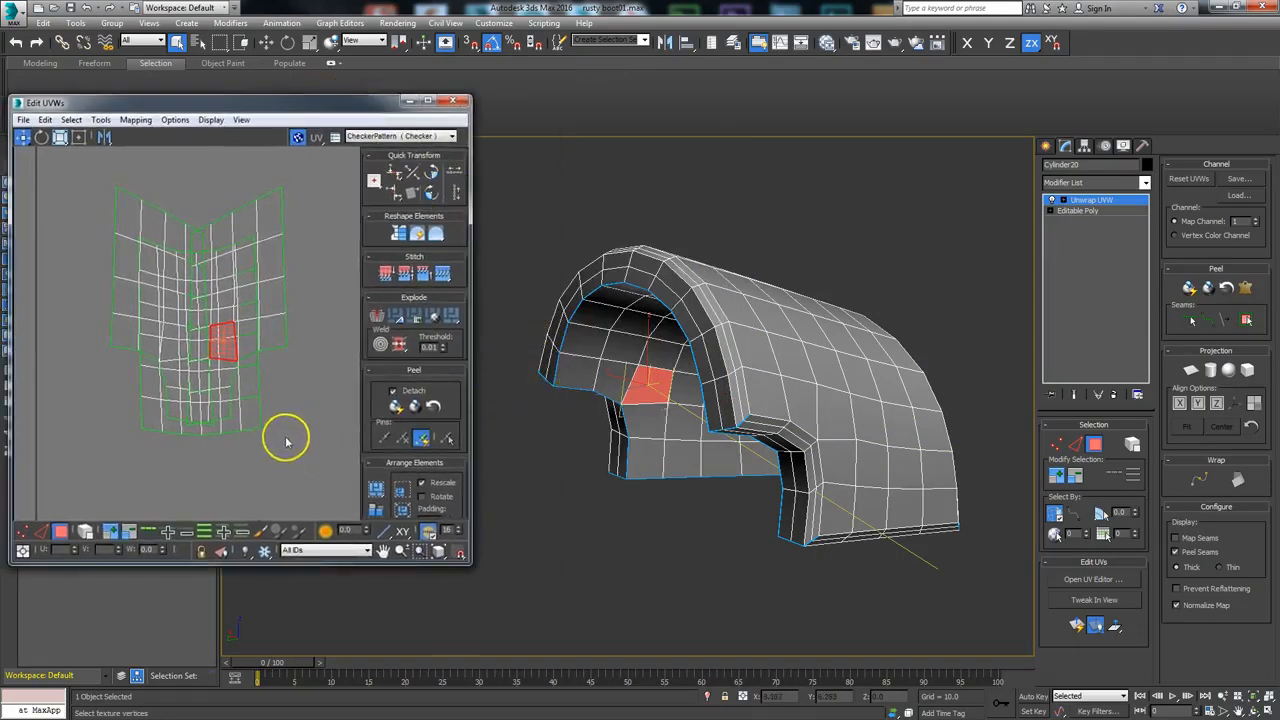
pyautogui.click(1245, 320)
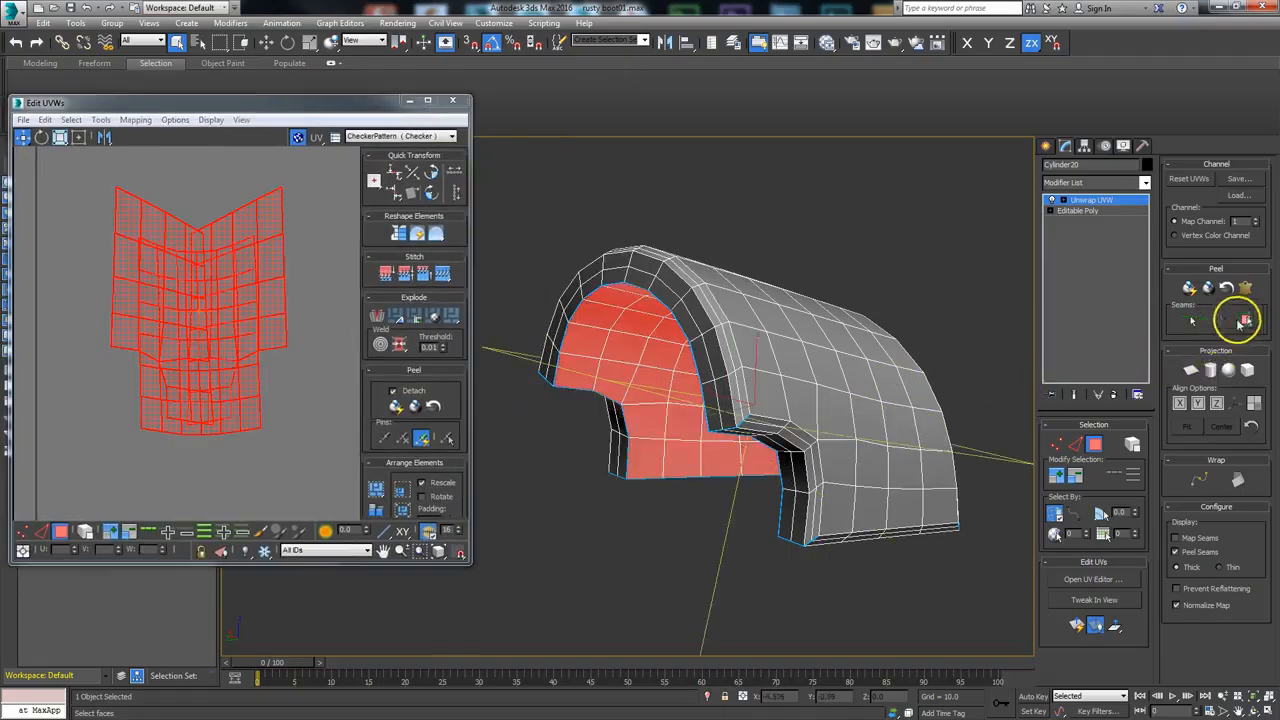
# - Quick Peel the selected inner-surface polygons into a flat UV piece and reselect that piece
pyautogui.moveTo(746, 500)
pyautogui.keyDown('alt'); pyautogui.mouseDown(button='middle')
pyautogui.moveTo(766, 451)
pyautogui.moveTo(771, 466)
pyautogui.moveTo(736, 490)
pyautogui.mouseUp(button='middle'); pyautogui.keyUp('alt')
pyautogui.scroll(-6, 236, 430)
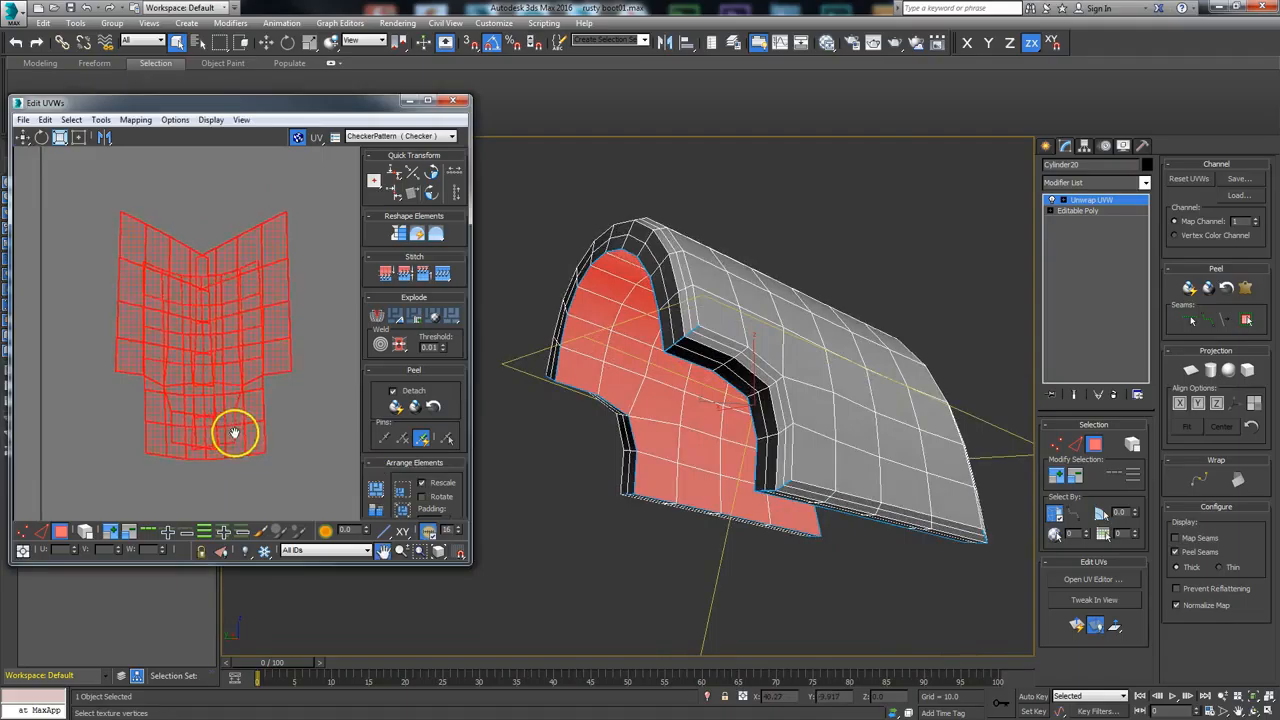
pyautogui.scroll(3, 245, 420)
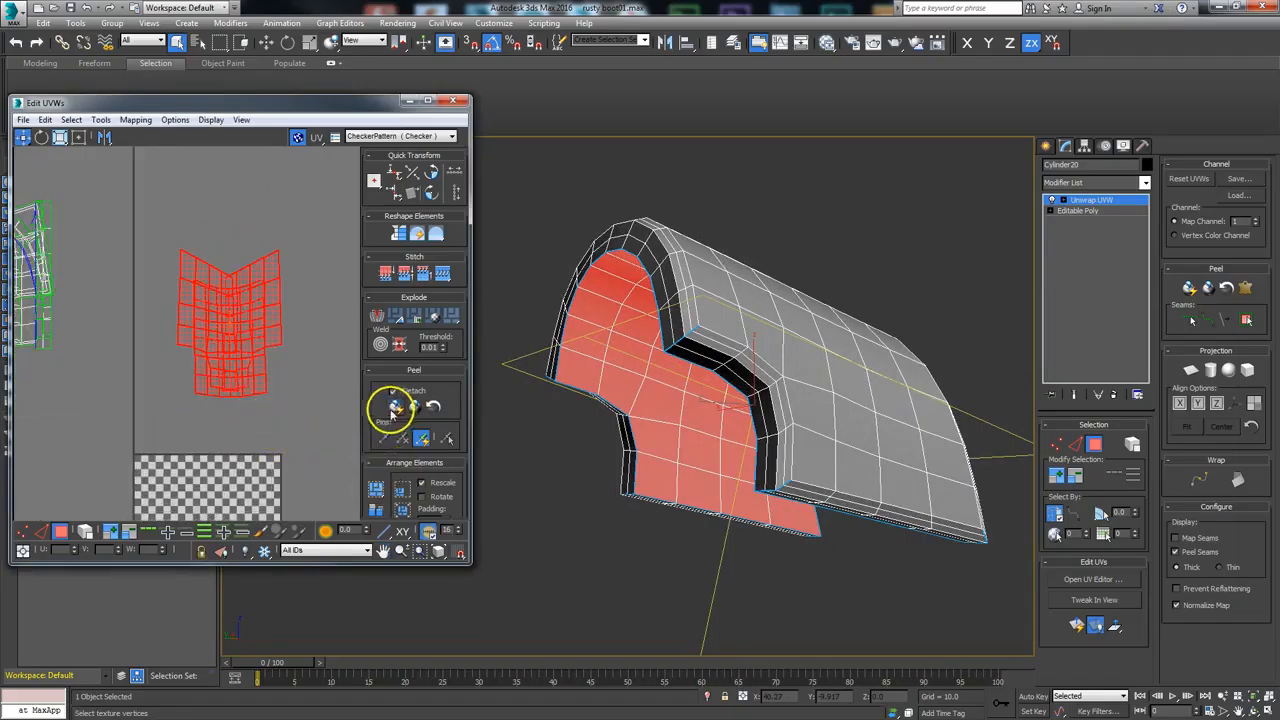
pyautogui.click(433, 407)
pyautogui.click(399, 410)
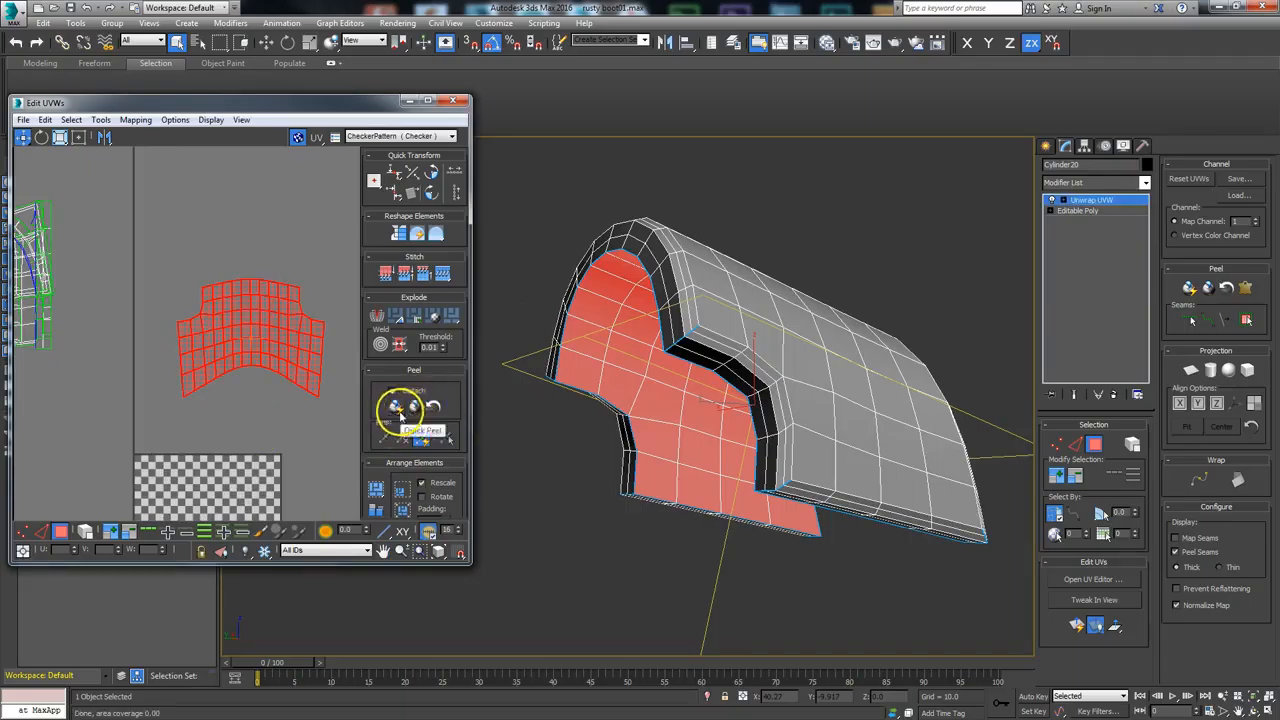
pyautogui.click(247, 325)
pyautogui.click(288, 413)
pyautogui.click(256, 330)
pyautogui.click(269, 405)
pyautogui.moveTo(269, 405); pyautogui.dragTo(285, 351, button='middle')
pyautogui.scroll(-1, 285, 351)
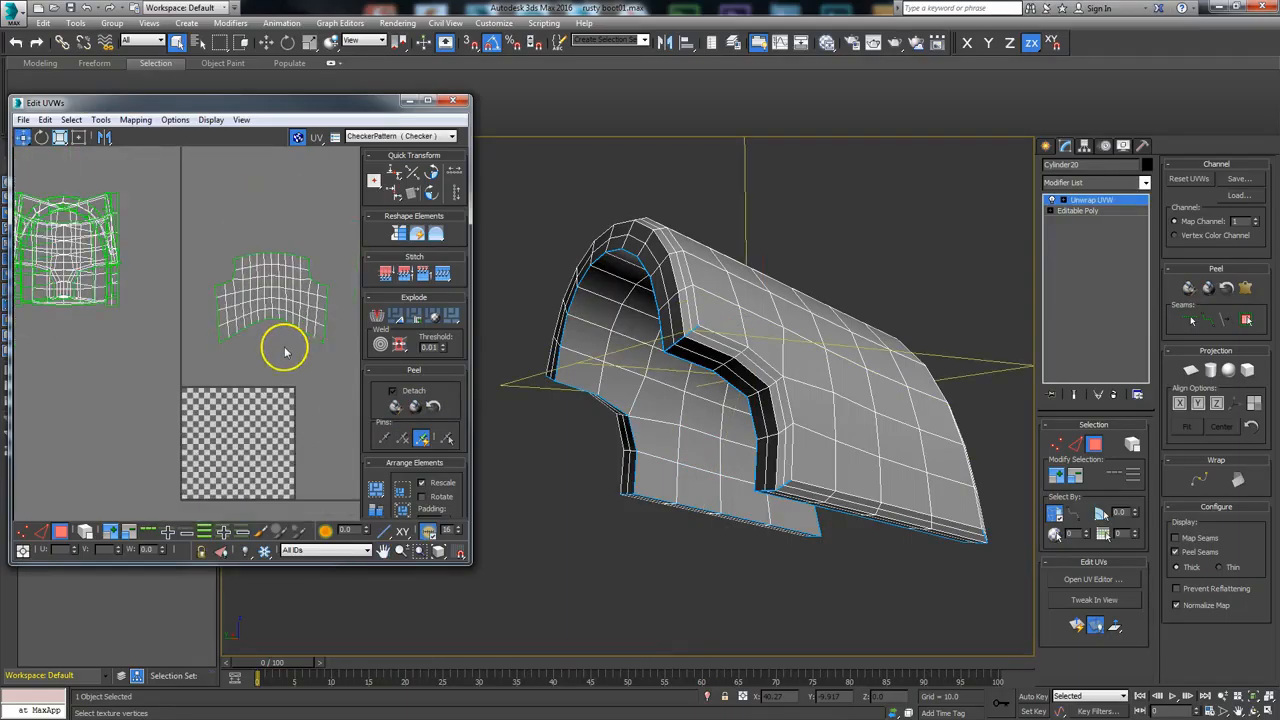
pyautogui.click(294, 337)
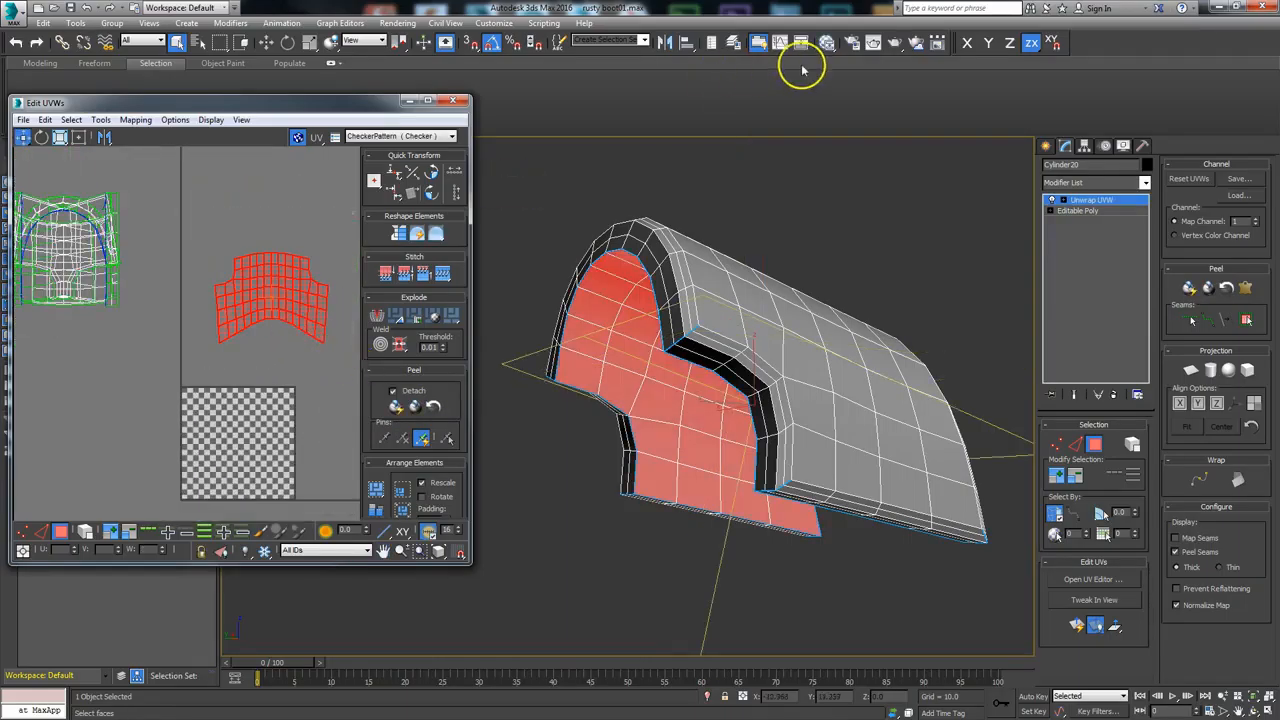
# - Show the material's Checker map in the viewport via the Slate Material Editor, close that editor, and move the inner-surface UVs further up
pyautogui.click(827, 43)
pyautogui.moveTo(580, 288); pyautogui.dragTo(638, 310)
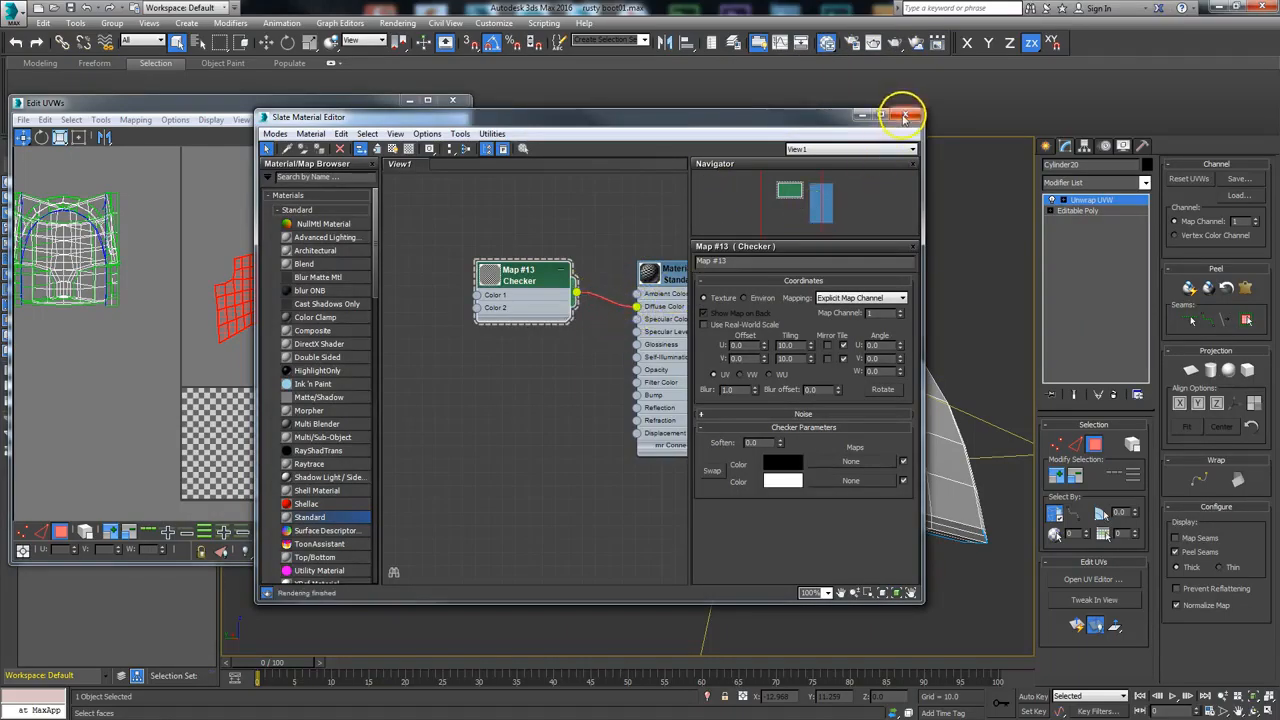
pyautogui.click(361, 148)
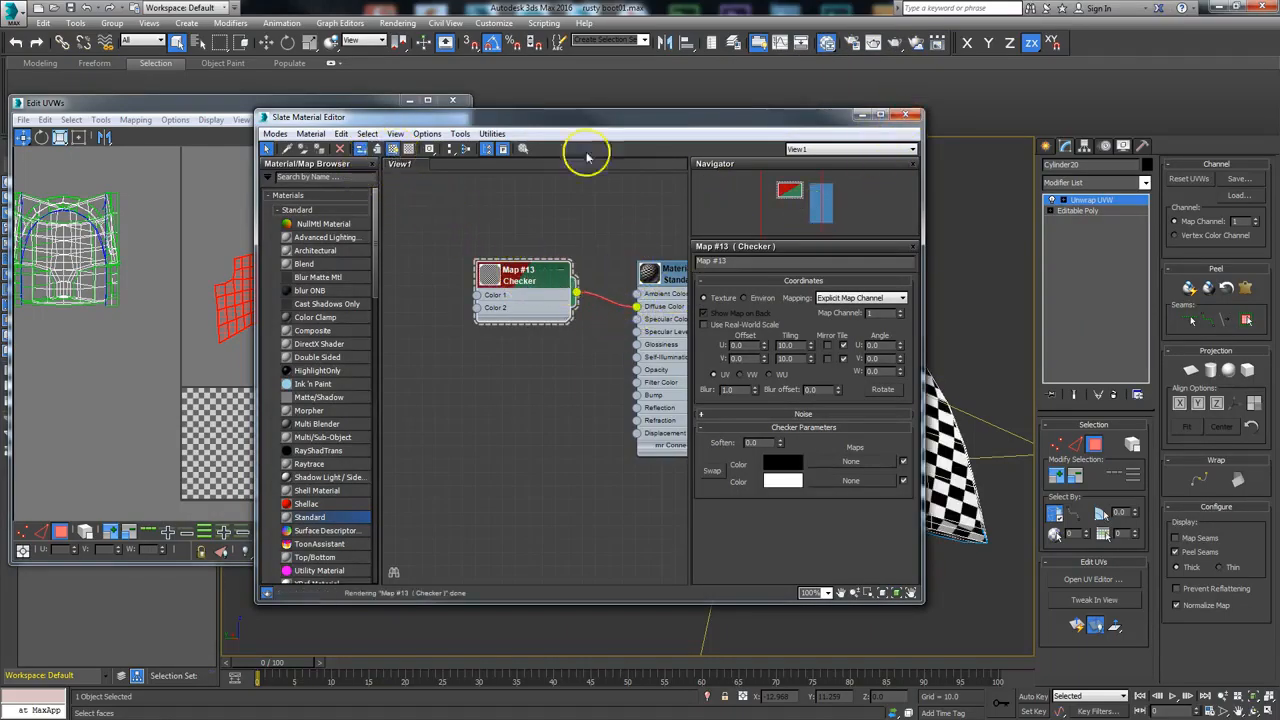
pyautogui.click(905, 115)
pyautogui.moveTo(307, 303); pyautogui.dragTo(296, 251)
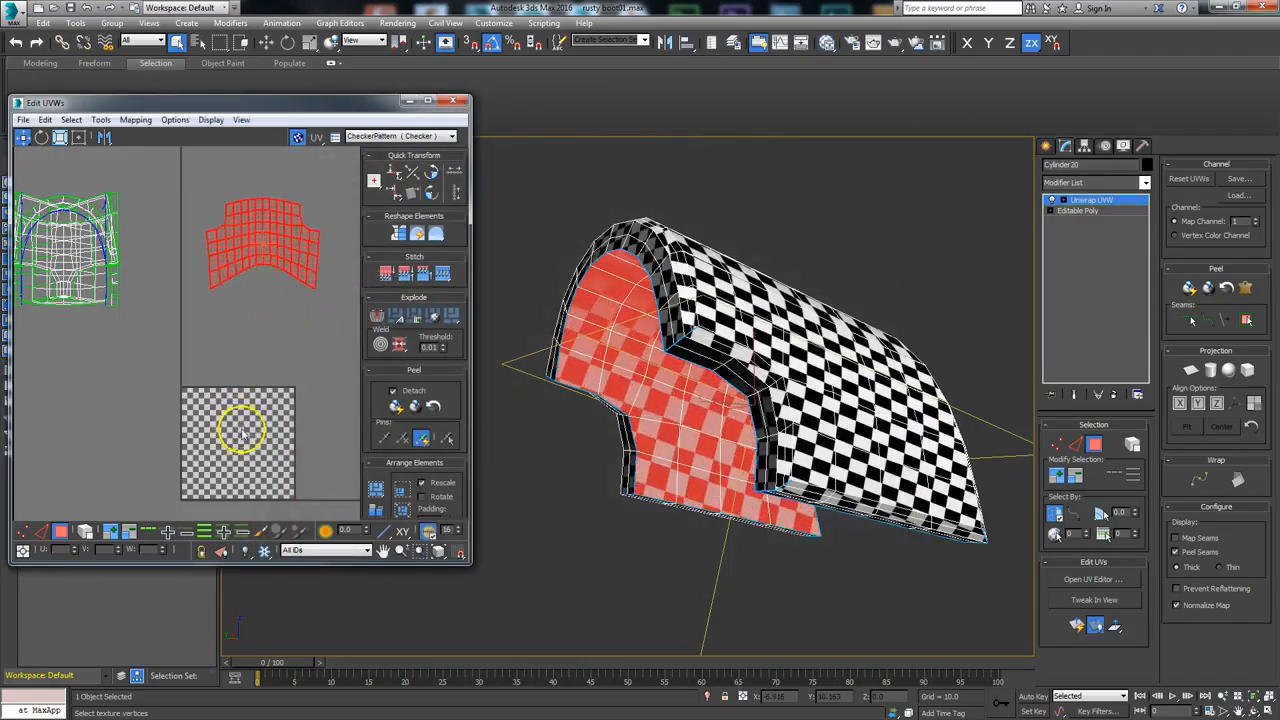
pyautogui.scroll(3, 276, 424)
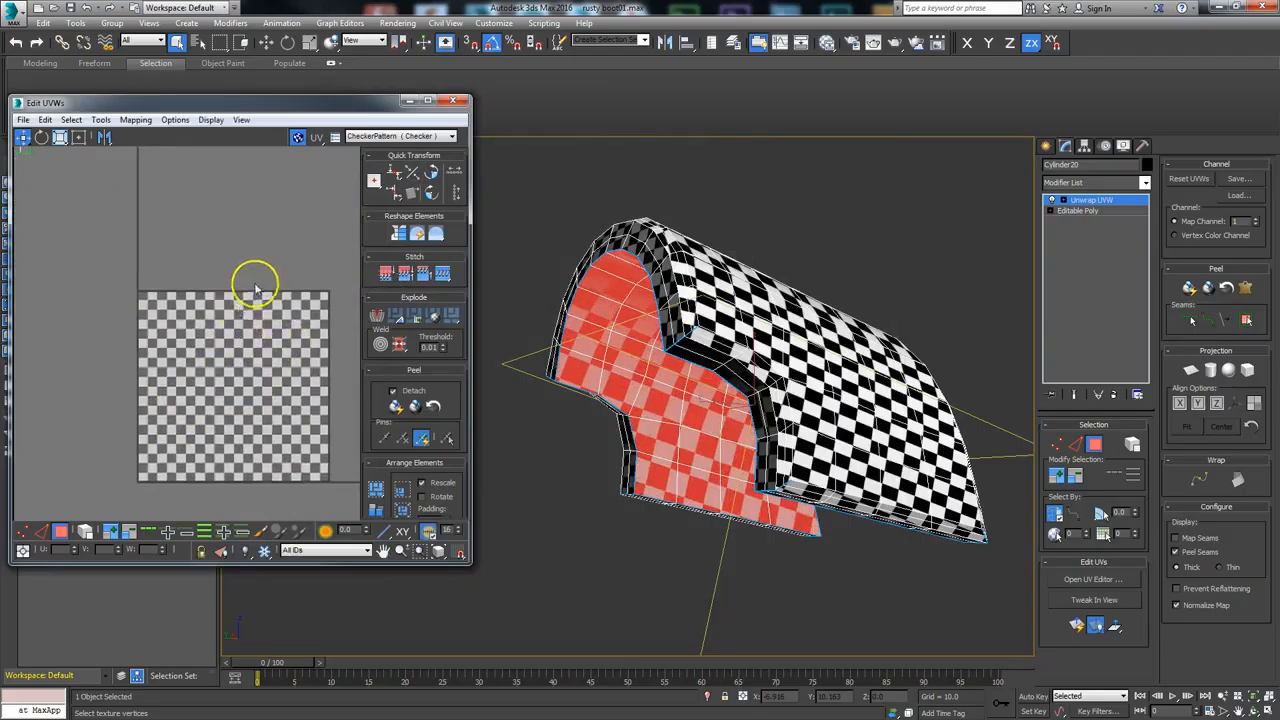
pyautogui.scroll(-3, 256, 300)
pyautogui.click(396, 137)
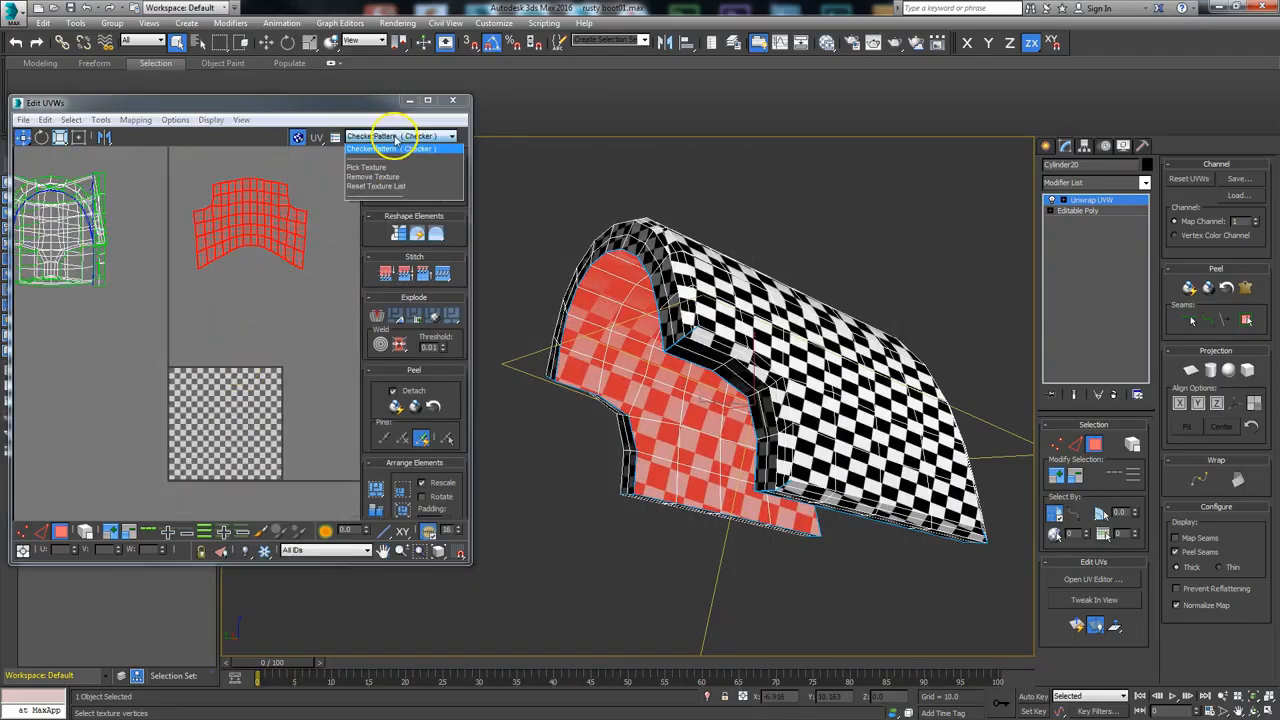
pyautogui.click(383, 170)
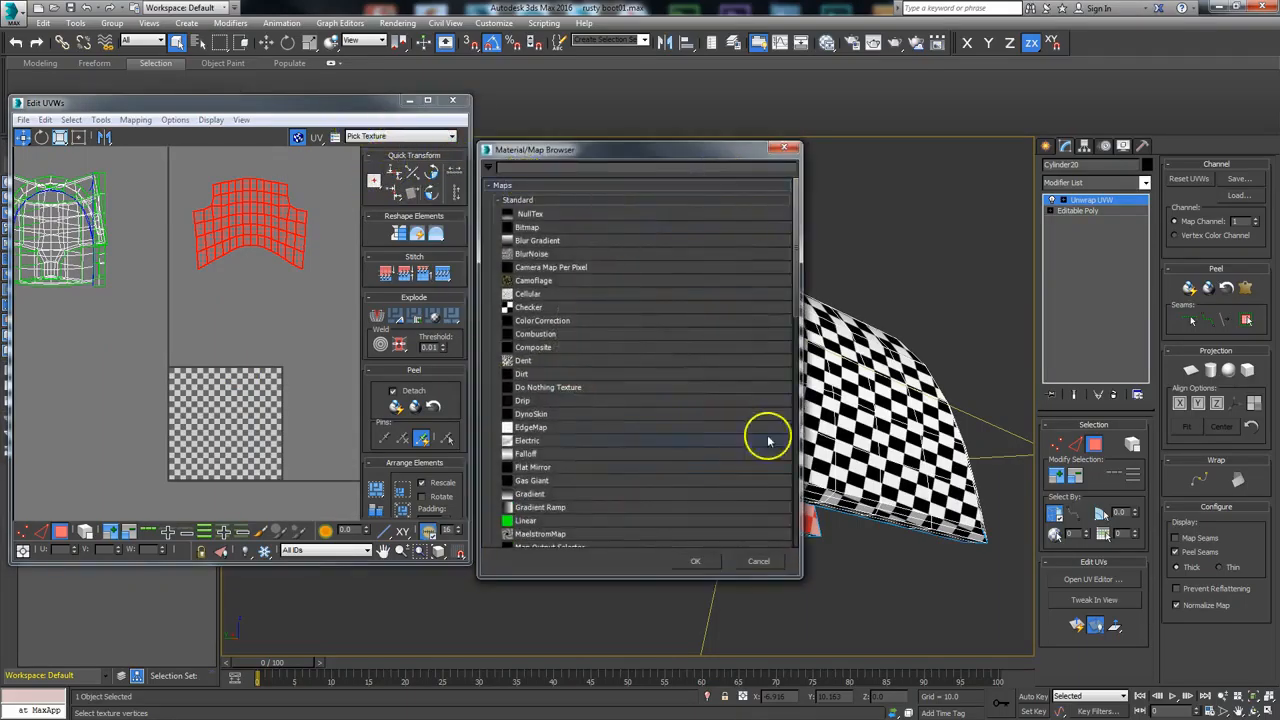
pyautogui.click(782, 148)
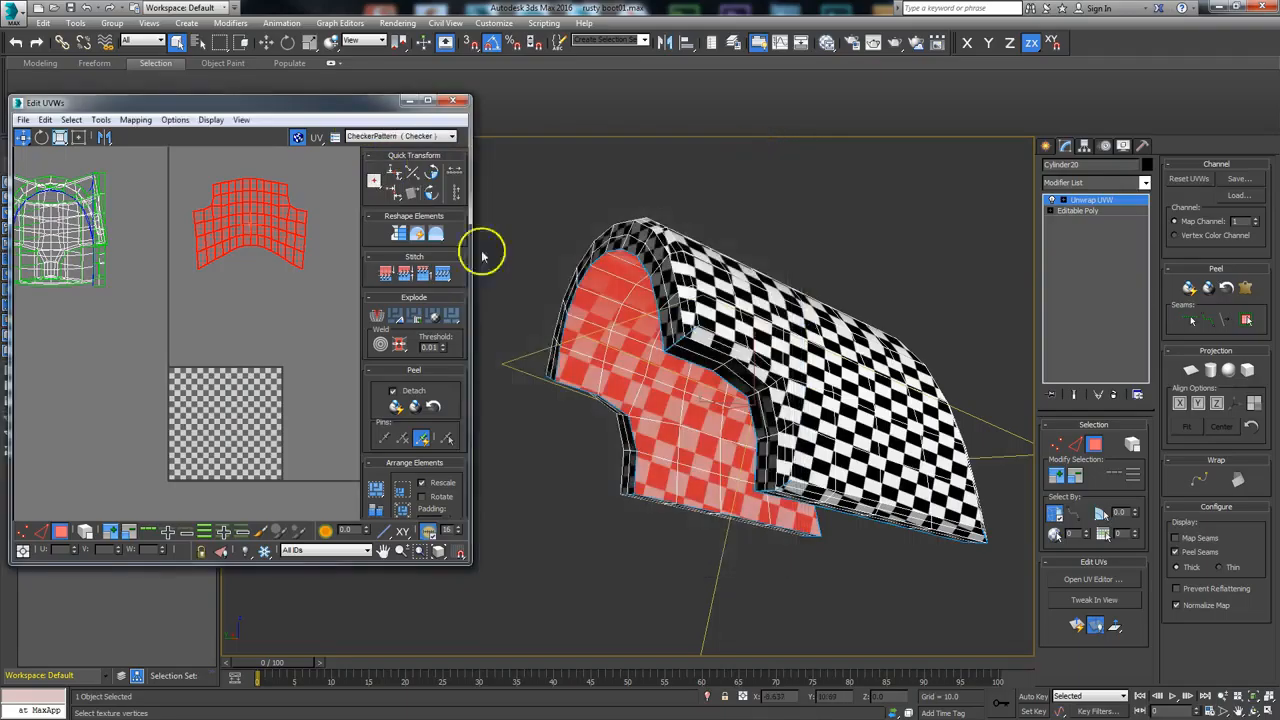
# - Move the peeled inner-surface UV piece a little further from the checker tile, beside the unpeeled UVs
pyautogui.moveTo(220, 350); pyautogui.dragTo(316, 350, button='middle')
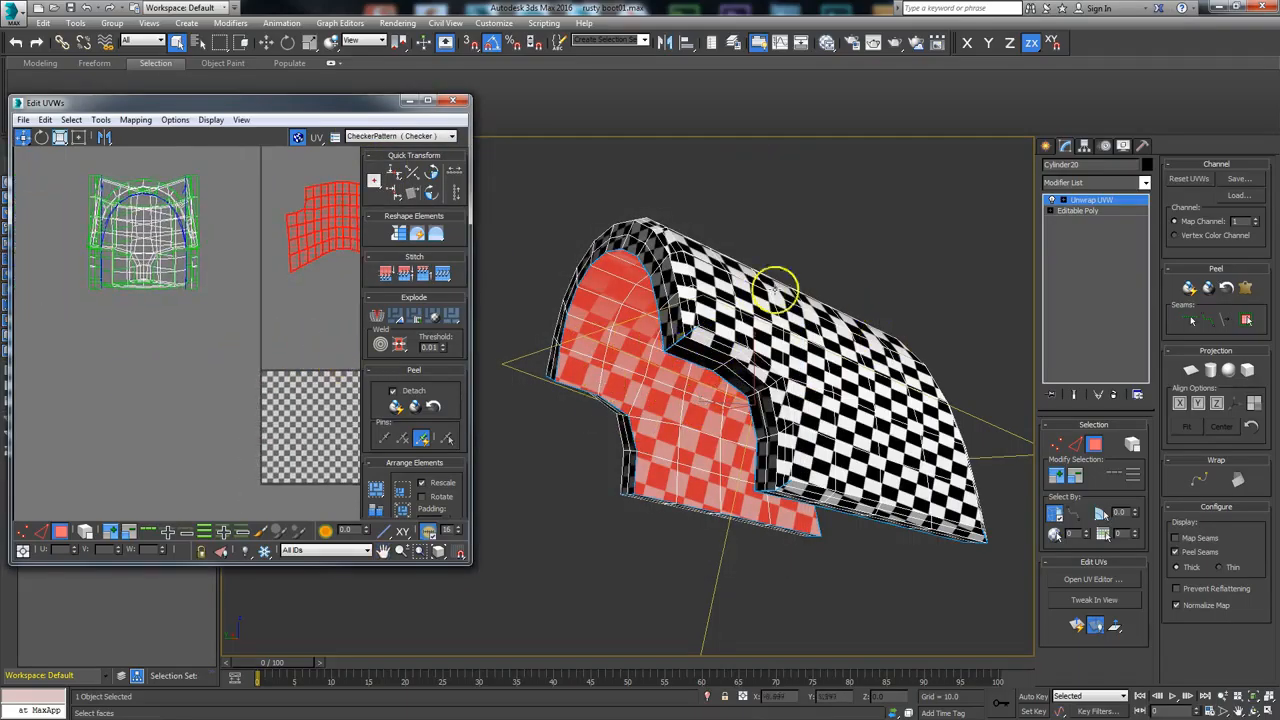
pyautogui.scroll(-3, 277, 314)
pyautogui.moveTo(252, 300); pyautogui.dragTo(242, 274)
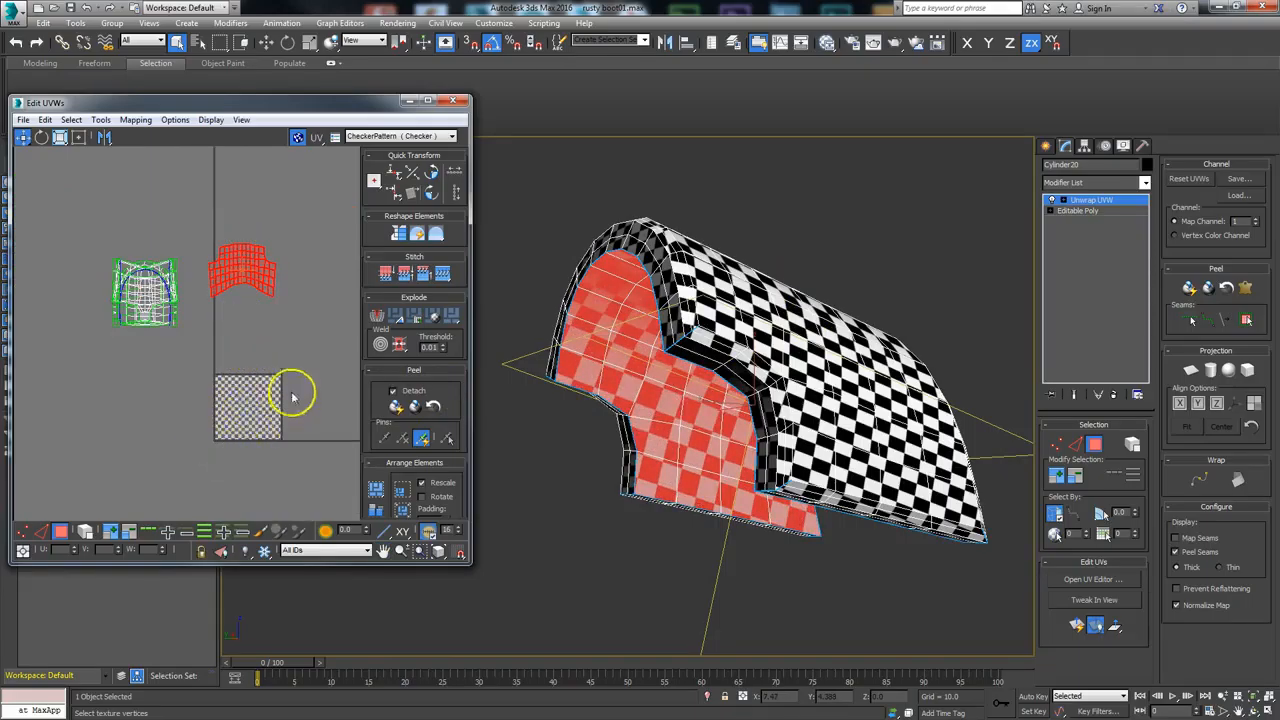
pyautogui.scroll(2, 185, 369)
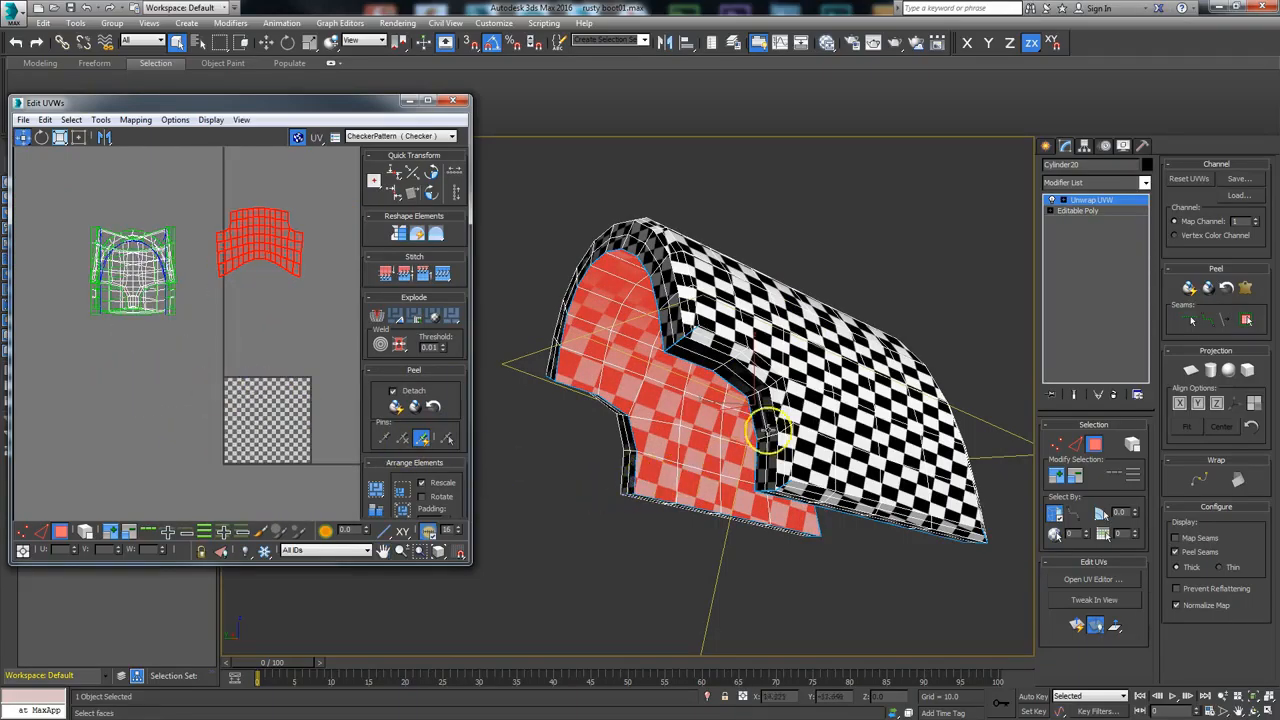
# - Select a polygon on the outer surface, expand the selection to the peel seams, and Quick Peel it
pyautogui.click(819, 418)
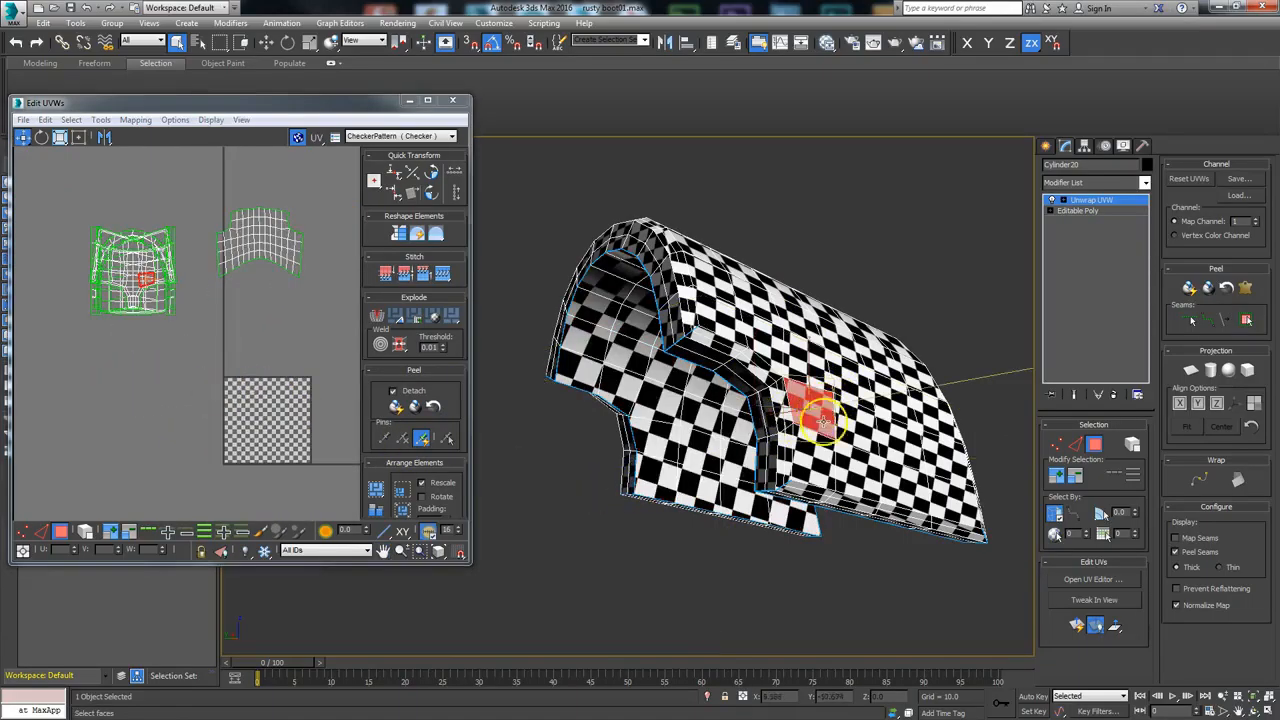
pyautogui.click(1247, 320)
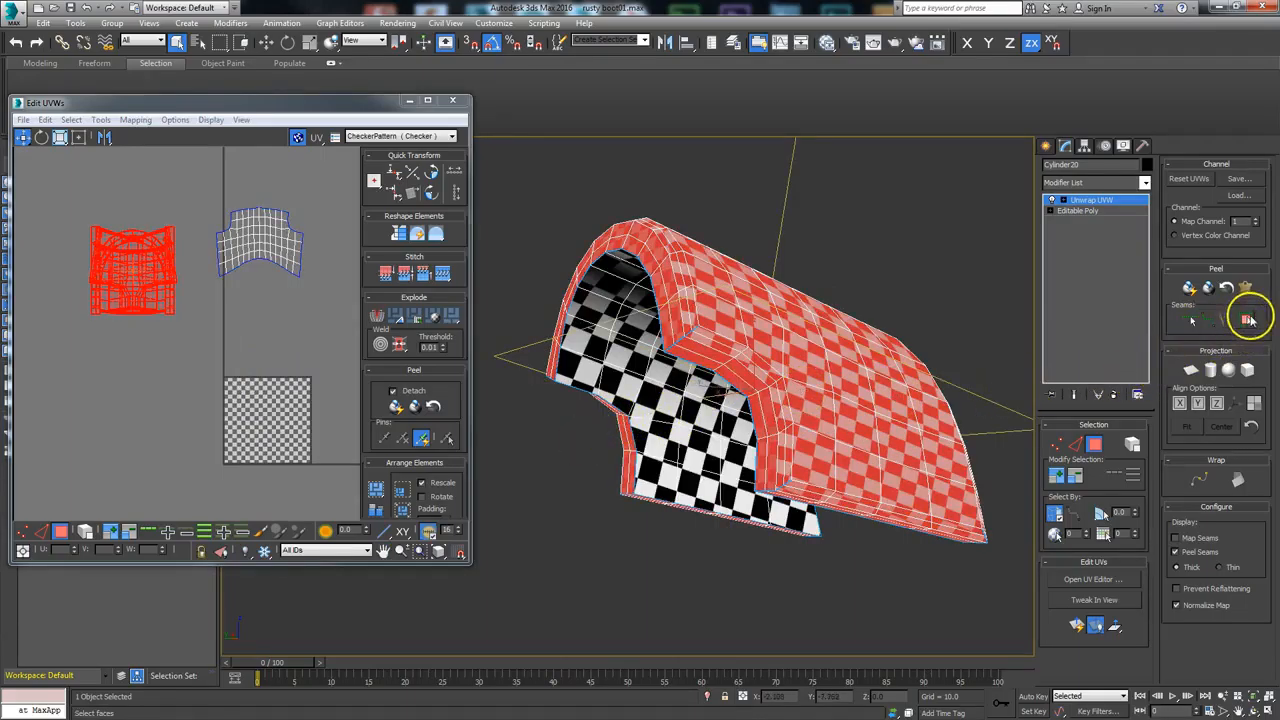
pyautogui.click(1187, 287)
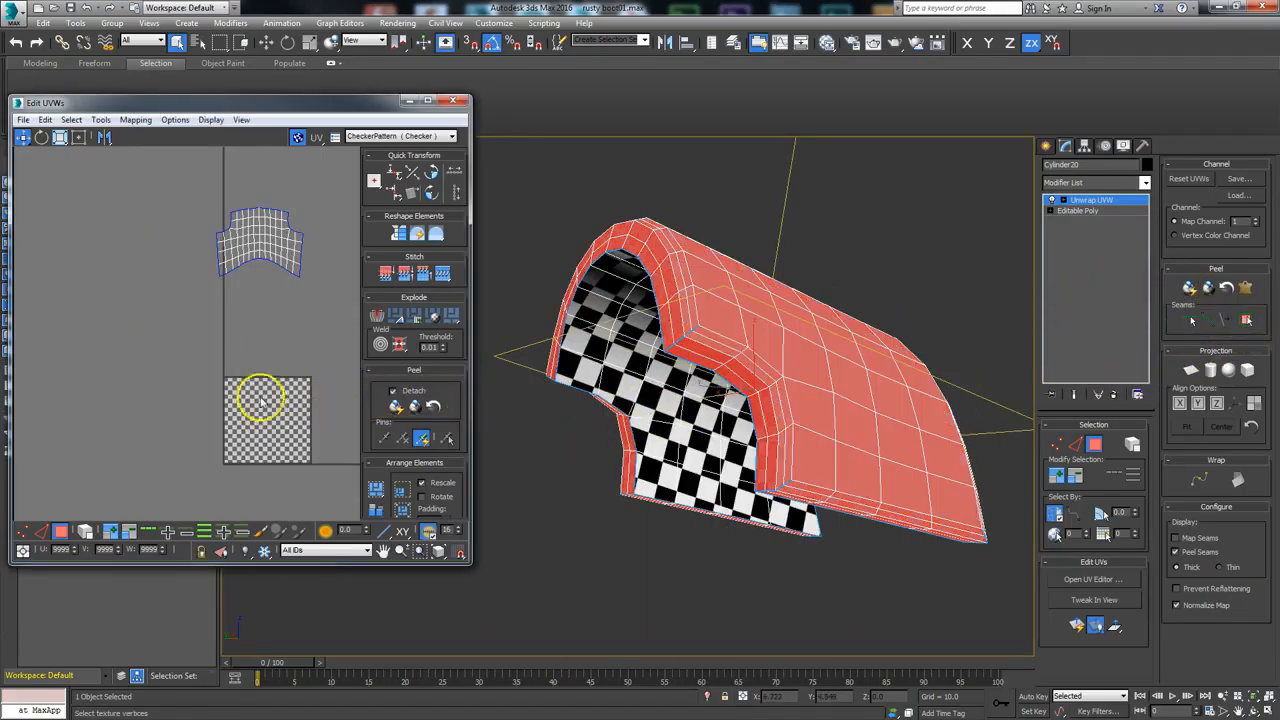
# - Examine the UV space around the checker tile for the outer shell's peeled UVs
pyautogui.scroll(-7, 240, 374)
pyautogui.moveTo(239, 380); pyautogui.dragTo(97, 423, button='middle')
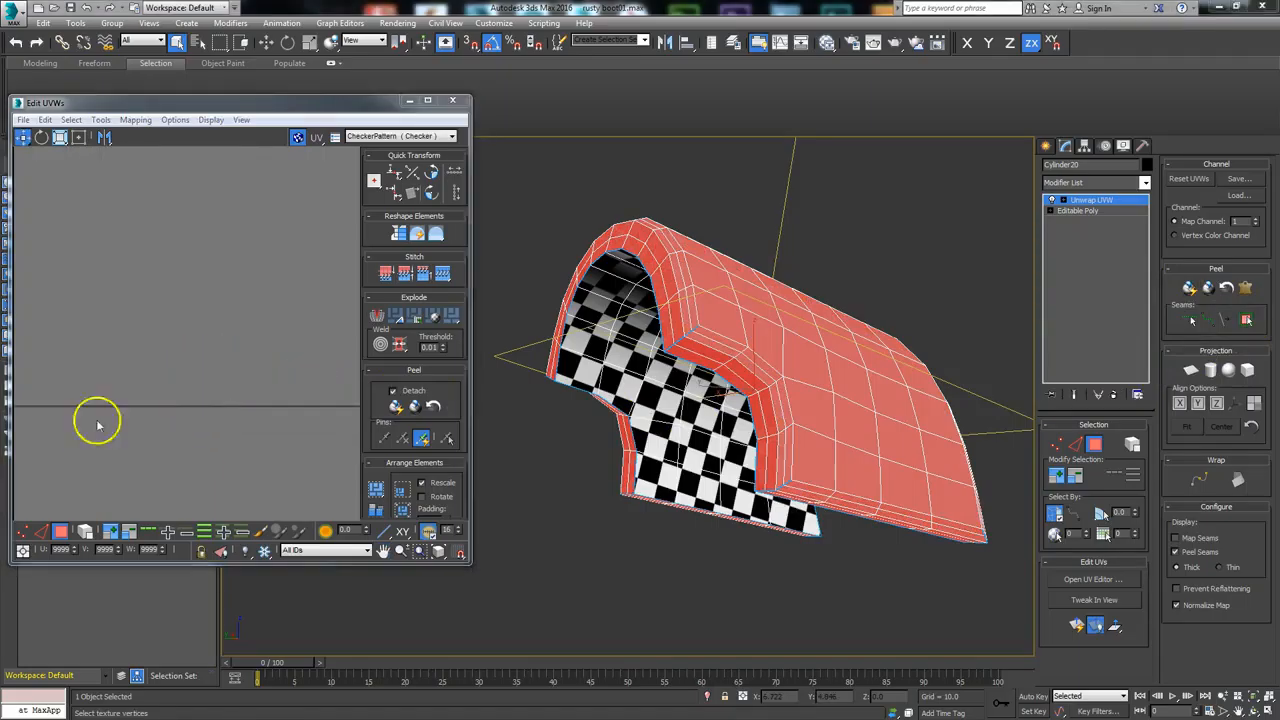
pyautogui.moveTo(224, 390)
pyautogui.mouseDown(button='middle')
pyautogui.moveTo(143, 414)
pyautogui.moveTo(343, 394)
pyautogui.moveTo(306, 423)
pyautogui.moveTo(277, 418)
pyautogui.moveTo(274, 323)
pyautogui.moveTo(243, 391)
pyautogui.mouseUp(button='middle')
pyautogui.scroll(3, 277, 418)
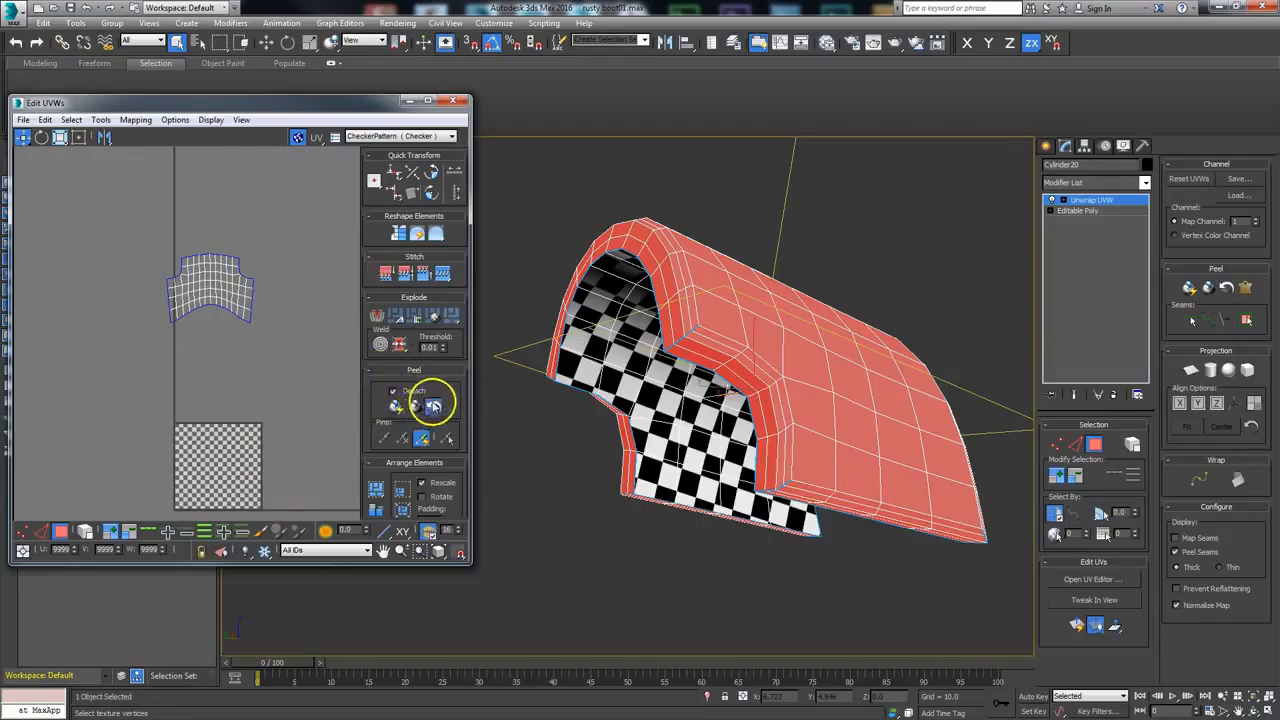
pyautogui.scroll(-3, 307, 407)
pyautogui.scroll(5, 300, 408)
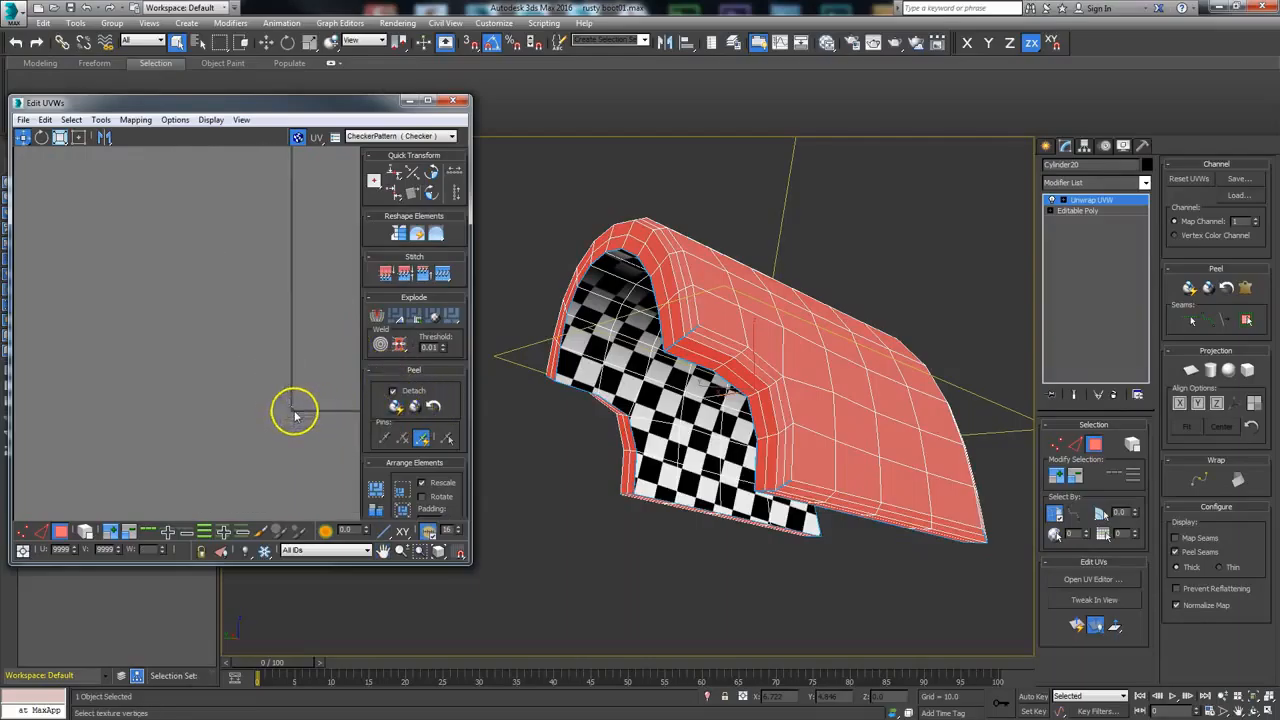
pyautogui.scroll(5, 310, 410)
pyautogui.moveTo(111, 416); pyautogui.dragTo(251, 396, button='middle')
pyautogui.scroll(2, 129, 417)
pyautogui.moveTo(160, 420); pyautogui.dragTo(243, 443, button='middle')
pyautogui.scroll(2, 114, 386)
pyautogui.moveTo(114, 386); pyautogui.dragTo(182, 440, button='middle')
pyautogui.scroll(1, 170, 395)
pyautogui.scroll(3, 197, 409)
pyautogui.moveTo(174, 391); pyautogui.dragTo(247, 293, button='middle')
pyautogui.scroll(1, 247, 293)
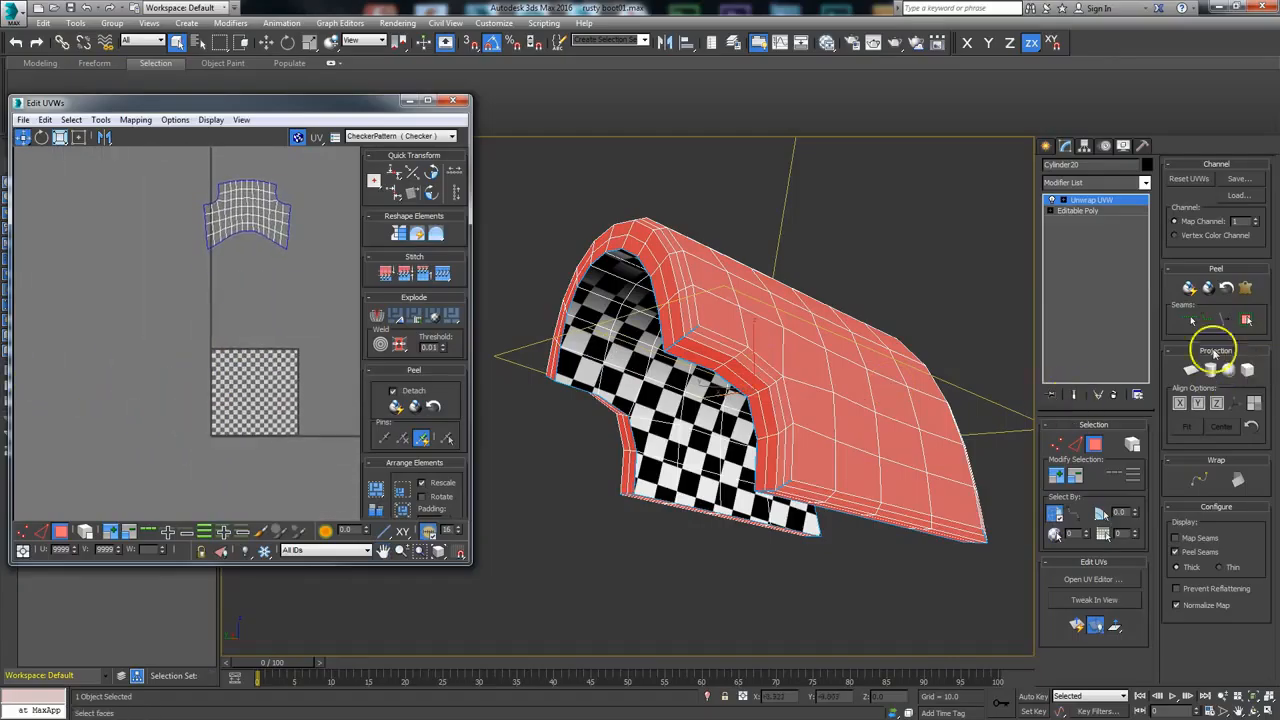
# - Start Pelt Map on the selected outer shell, expand the pelt options, and scale up the selected stretcher ring
pyautogui.click(1246, 290)
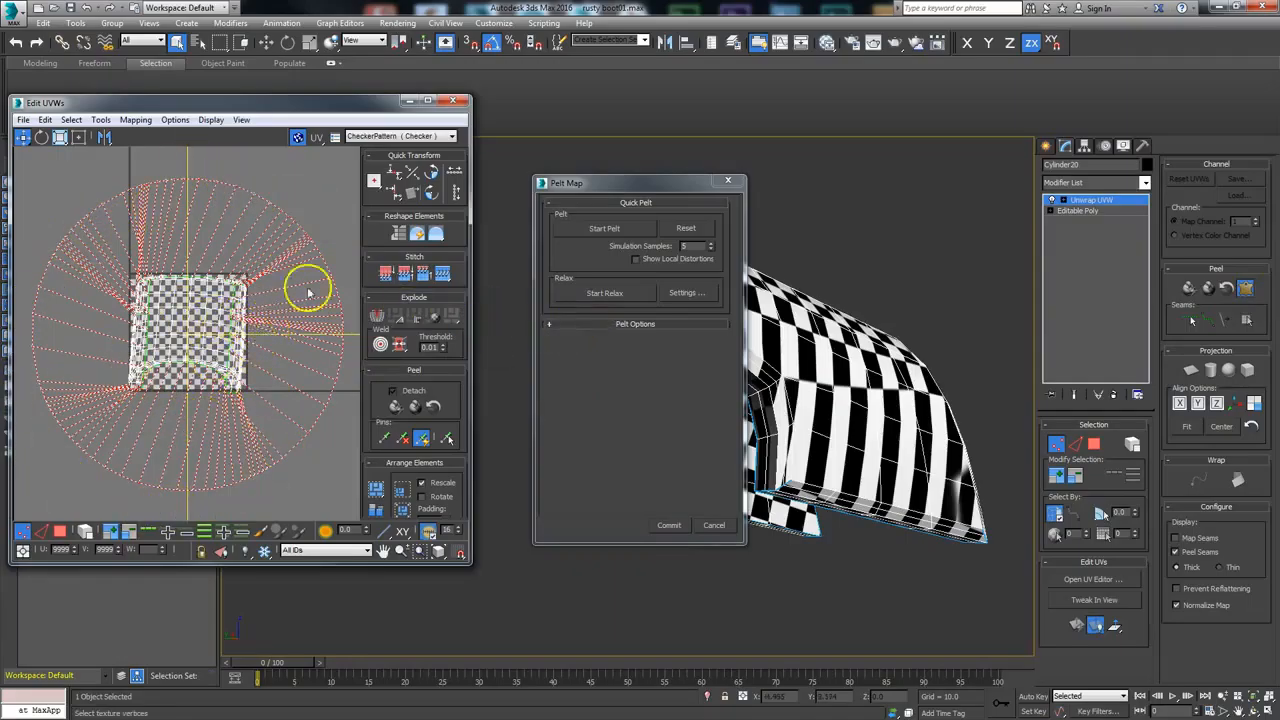
pyautogui.click(549, 327)
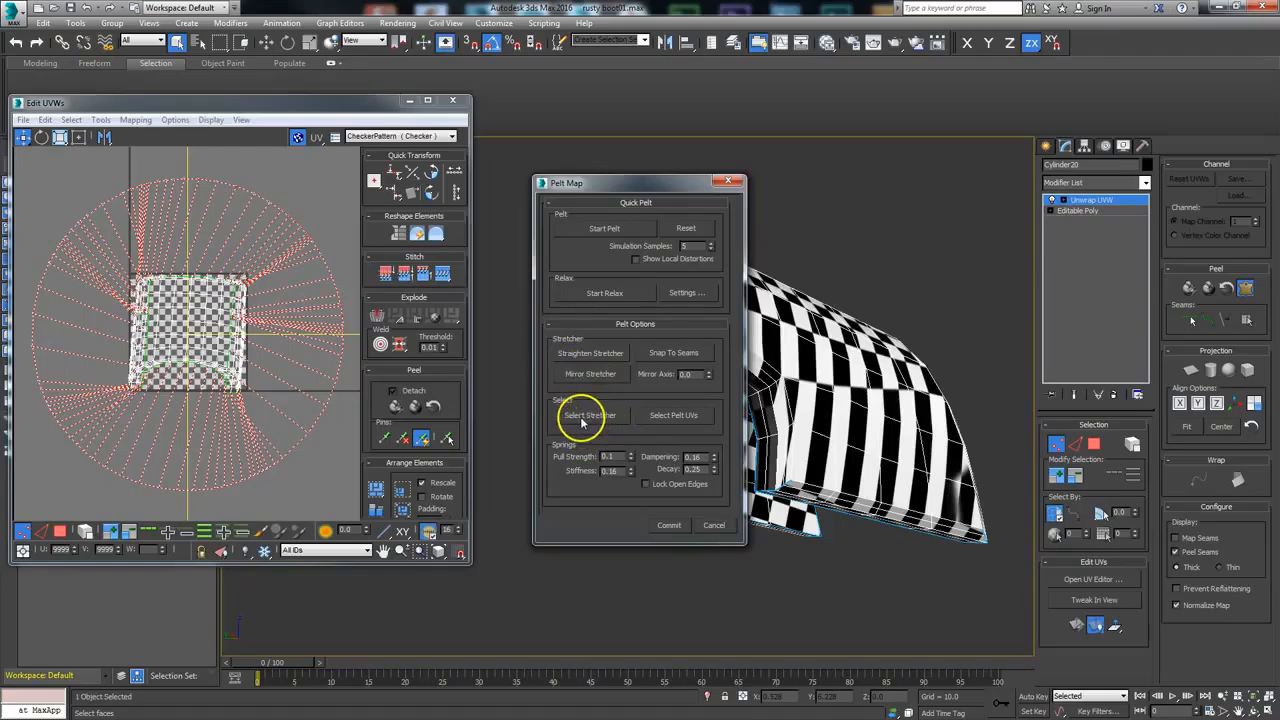
pyautogui.click(300, 330)
pyautogui.rightClick(251, 309)
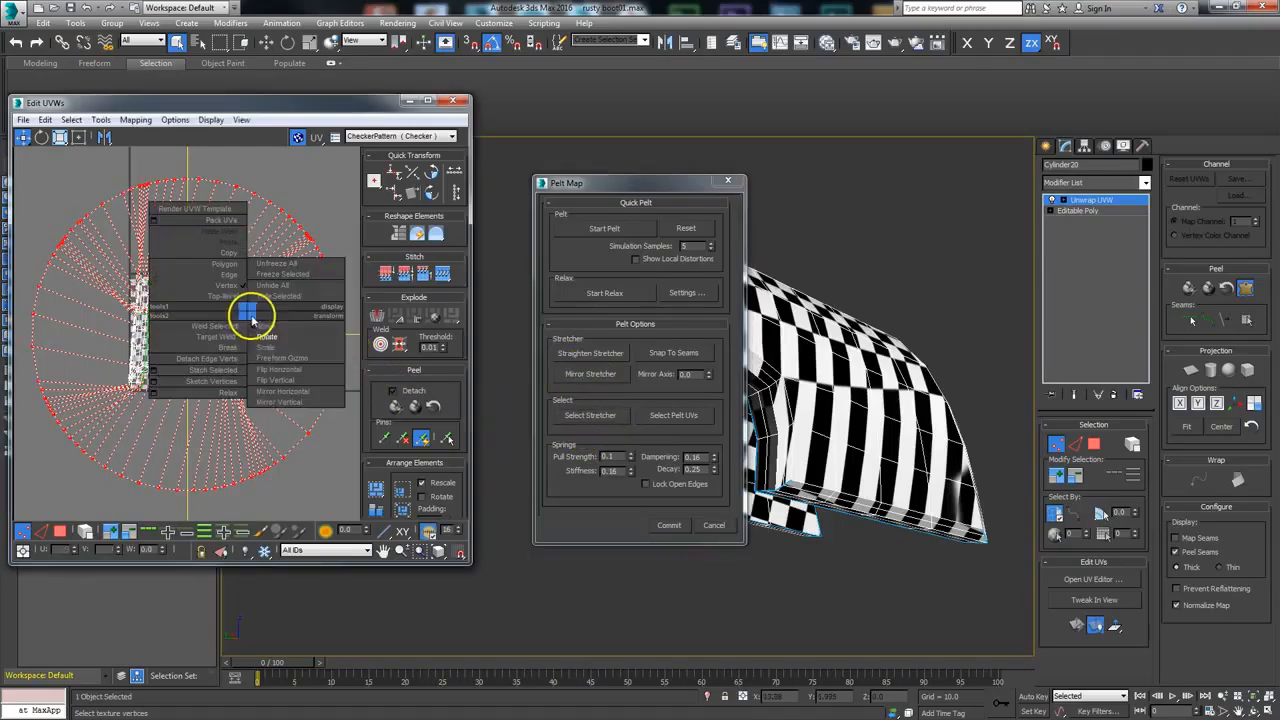
pyautogui.click(268, 348)
pyautogui.moveTo(306, 266); pyautogui.dragTo(251, 171)
# - Move the stretcher ring so it surrounds the outer shell's UVs, run the pelt simulation, and commit it
pyautogui.rightClick(230, 315)
pyautogui.click(249, 326)
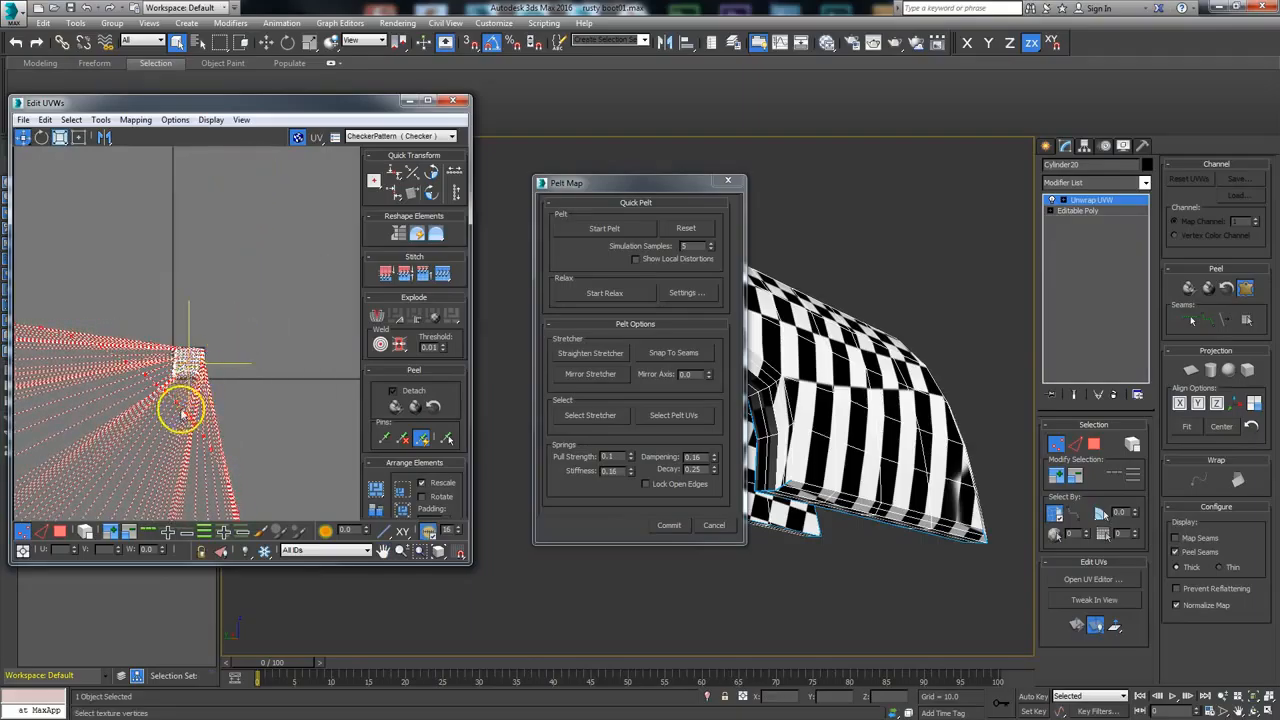
pyautogui.moveTo(179, 404); pyautogui.dragTo(357, 354)
pyautogui.click(603, 229)
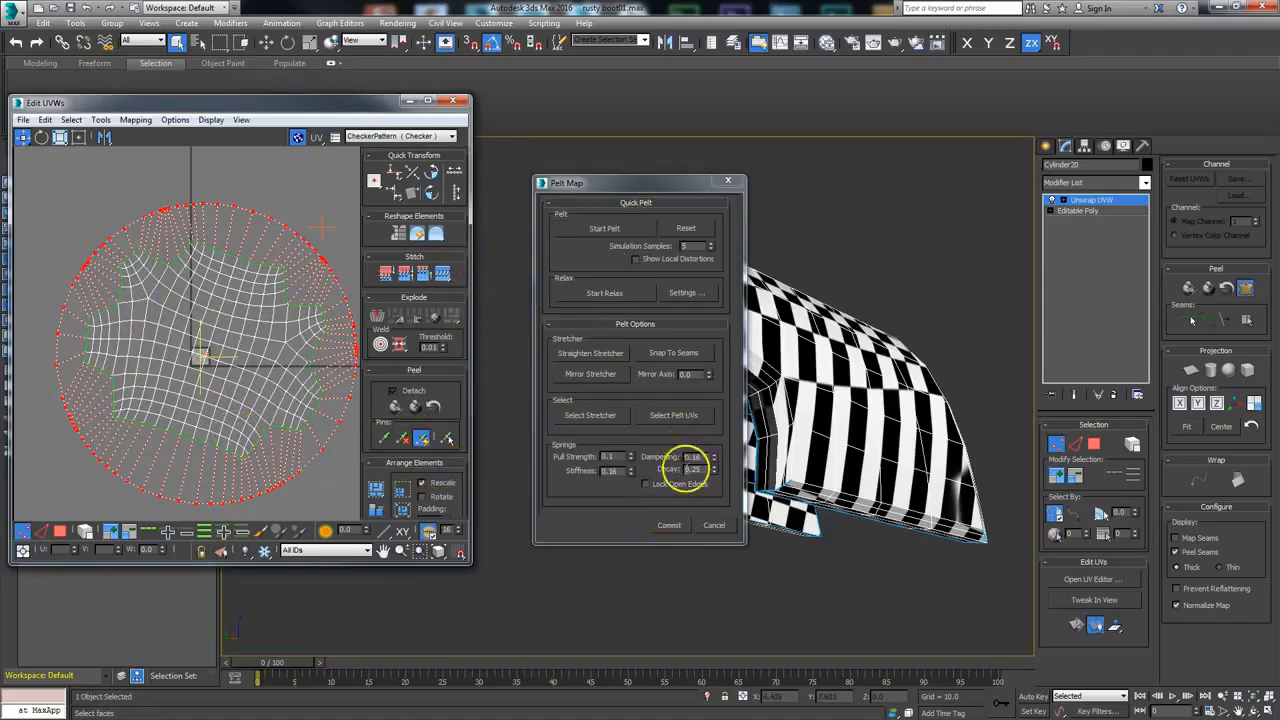
pyautogui.click(669, 527)
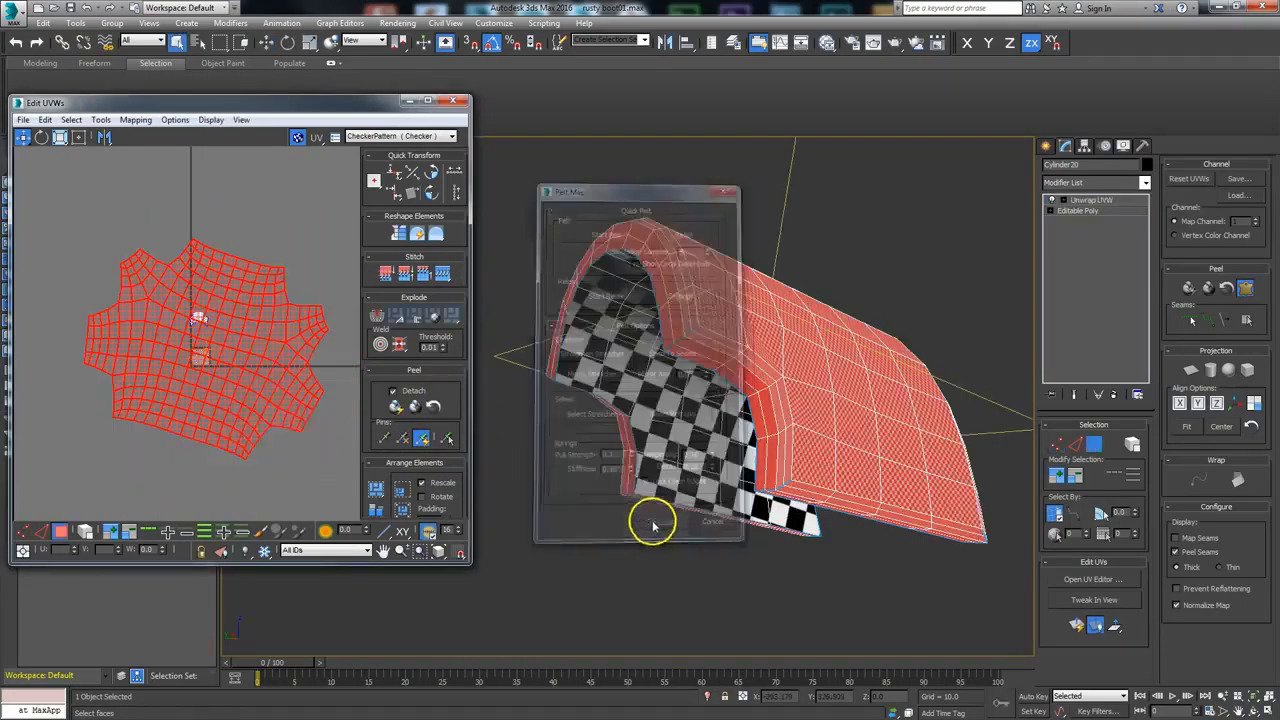
# - Move the pelted outer-shell UVs below the checker tile and scale them down to roughly the tile's size
pyautogui.moveTo(247, 350); pyautogui.dragTo(200, 466)
pyautogui.scroll(-3, 200, 443)
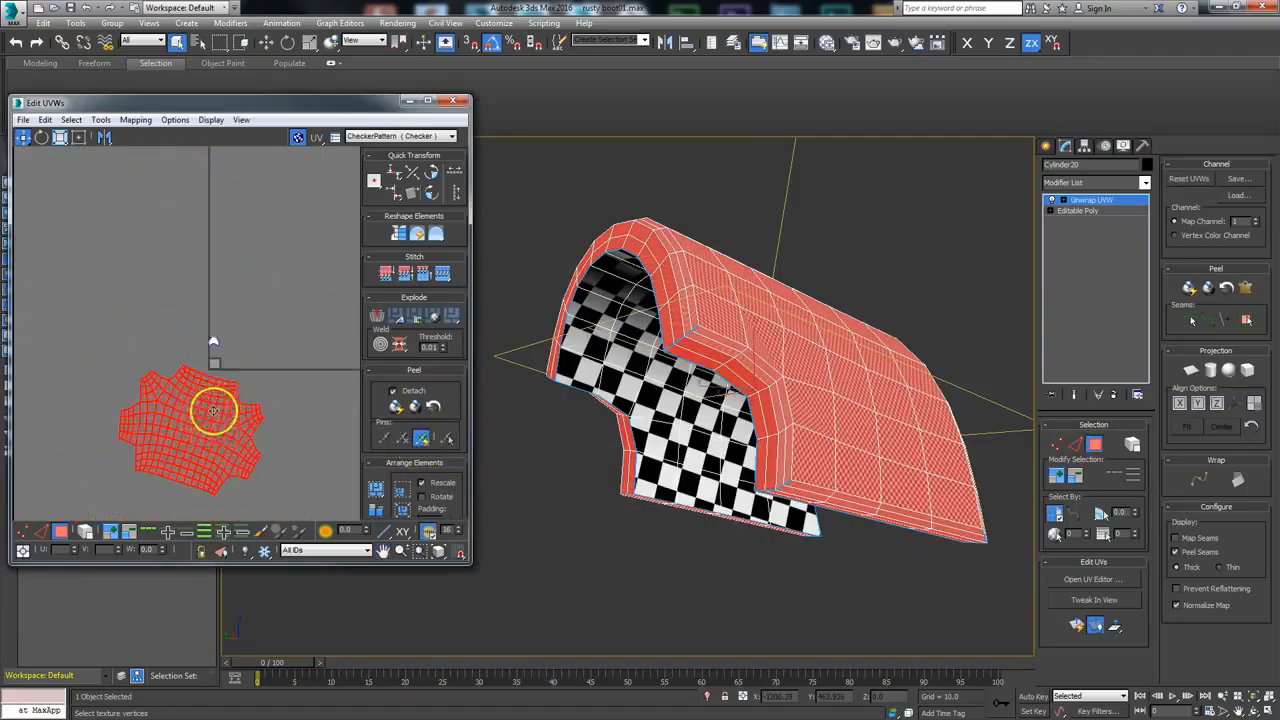
pyautogui.rightClick(214, 421)
pyautogui.click(236, 458)
pyautogui.moveTo(206, 406); pyautogui.dragTo(203, 527)
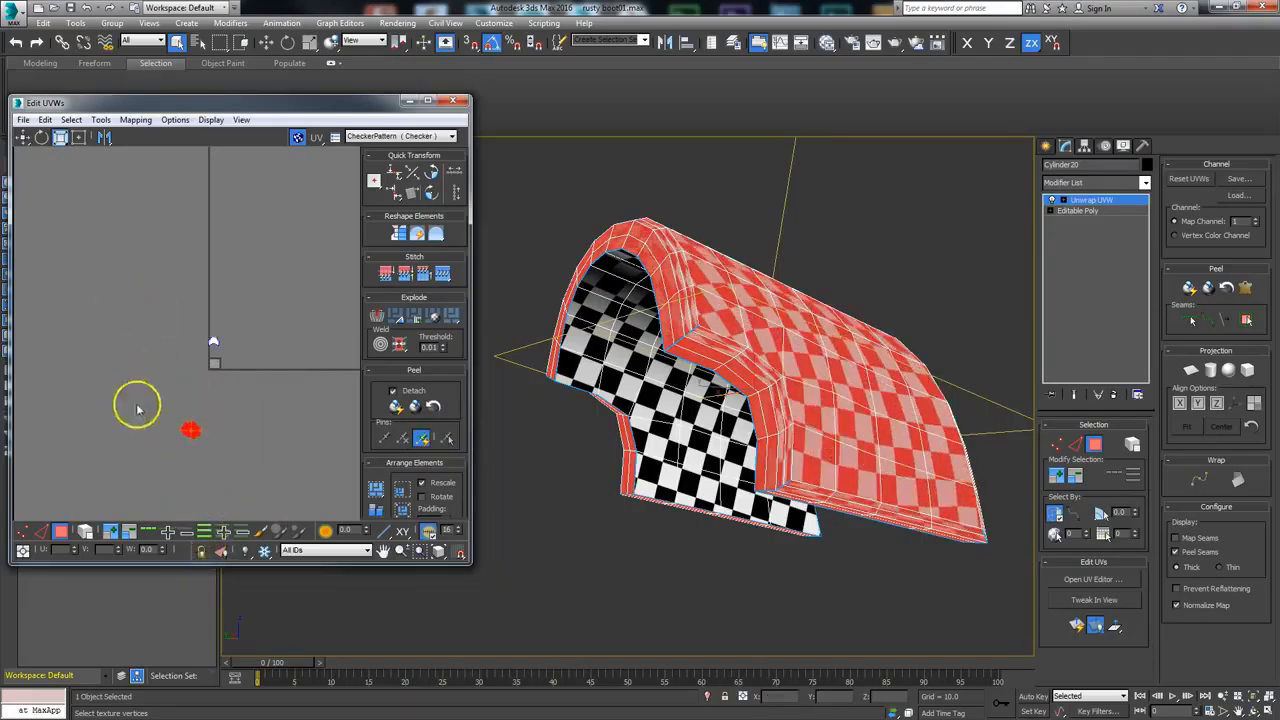
# - Move the pelted outer-shell UVs onto the checker tile and rotate the piece until it stands upright
pyautogui.rightClick(189, 429)
pyautogui.click(190, 445)
pyautogui.moveTo(189, 429); pyautogui.dragTo(221, 362)
pyautogui.scroll(6, 225, 385)
pyautogui.rightClick(210, 380)
pyautogui.click(232, 400)
pyautogui.moveTo(234, 391)
pyautogui.mouseDown()
pyautogui.moveTo(251, 371)
pyautogui.moveTo(245, 385)
pyautogui.mouseUp()
pyautogui.scroll(-3, 200, 340)
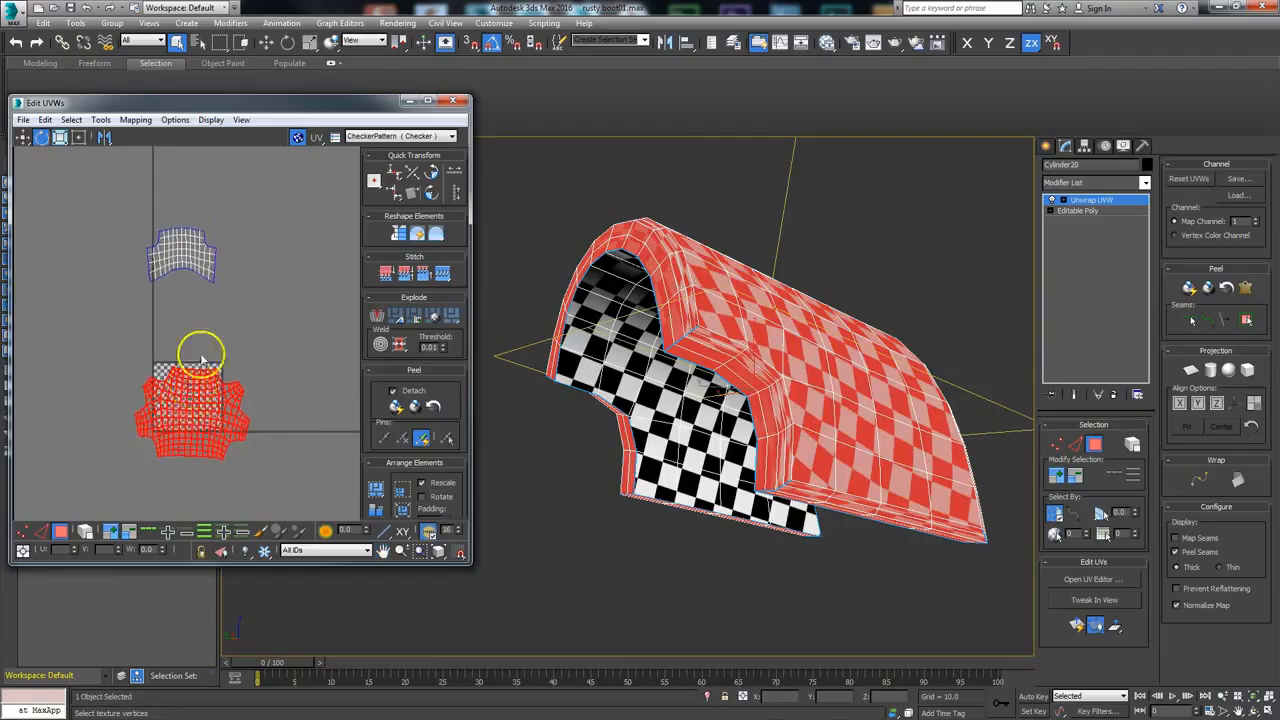
# - Select both UV pieces and pack them into the checker tile with rescaling enabled
pyautogui.click(200, 349)
pyautogui.hotkey('ctrl', 'a')
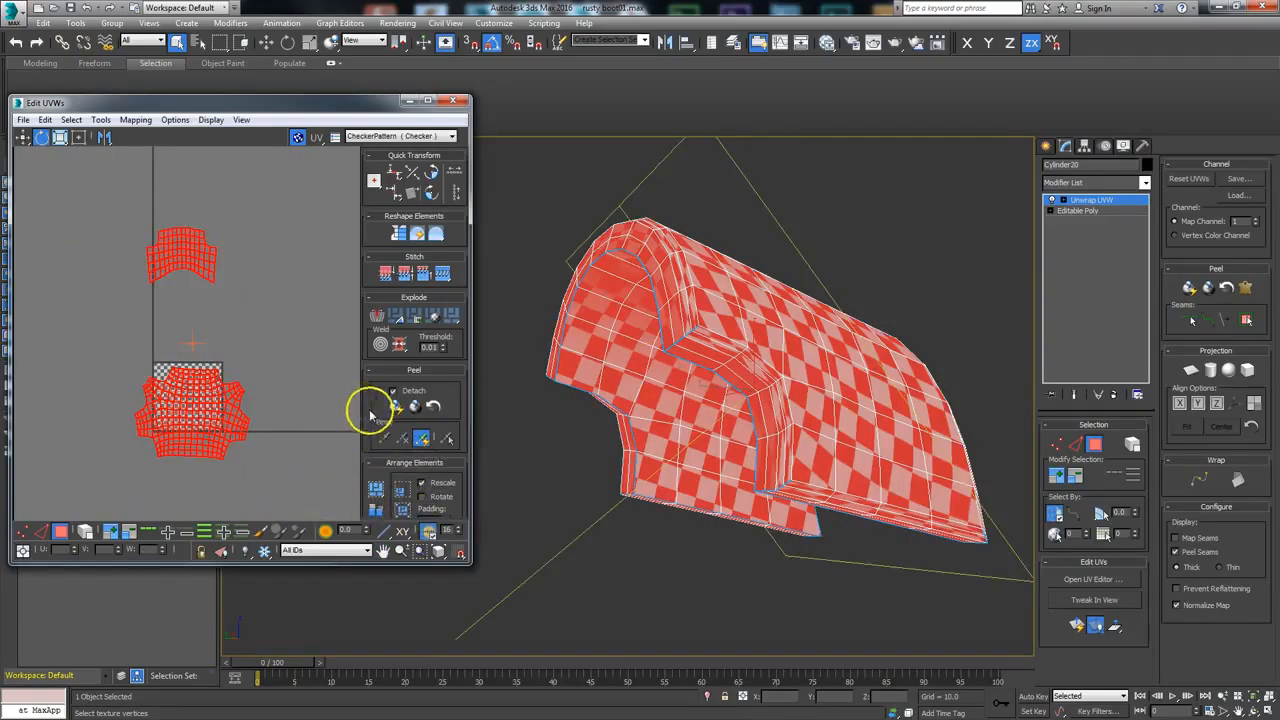
pyautogui.click(401, 509)
pyautogui.moveTo(297, 108); pyautogui.dragTo(433, 111)
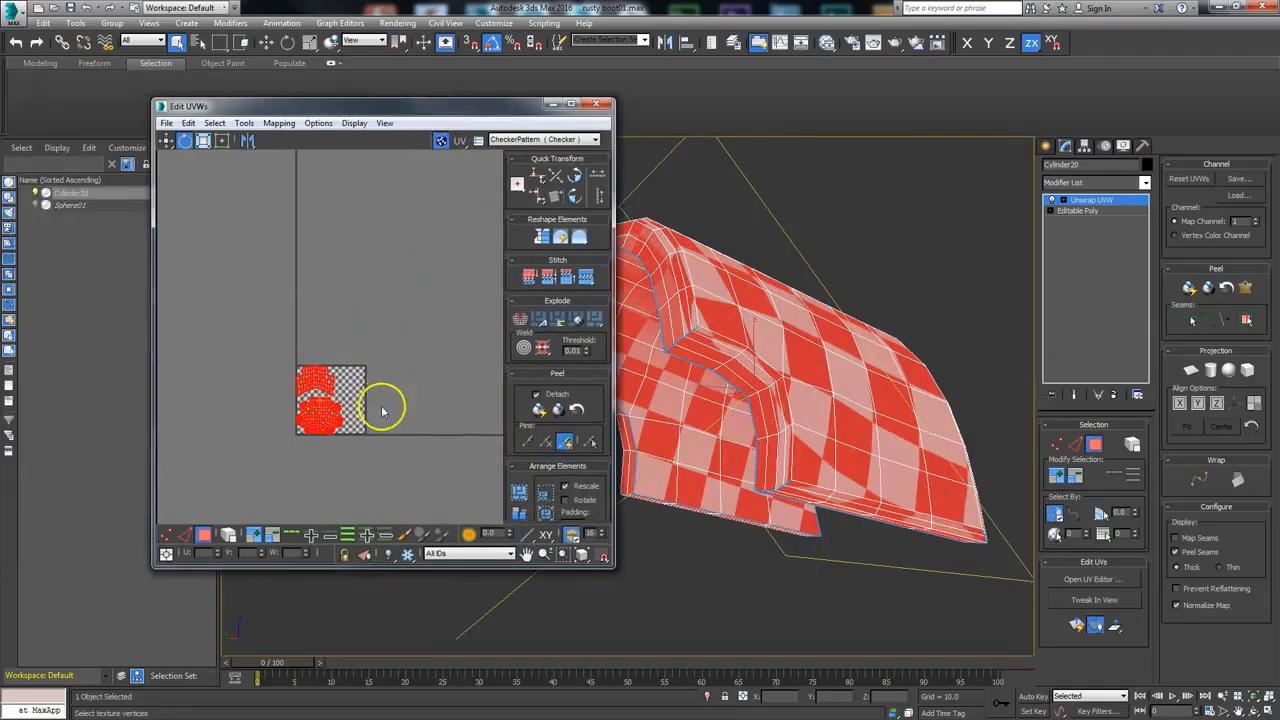
# - Set the checker map's tiling to 30 in both U and V in the Slate Material Editor
pyautogui.click(827, 42)
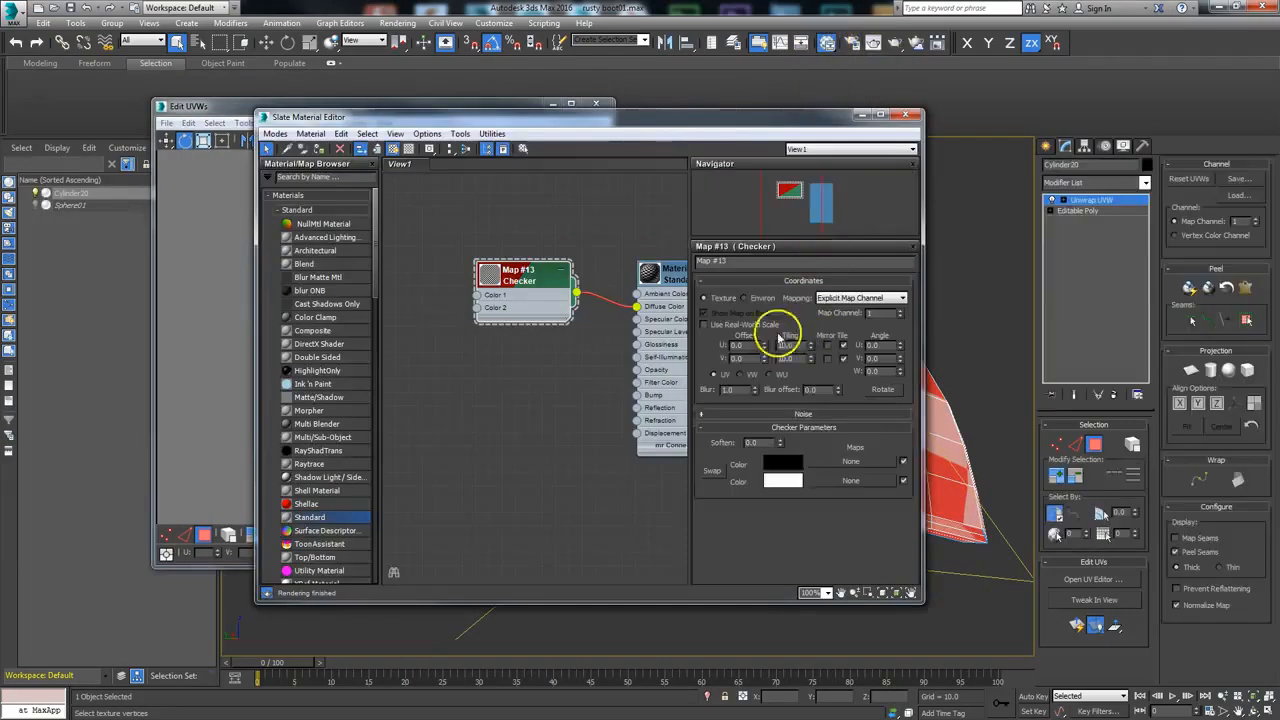
pyautogui.doubleClick(788, 358)
pyautogui.press('Return')
pyautogui.write('30')
pyautogui.press('Return')
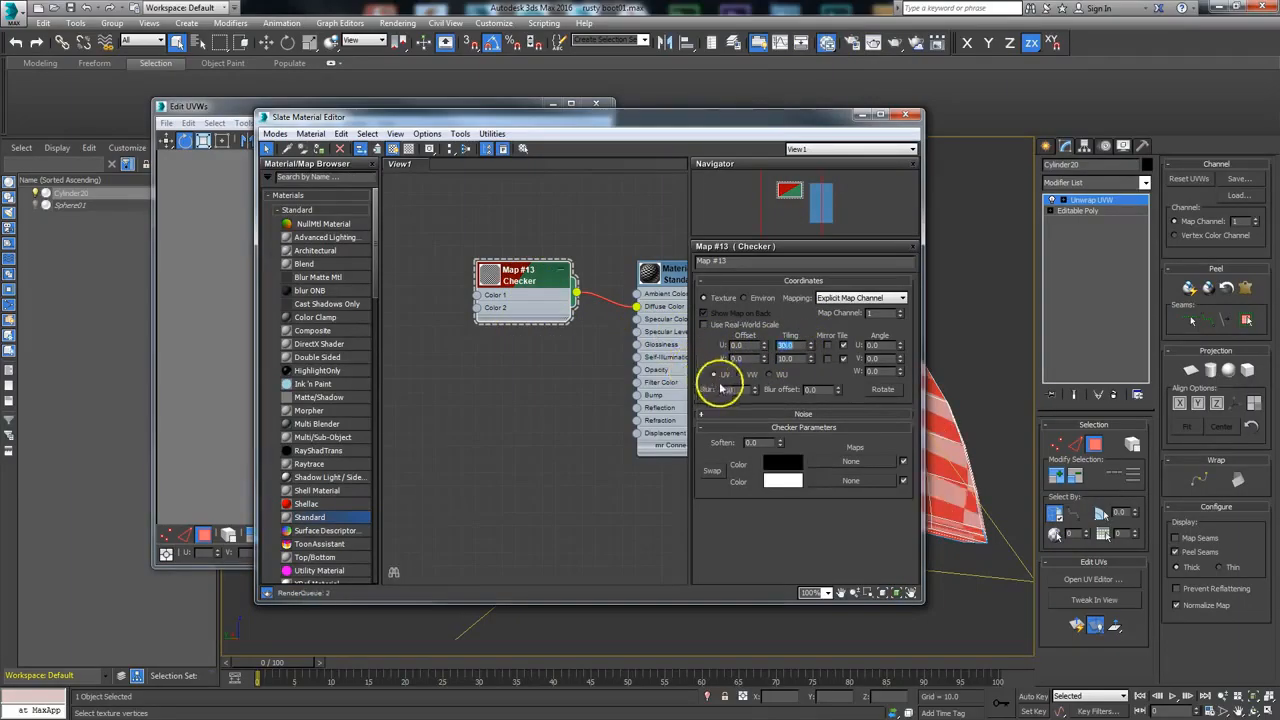
pyautogui.doubleClick(781, 359)
pyautogui.write('30')
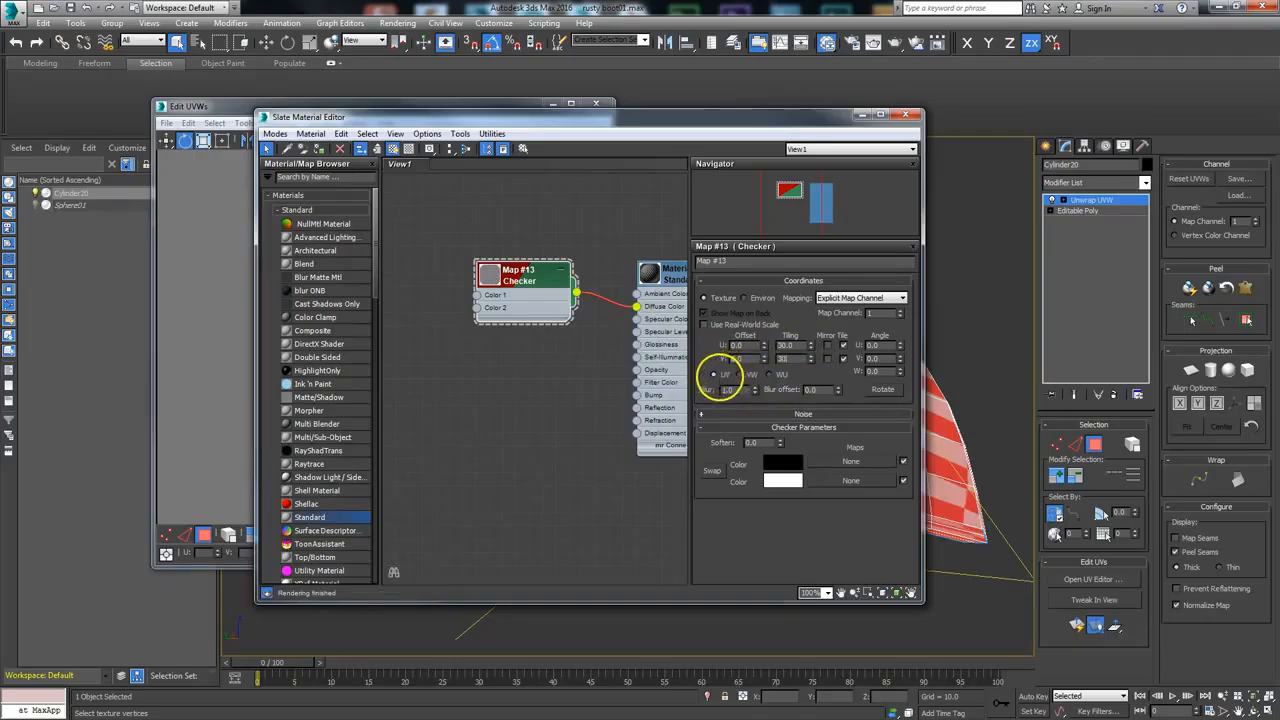
pyautogui.write('1')
pyautogui.press('Return')
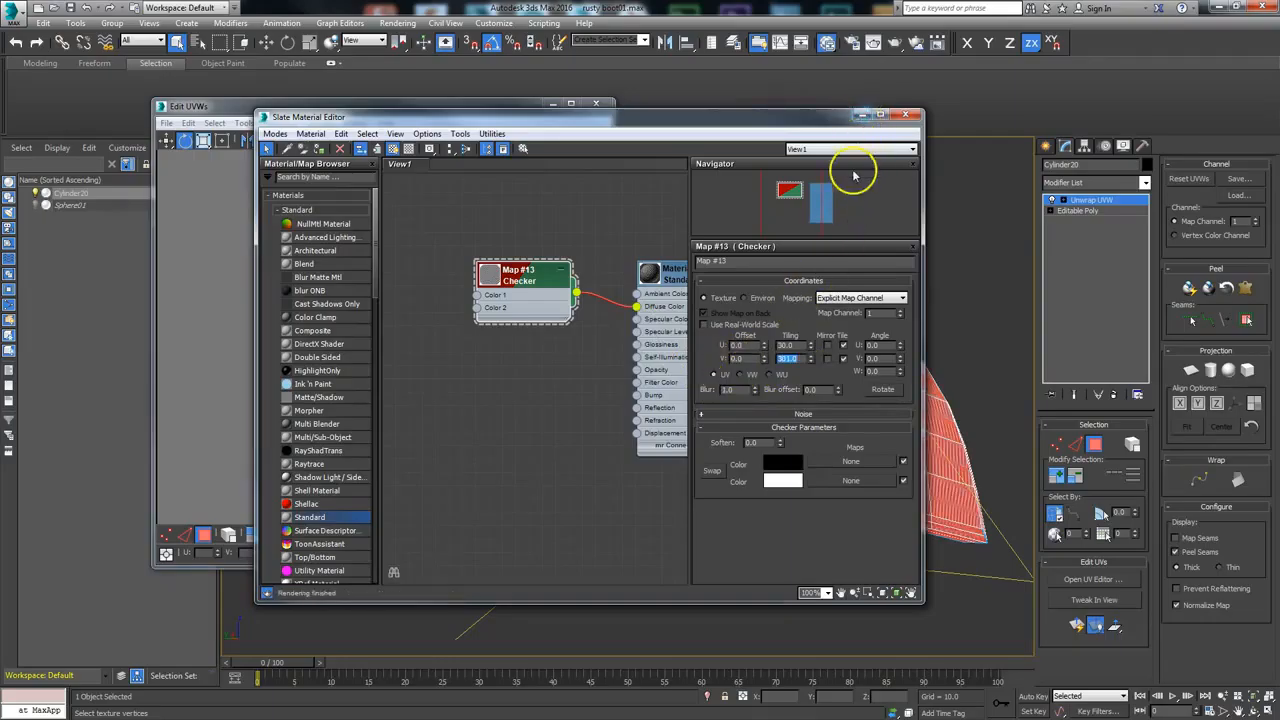
pyautogui.click(905, 114)
# - Select the whole outer-shell UV piece as an element and check its checker pattern on the model
pyautogui.click(346, 446)
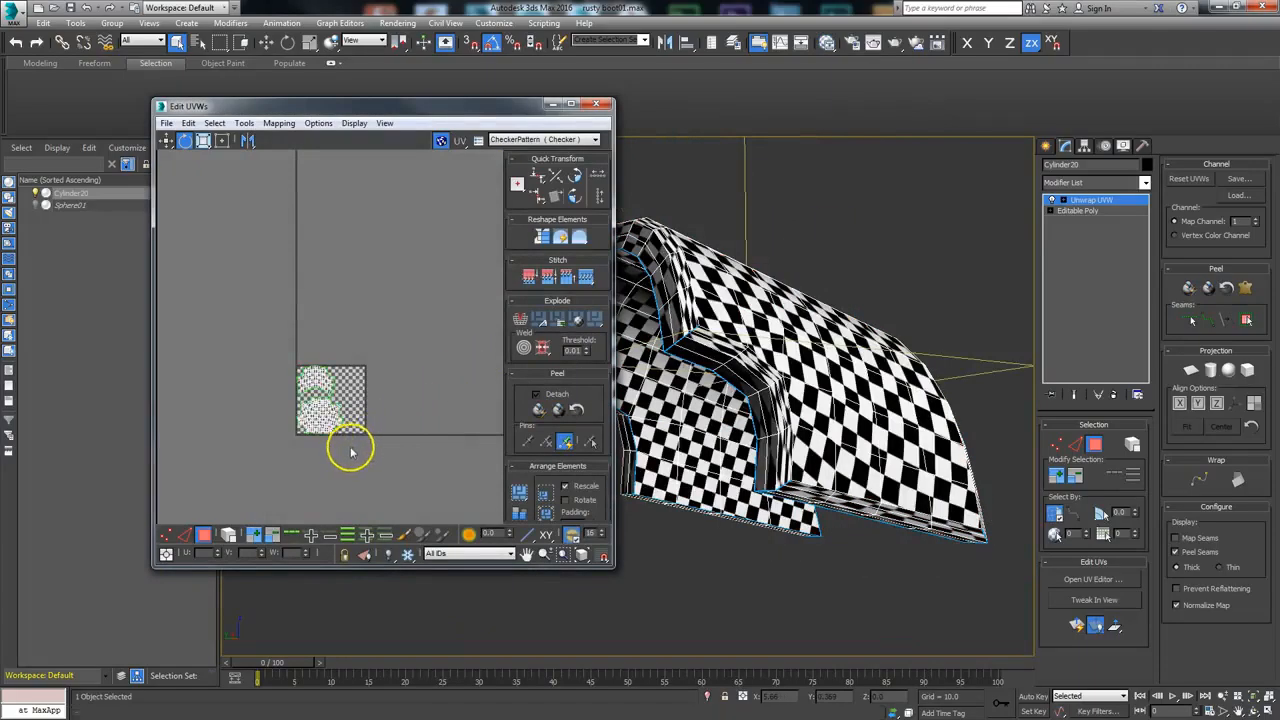
pyautogui.scroll(5, 306, 449)
pyautogui.moveTo(398, 356); pyautogui.dragTo(314, 380, button='middle')
pyautogui.click(306, 386)
pyautogui.click(229, 535)
pyautogui.click(300, 354)
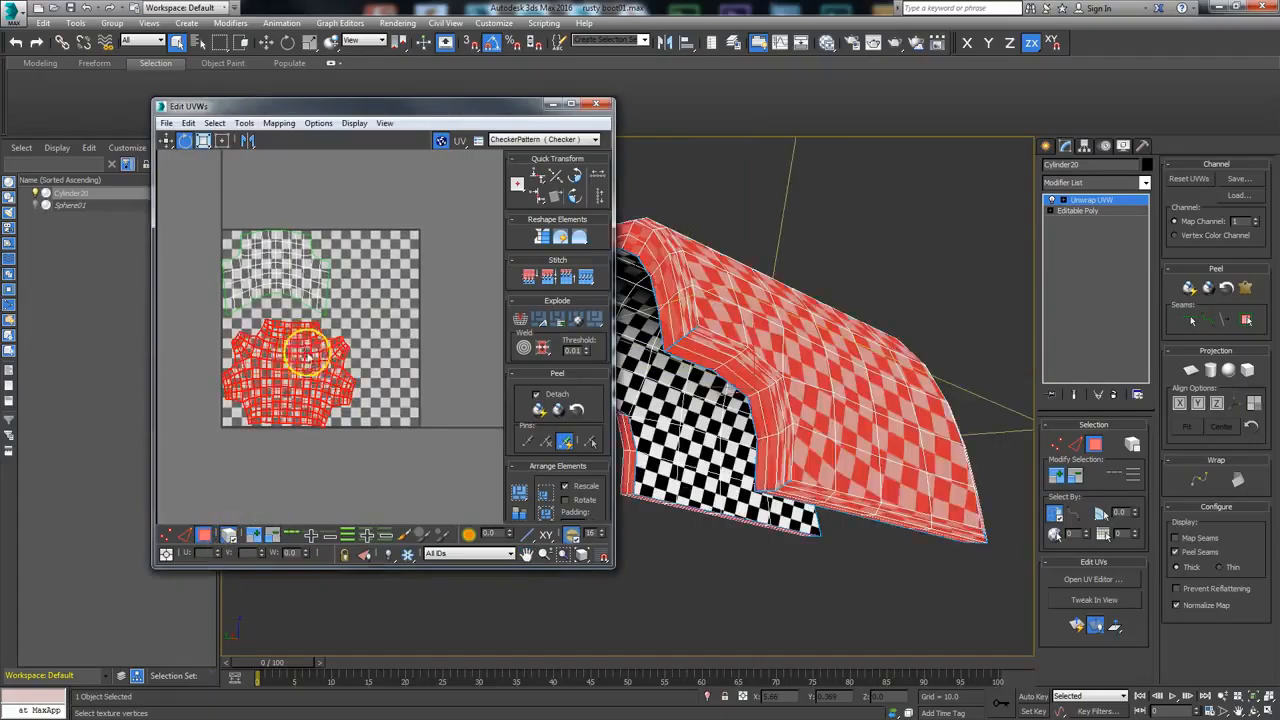
pyautogui.moveTo(777, 366)
pyautogui.keyDown('alt'); pyautogui.mouseDown(button='middle')
pyautogui.moveTo(778, 400)
pyautogui.moveTo(697, 434)
pyautogui.moveTo(757, 383)
pyautogui.moveTo(763, 400)
pyautogui.moveTo(726, 414)
pyautogui.moveTo(858, 462)
pyautogui.mouseUp(button='middle'); pyautogui.keyUp('alt')
pyautogui.keyDown('alt'); pyautogui.moveTo(760, 426); pyautogui.dragTo(800, 370, button='middle'); pyautogui.keyUp('alt')
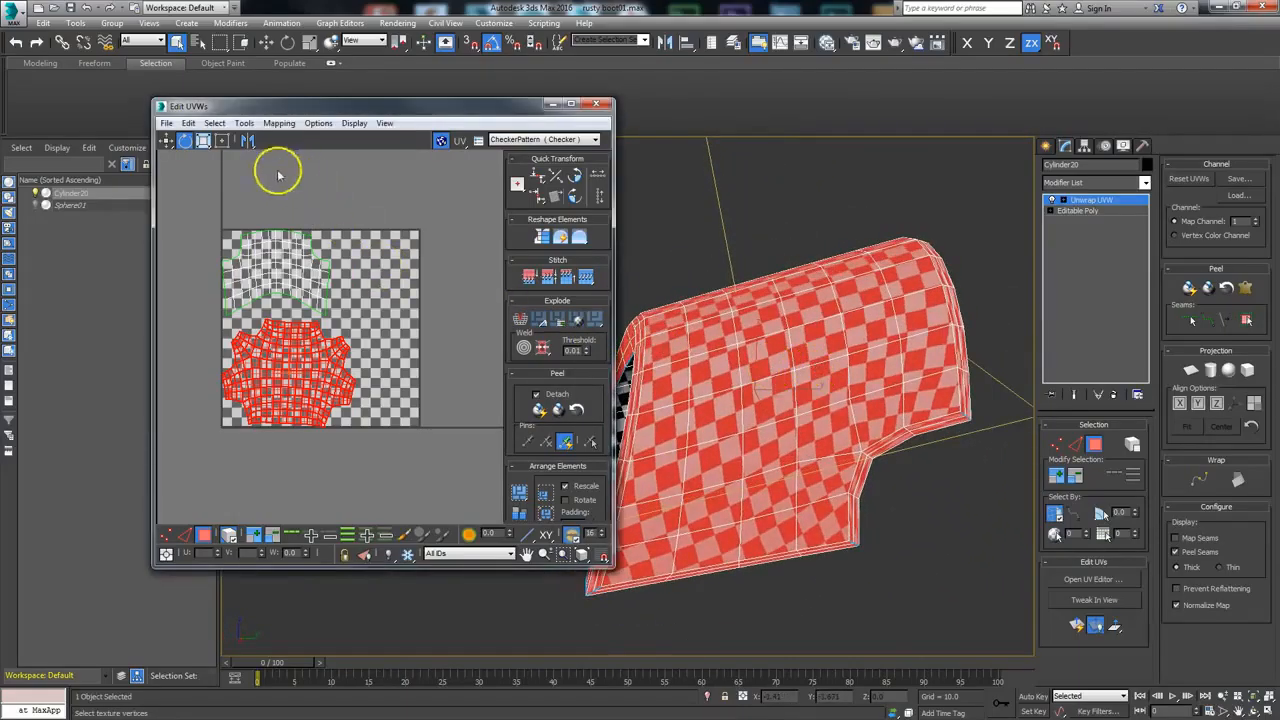
# - Relax the outer shell's UVs using Relax By Polygon Angles
pyautogui.click(244, 123)
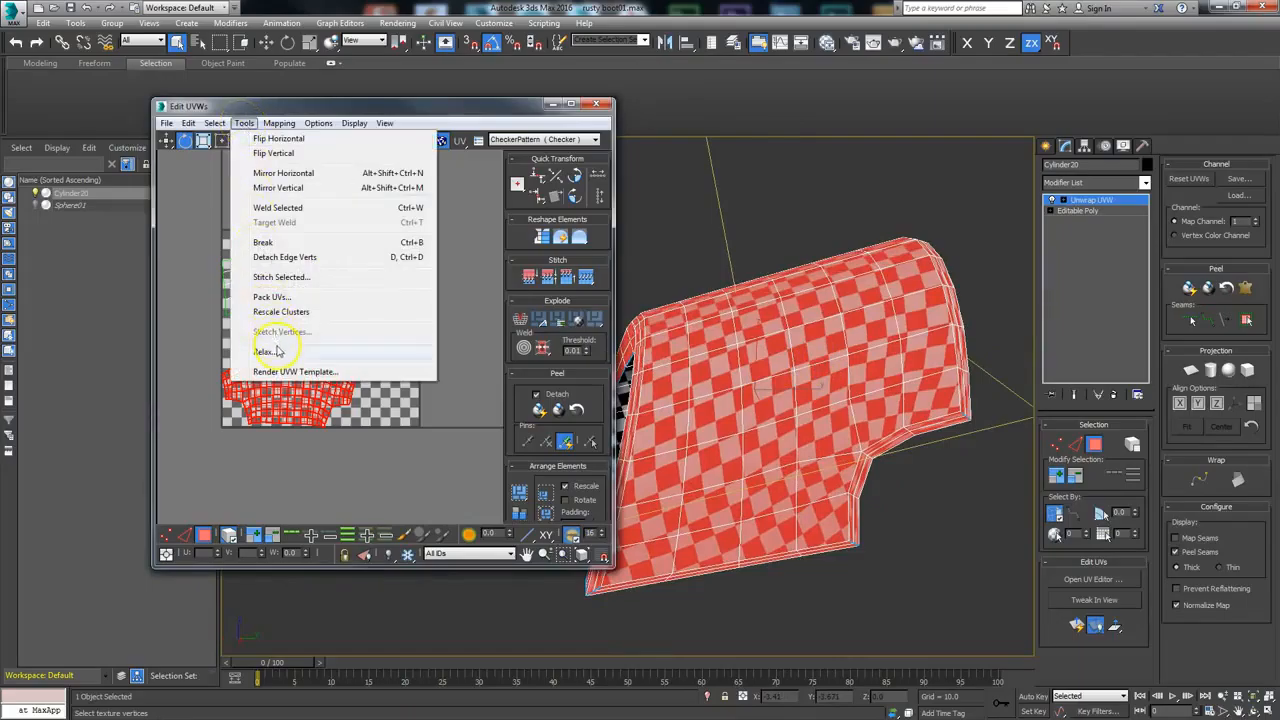
pyautogui.click(278, 352)
pyautogui.moveTo(266, 158); pyautogui.dragTo(569, 163)
pyautogui.click(577, 185)
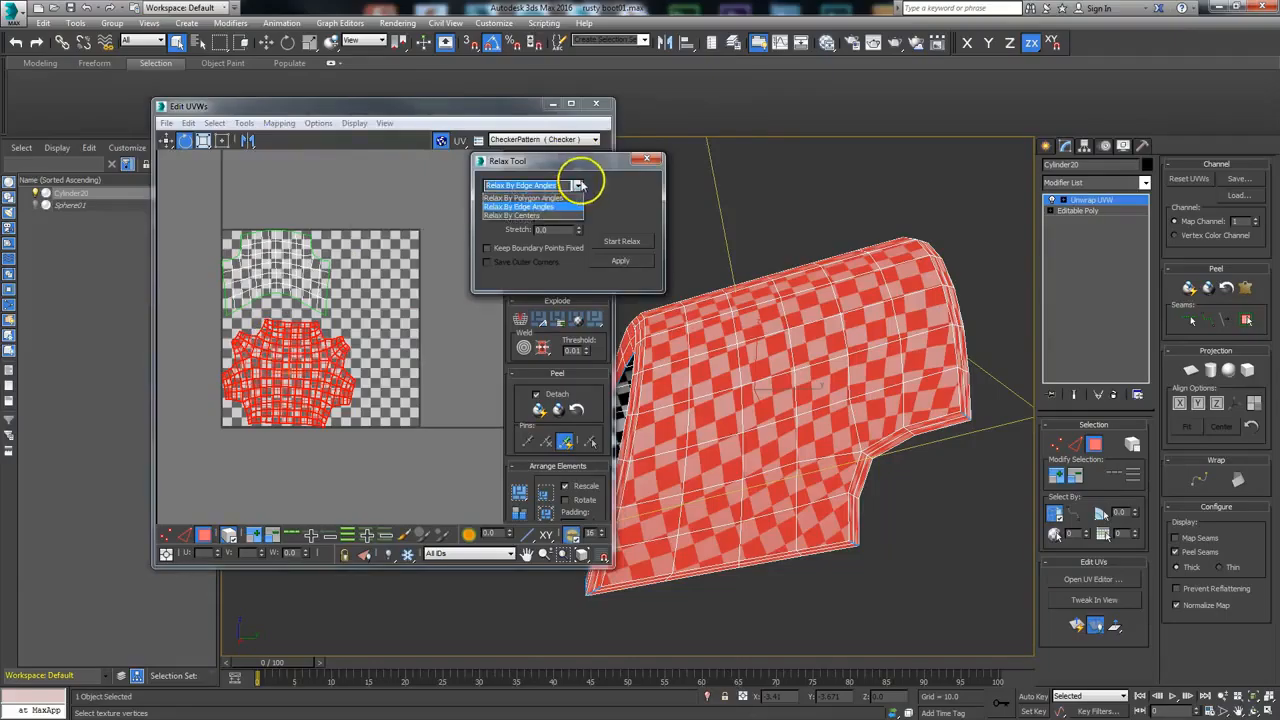
pyautogui.click(533, 198)
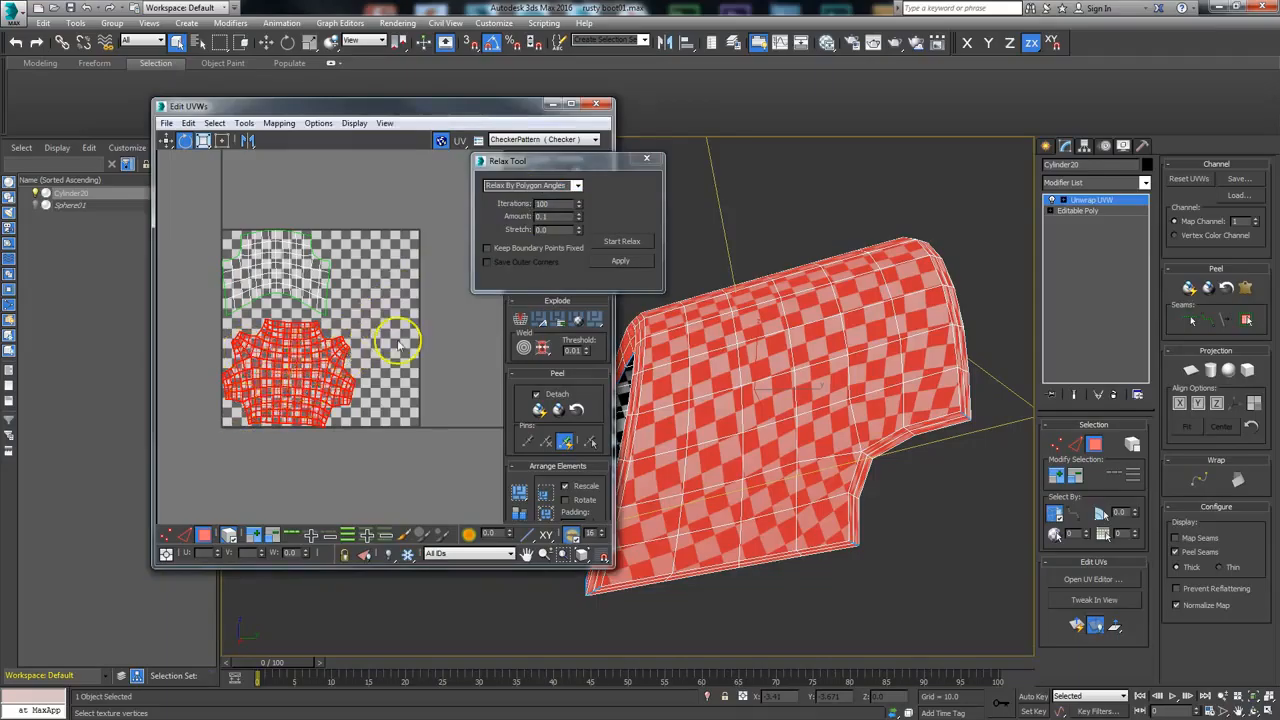
pyautogui.click(613, 245)
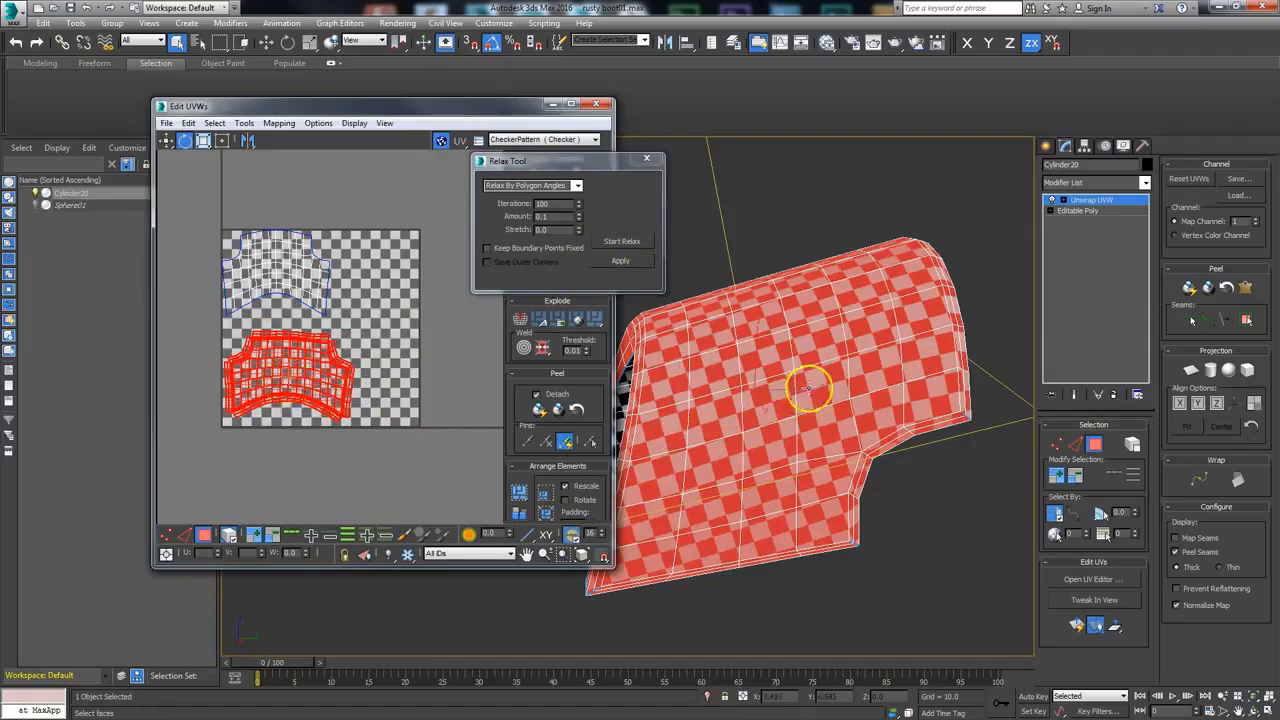
# - Select the inner surface's UV piece and relax it with the polygon angles method
pyautogui.click(1250, 698)
pyautogui.moveTo(843, 371); pyautogui.dragTo(700, 392)
pyautogui.rightClick(333, 340)
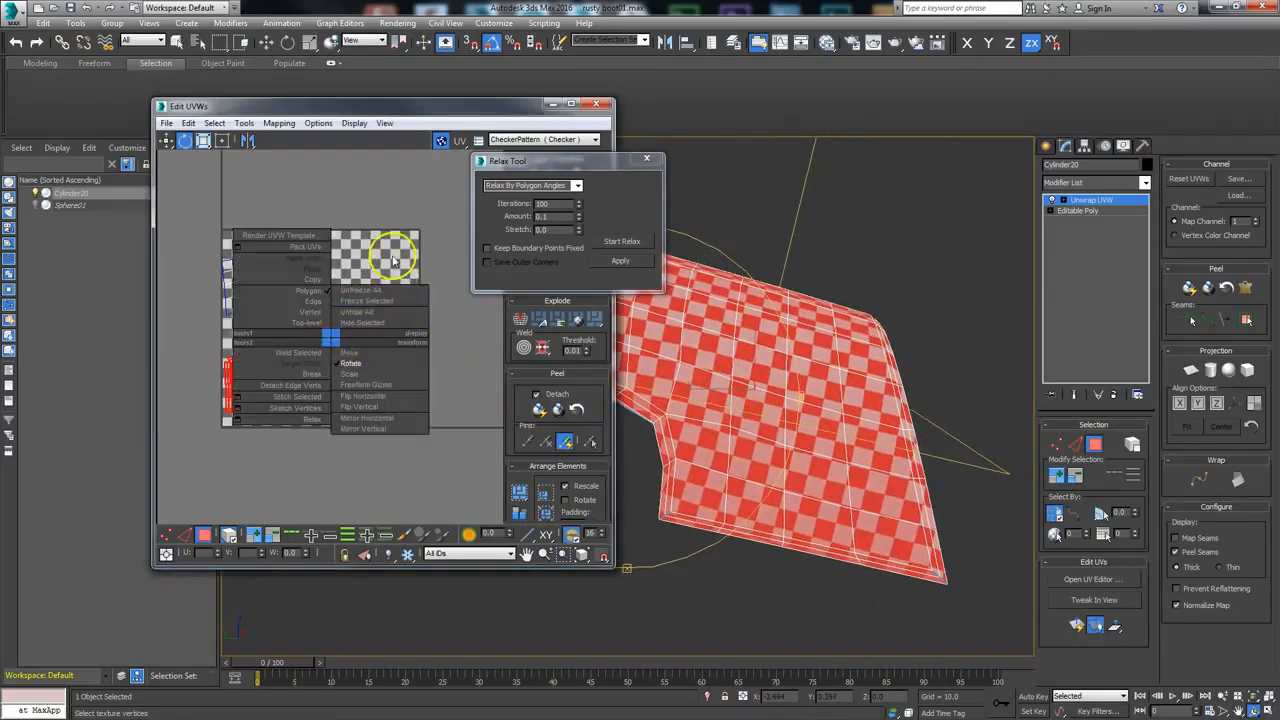
pyautogui.click(358, 271)
pyautogui.click(315, 268)
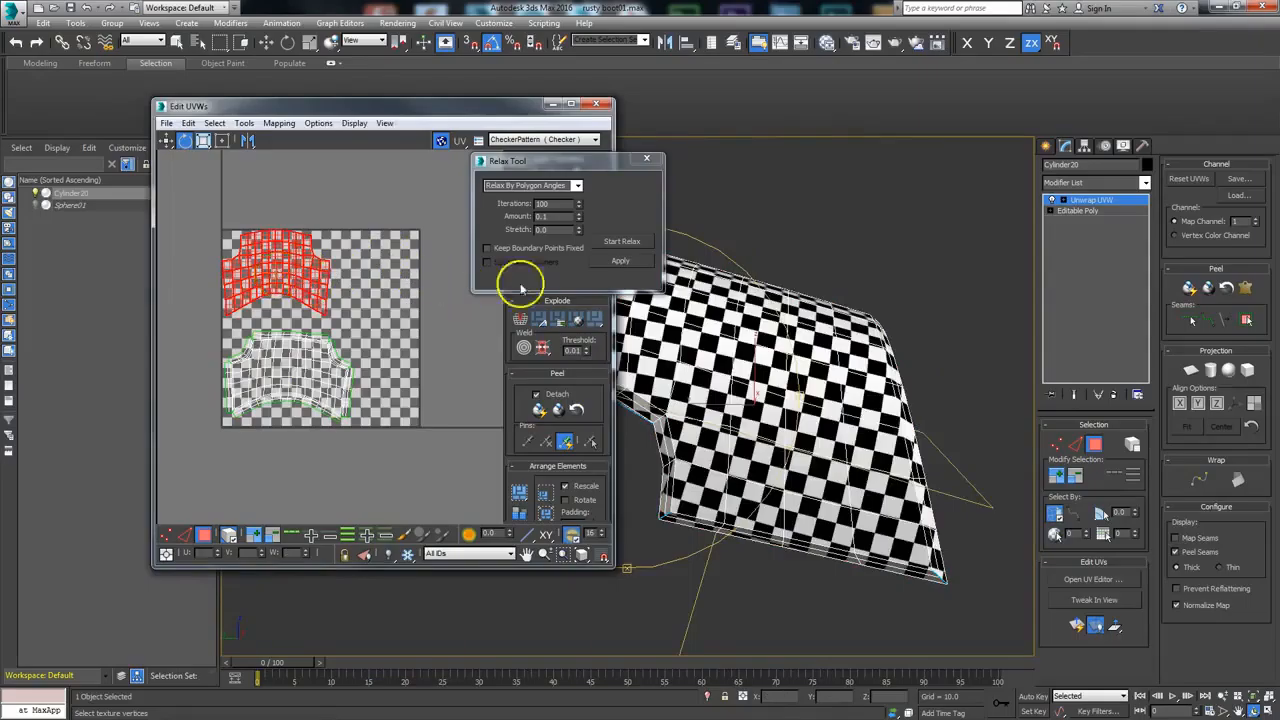
pyautogui.click(612, 243)
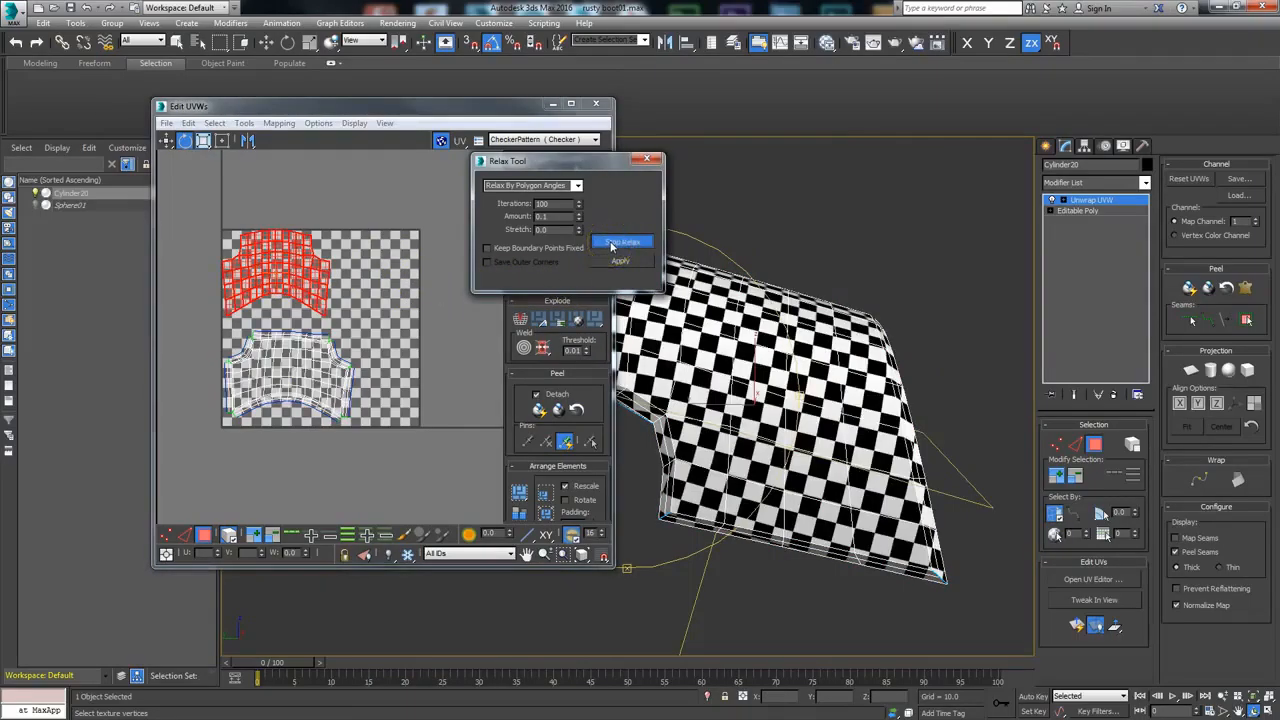
# - Close the Relax Tool, deselect the UVs, and close the UV editor
pyautogui.click(648, 159)
pyautogui.keyDown('alt'); pyautogui.moveTo(677, 434); pyautogui.dragTo(718, 410, button='middle'); pyautogui.keyUp('alt')
pyautogui.click(376, 377)
pyautogui.click(596, 104)
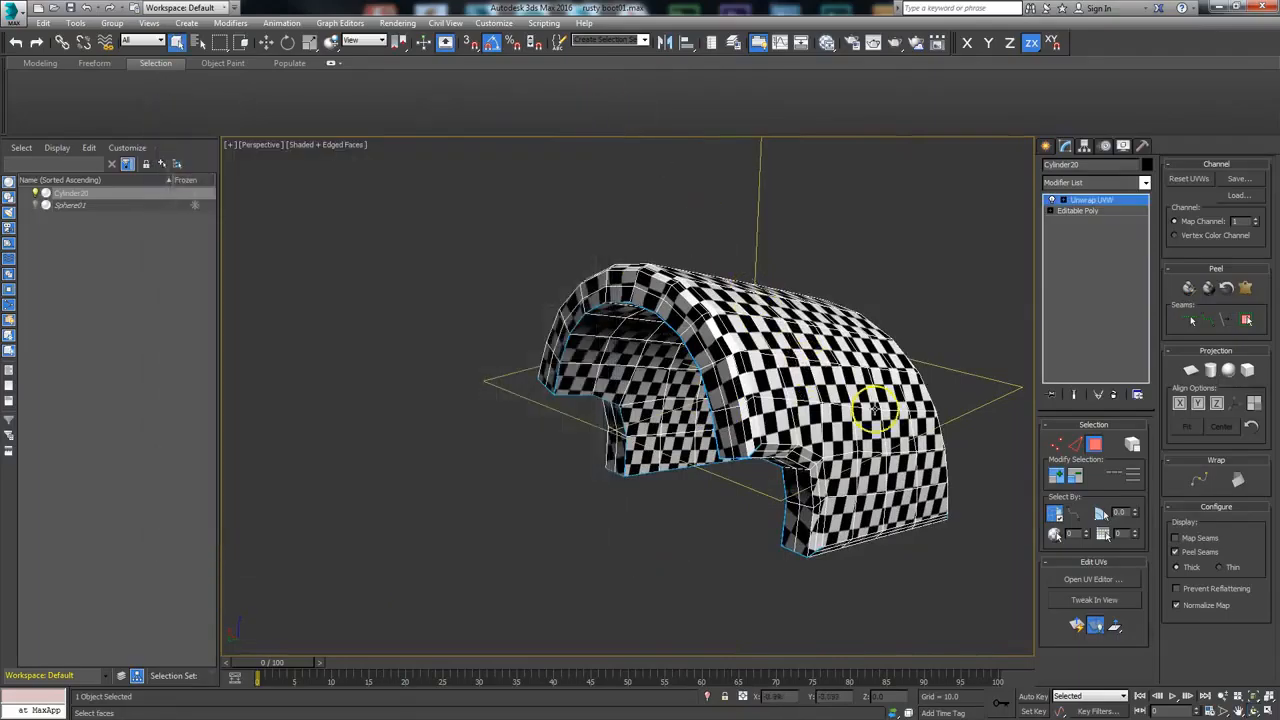
# - Leave polygon selection and hide the model's edge lines to inspect the checker pattern from another side
pyautogui.click(1095, 444)
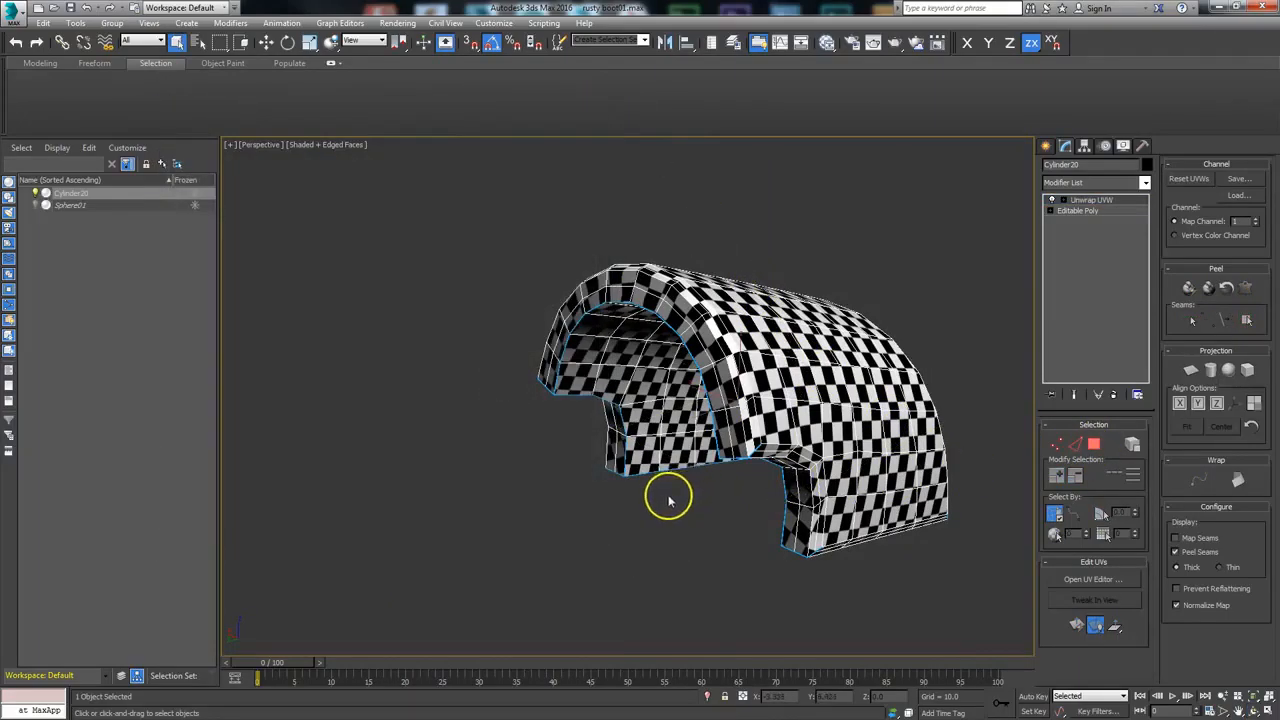
pyautogui.press('F4')
pyautogui.click(1253, 711)
pyautogui.moveTo(793, 462); pyautogui.dragTo(478, 448)
pyautogui.moveTo(674, 430); pyautogui.dragTo(534, 391, button='middle')
pyautogui.rightClick(534, 391)
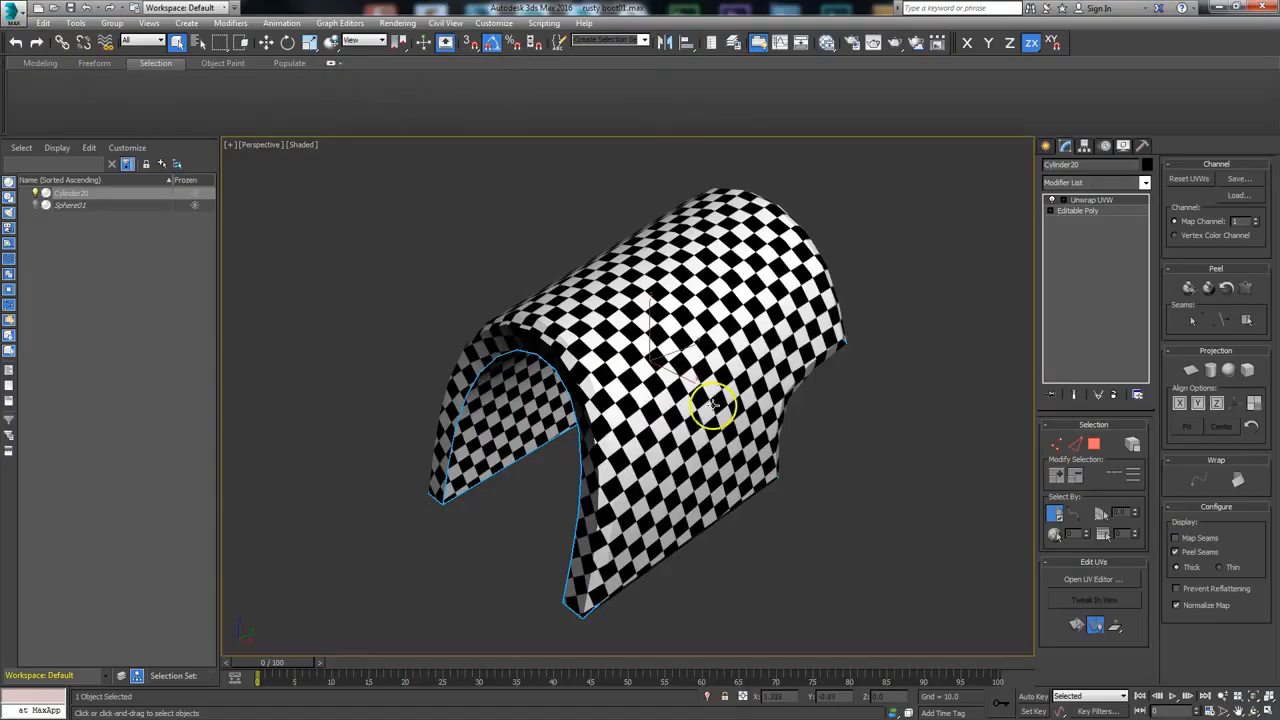
# - Send the unwrapped model to Mudbox
pyautogui.click(14, 18)
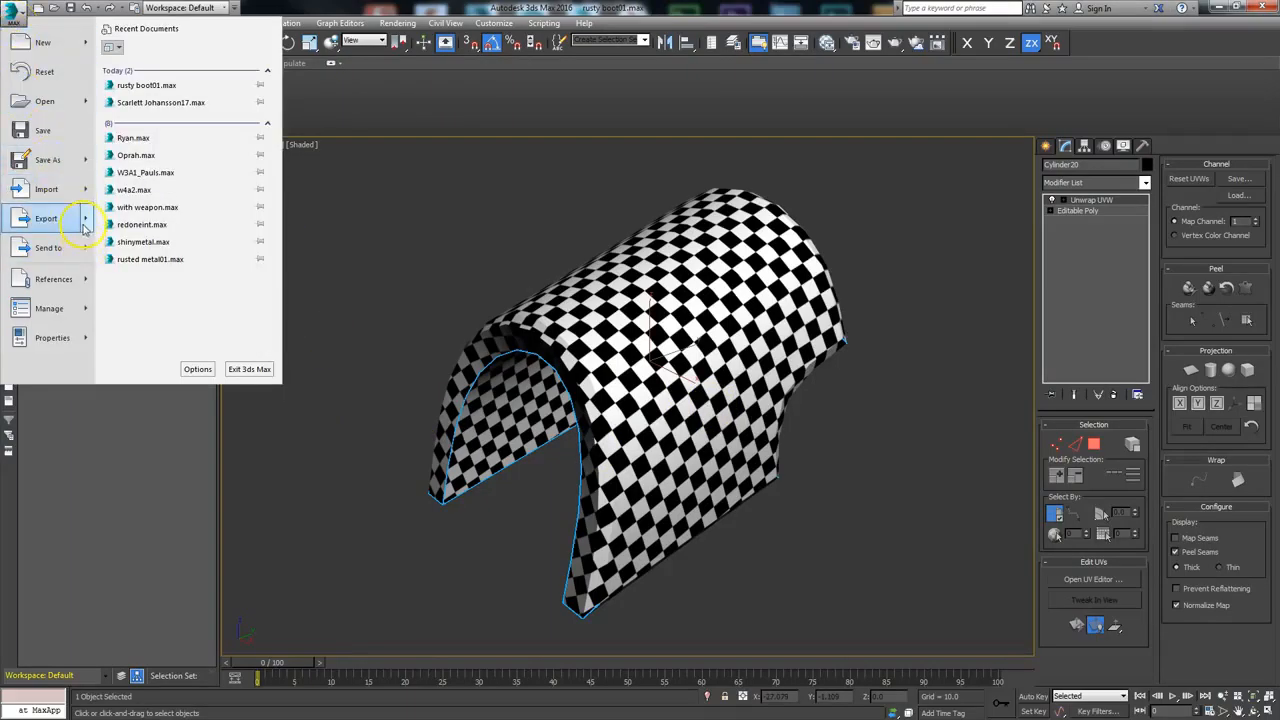
pyautogui.moveTo(87, 222)
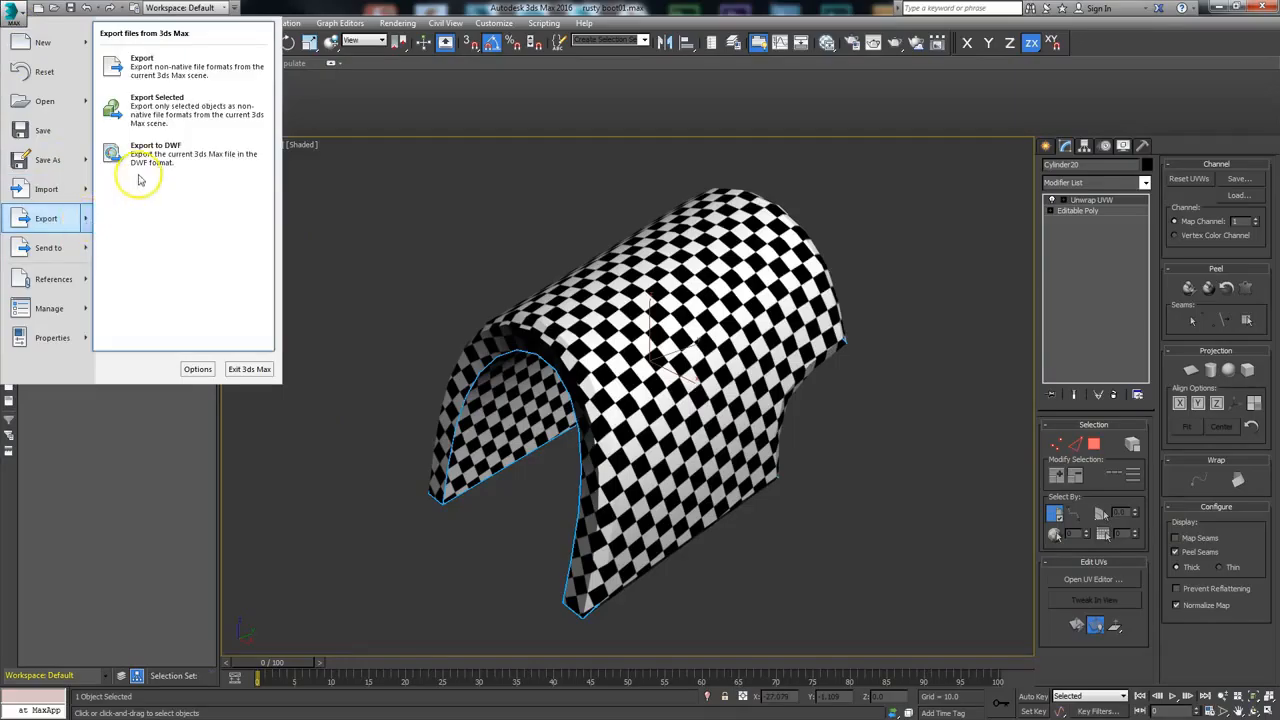
pyautogui.moveTo(62, 258)
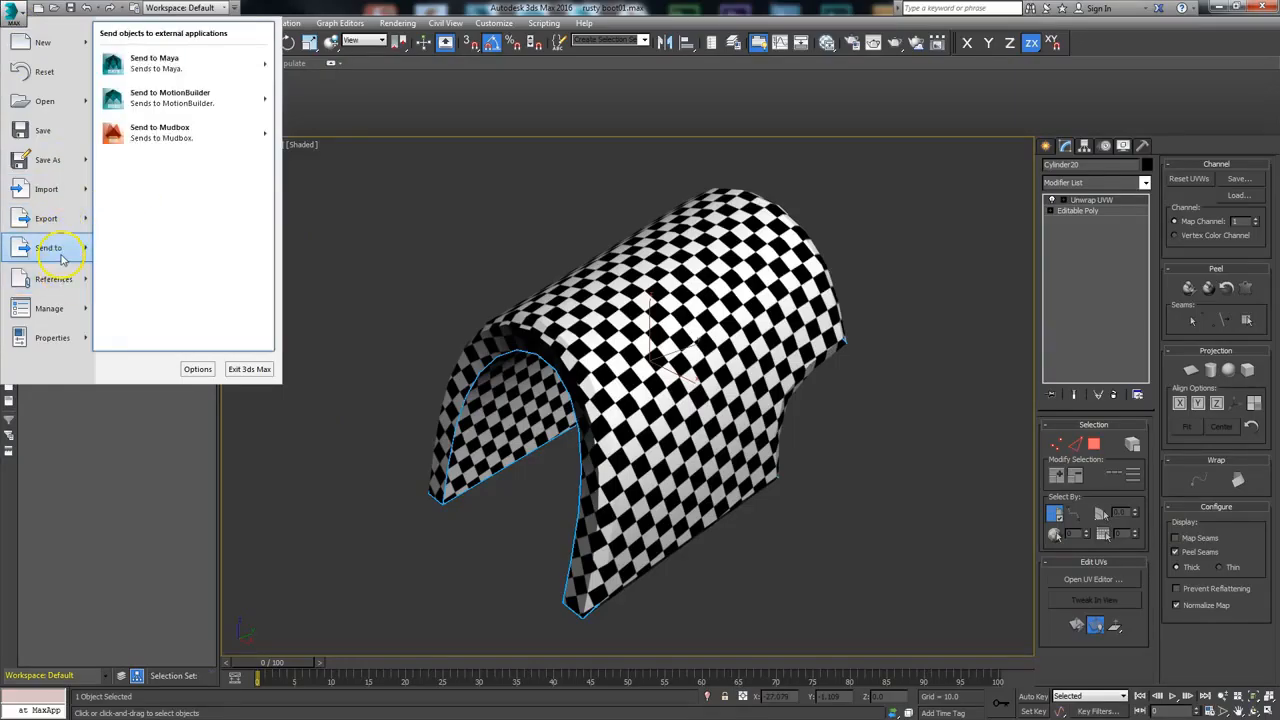
pyautogui.moveTo(158, 134)
pyautogui.click(316, 129)
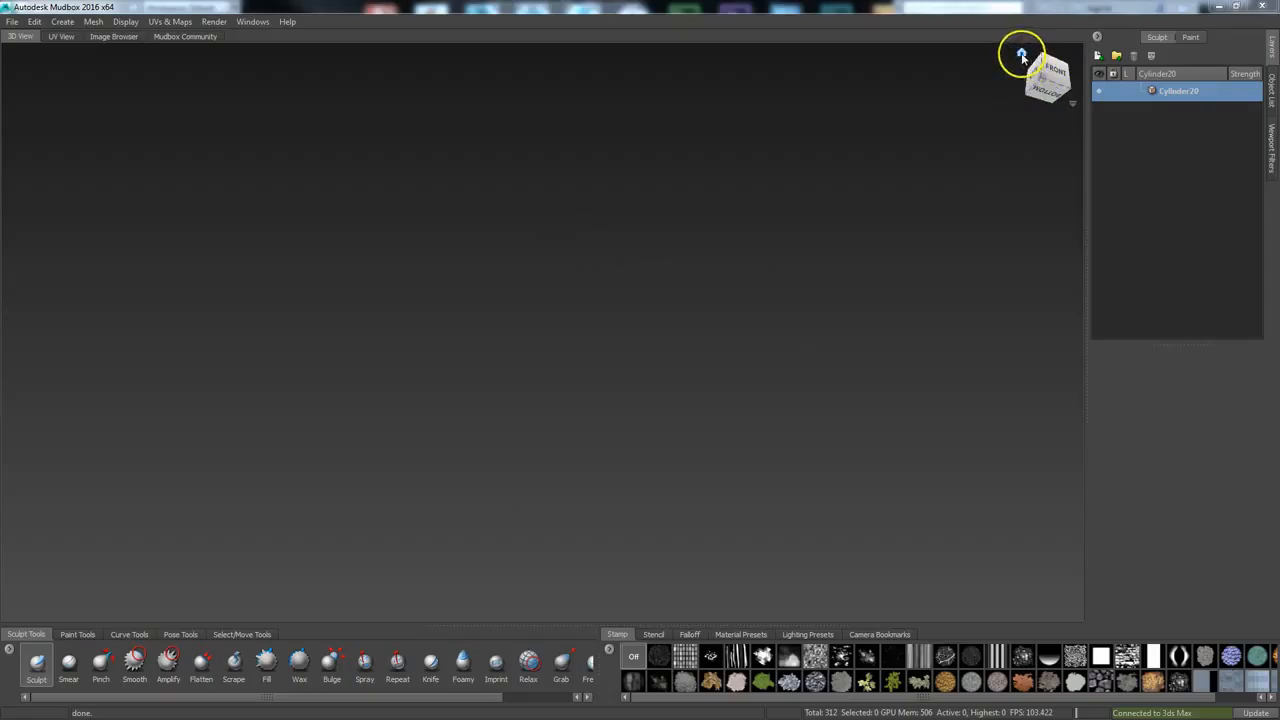
# - Bring the model into view in Mudbox with its wireframe displayed and examine its imported UV layout
pyautogui.click(1021, 55)
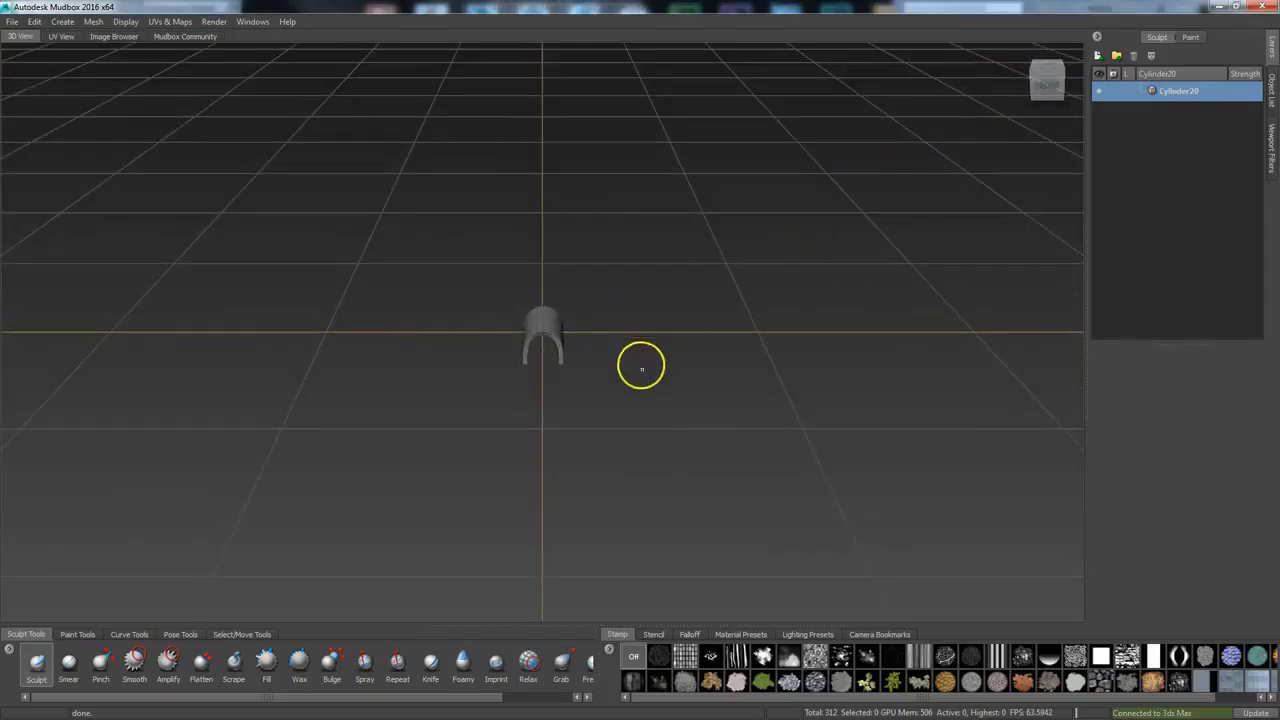
pyautogui.keyDown('alt'); pyautogui.moveTo(646, 400); pyautogui.dragTo(537, 431); pyautogui.keyUp('alt')
pyautogui.scroll(5, 539, 431)
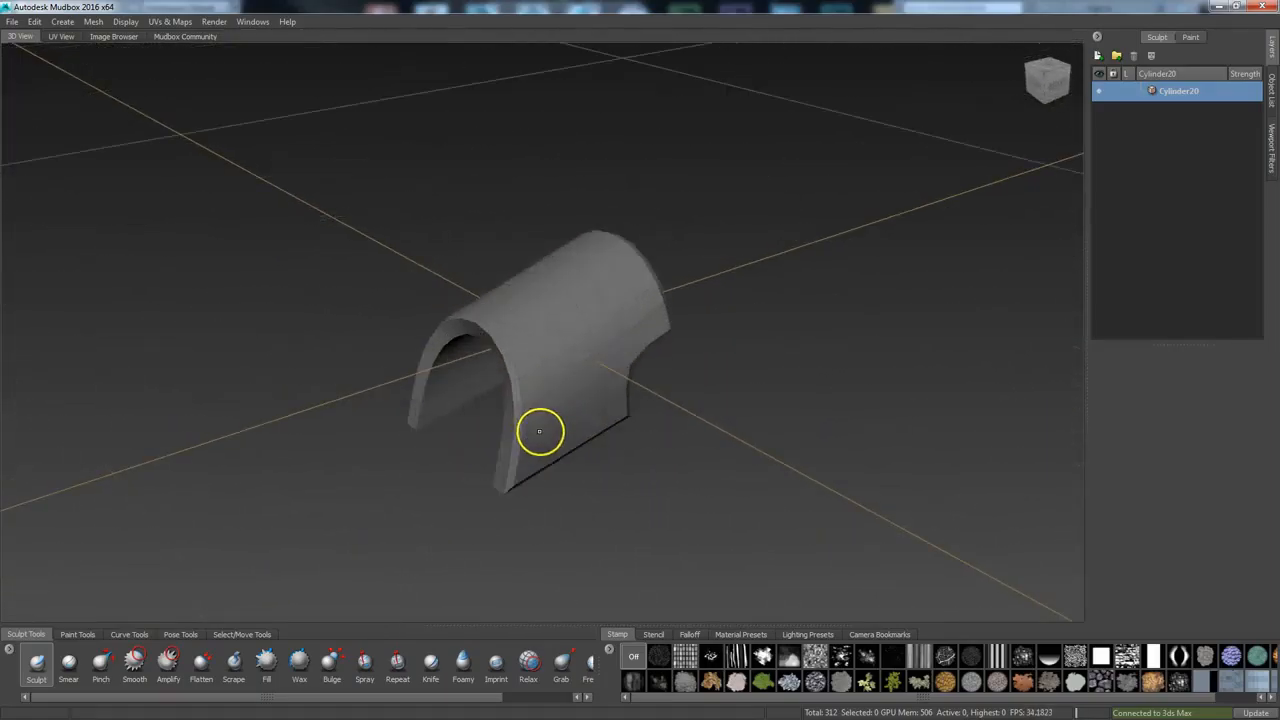
pyautogui.press('w')
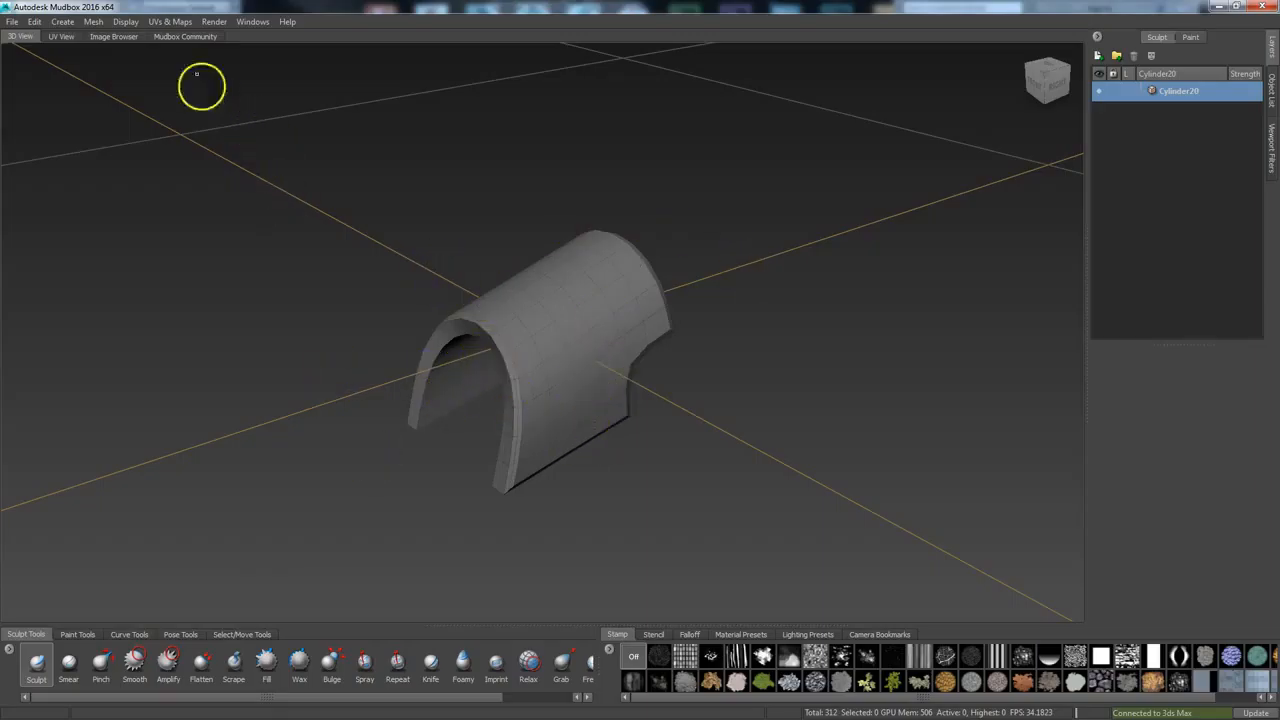
pyautogui.click(60, 37)
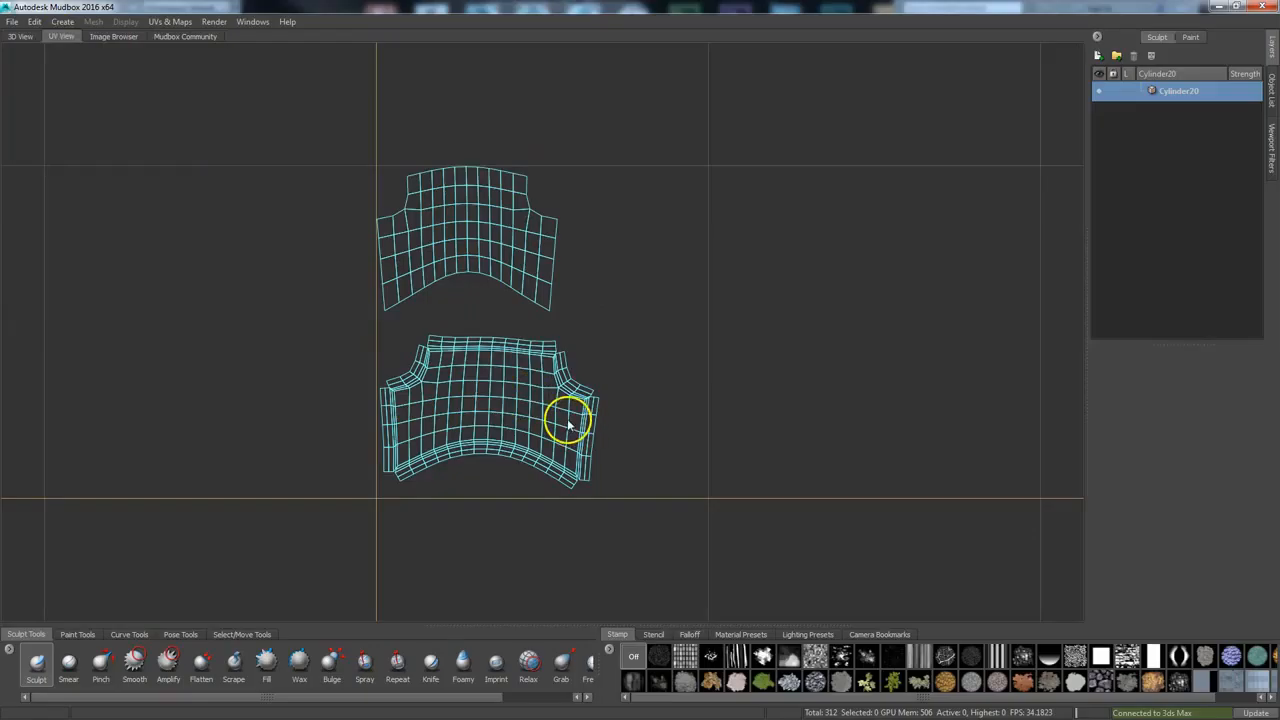
pyautogui.click(22, 37)
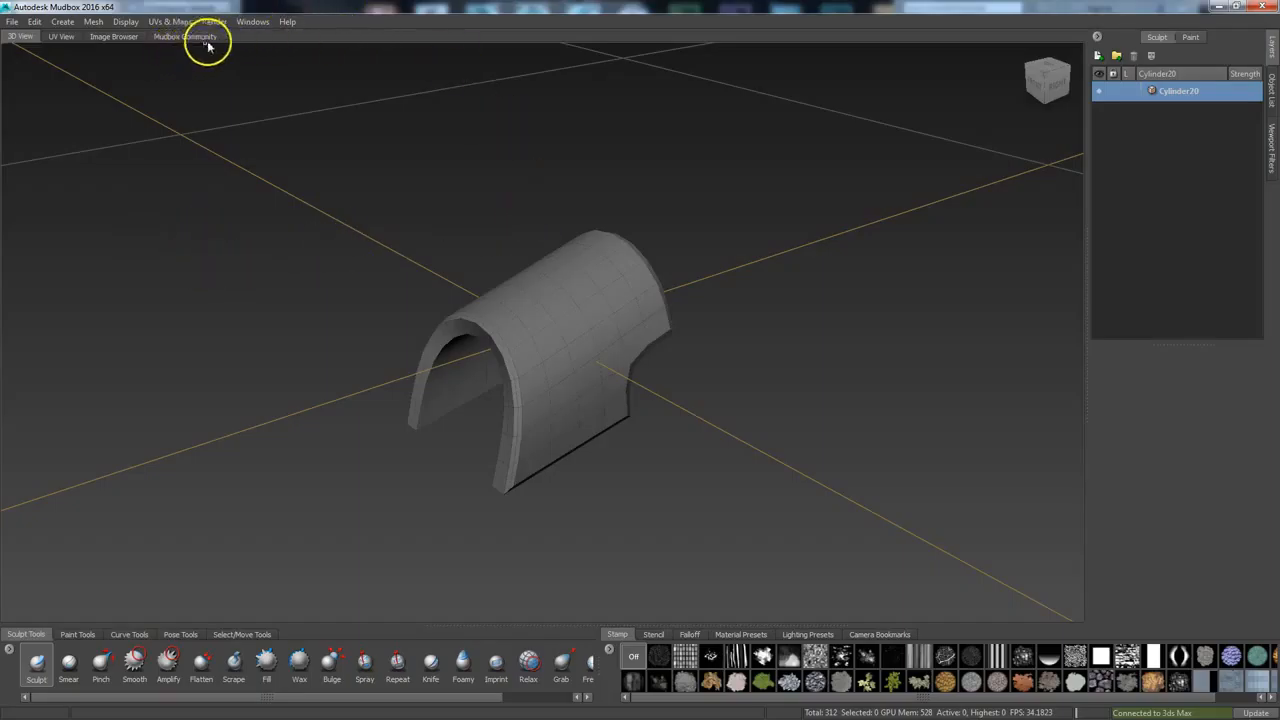
# - Create new UVs on one UV tile in Mudbox, replacing the model's existing UVs
pyautogui.click(176, 22)
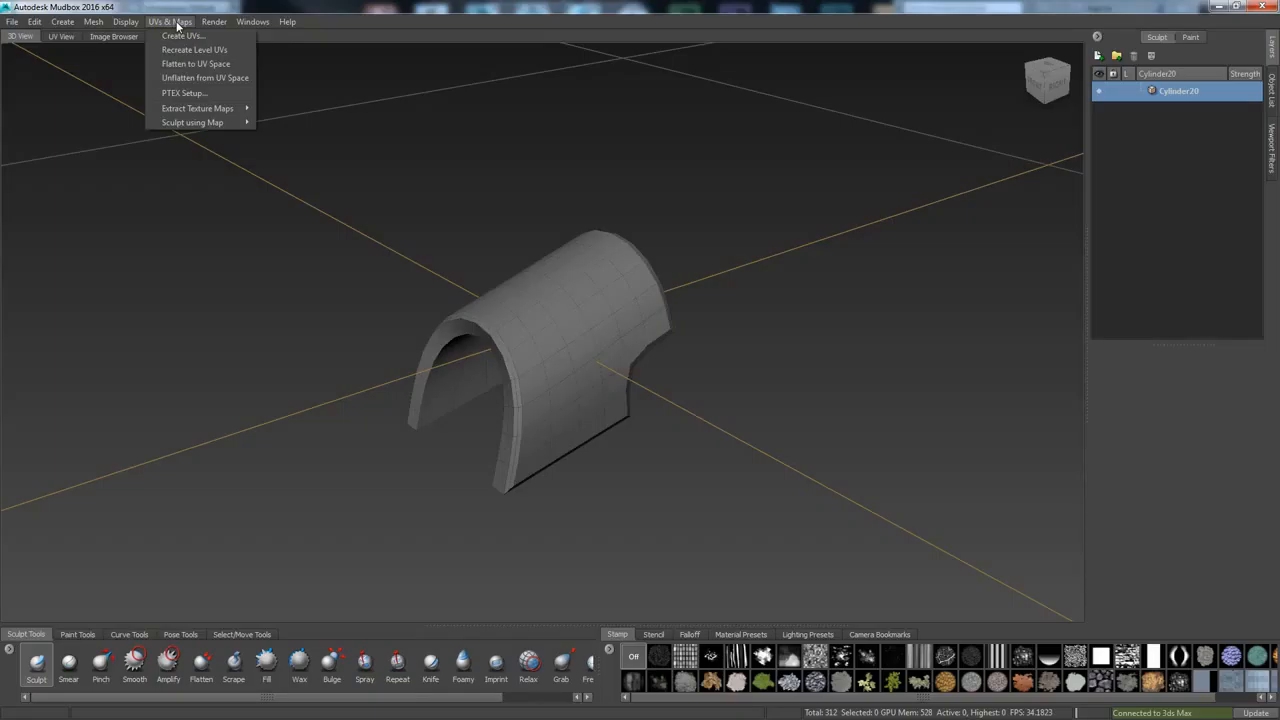
pyautogui.click(180, 35)
pyautogui.moveTo(560, 326); pyautogui.dragTo(725, 138)
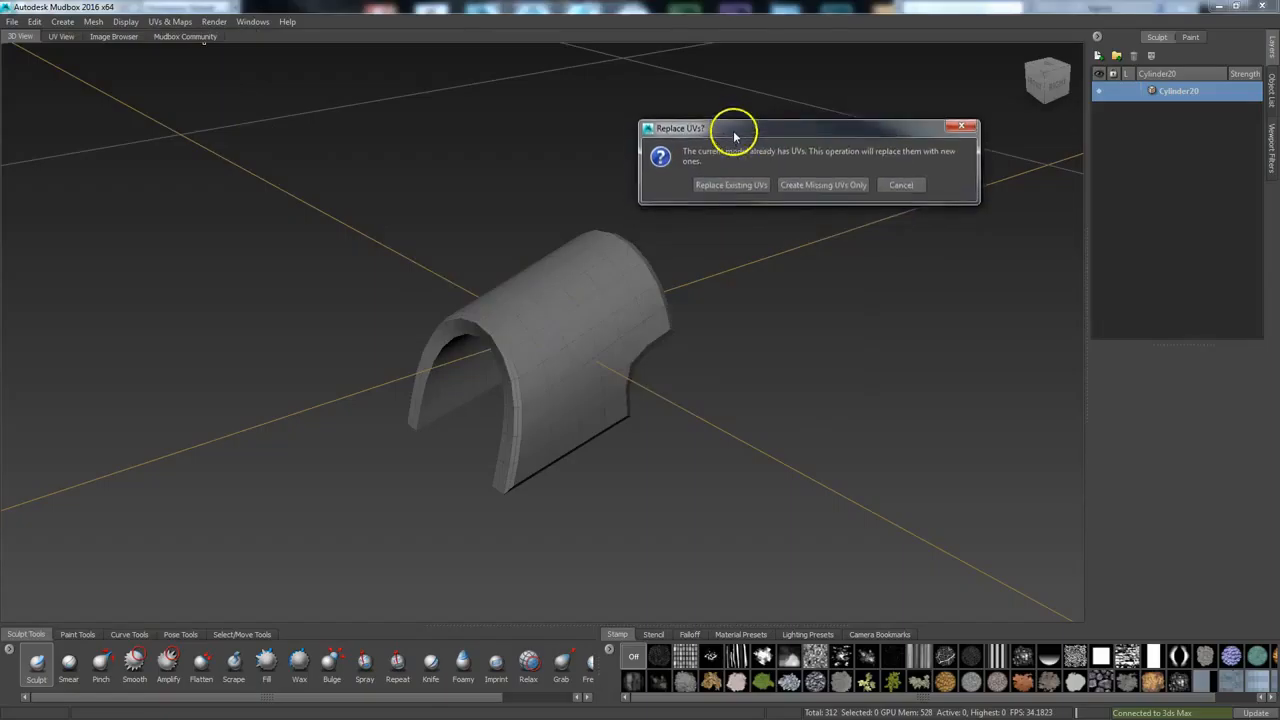
pyautogui.click(727, 199)
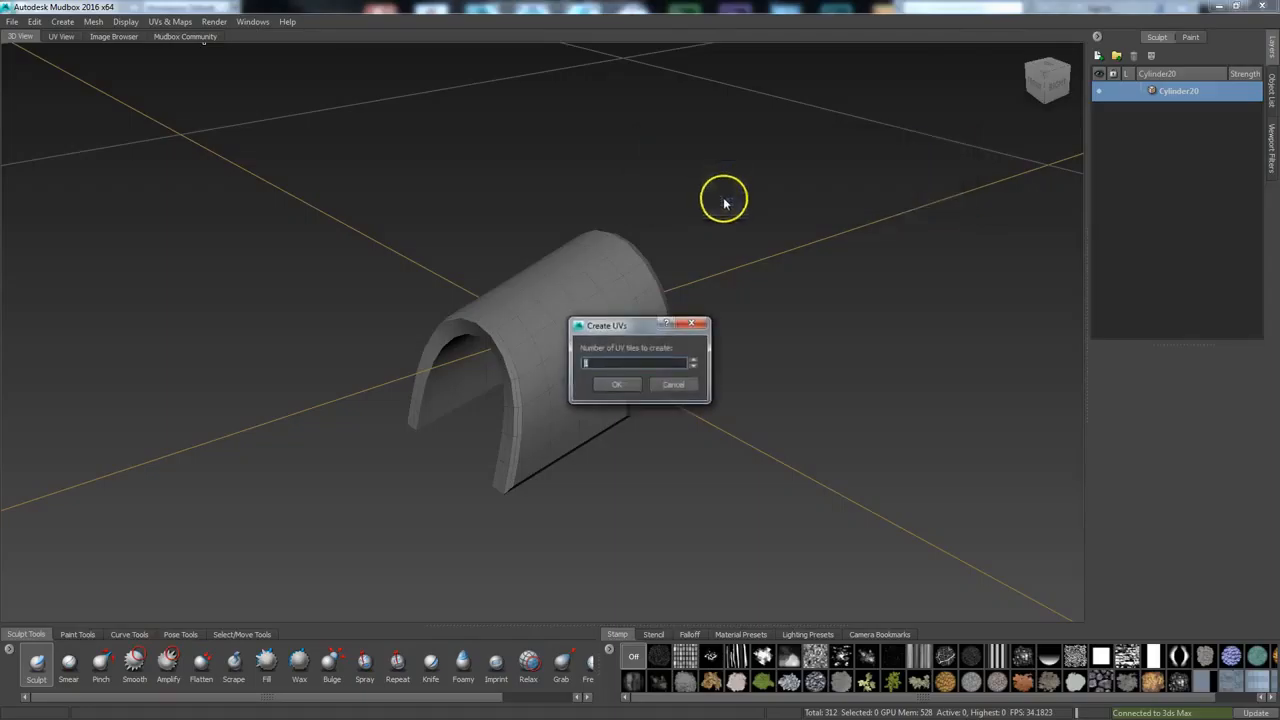
pyautogui.click(610, 381)
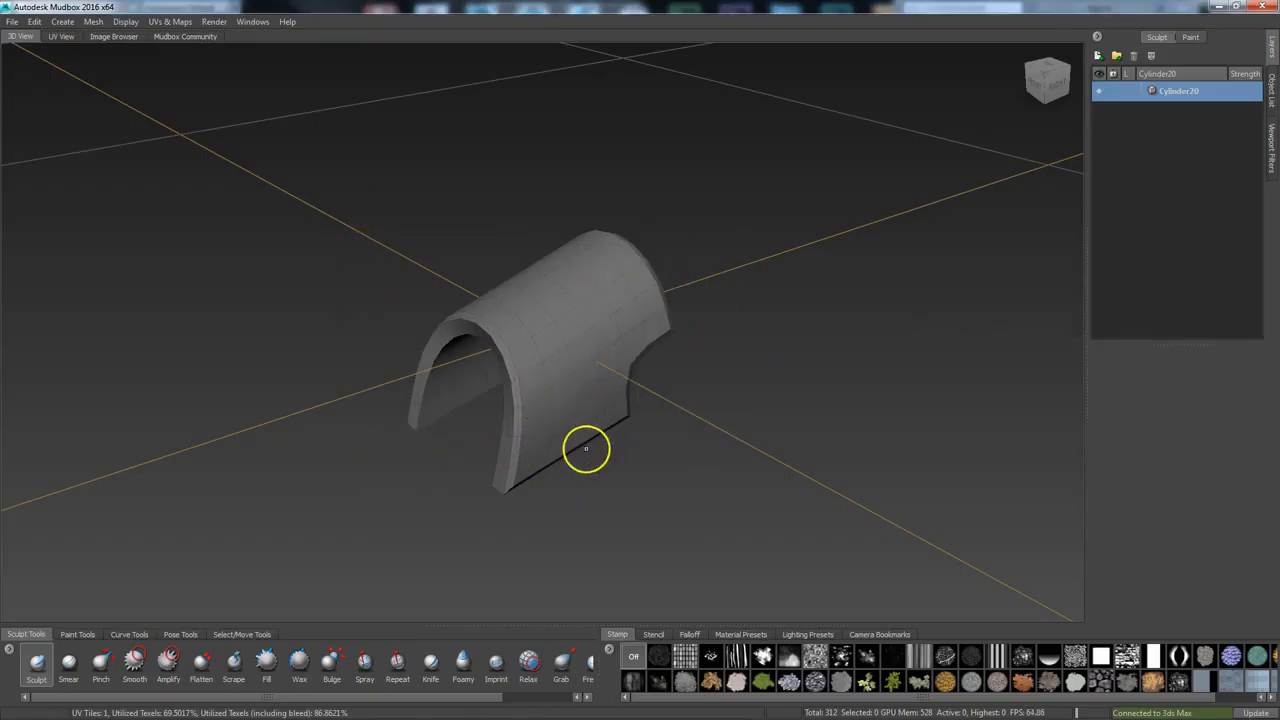
# - Examine the newly created UV layout, return to the 3D view, and switch back to 3ds Max
pyautogui.click(59, 37)
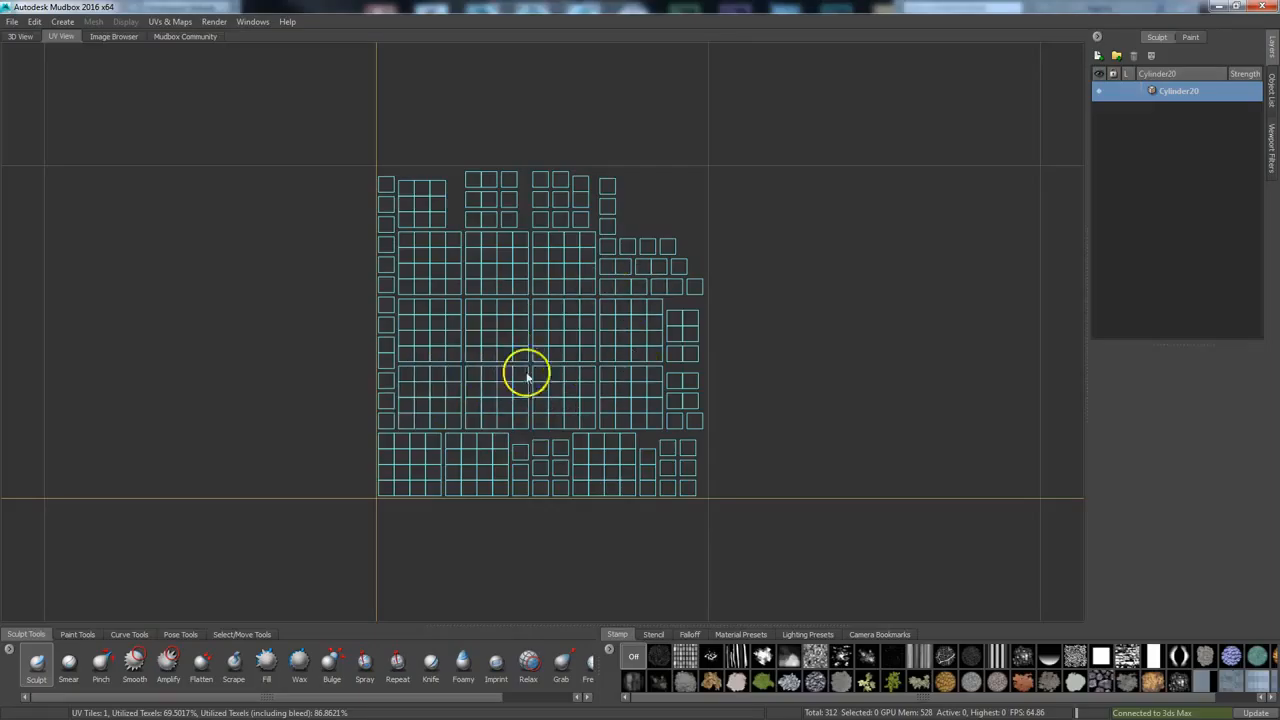
pyautogui.click(20, 37)
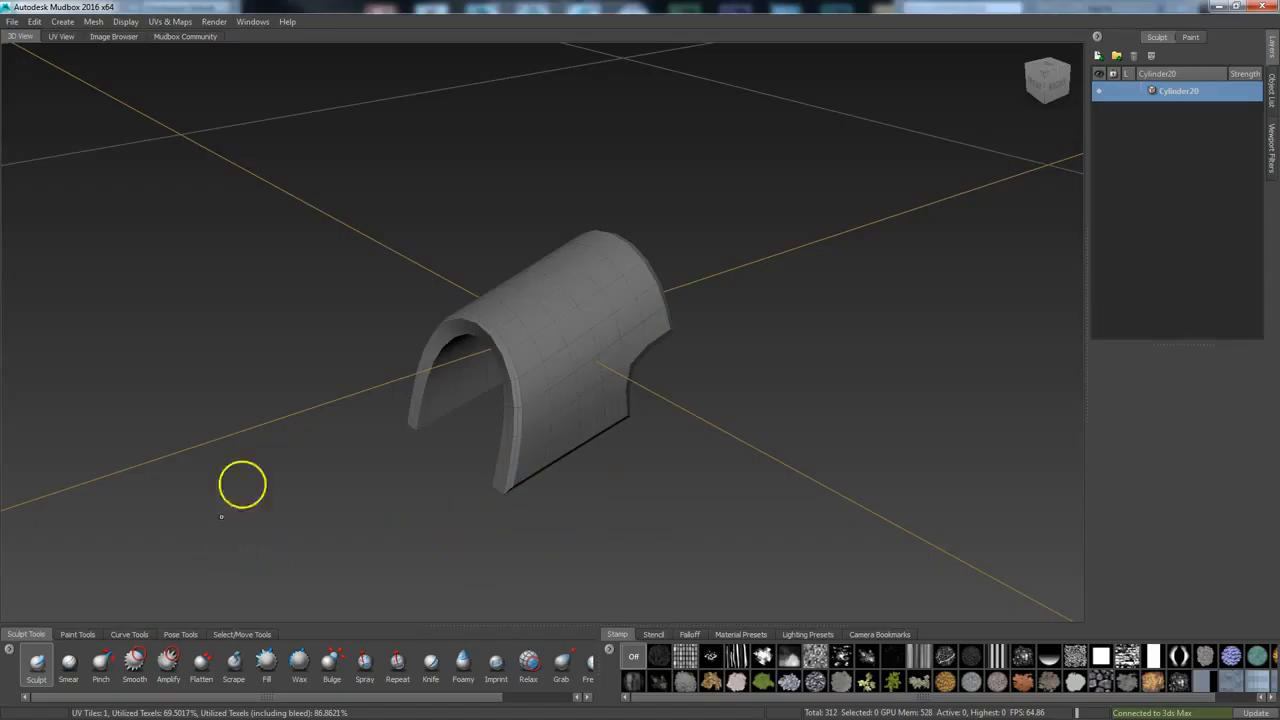
pyautogui.click(1220, 7)
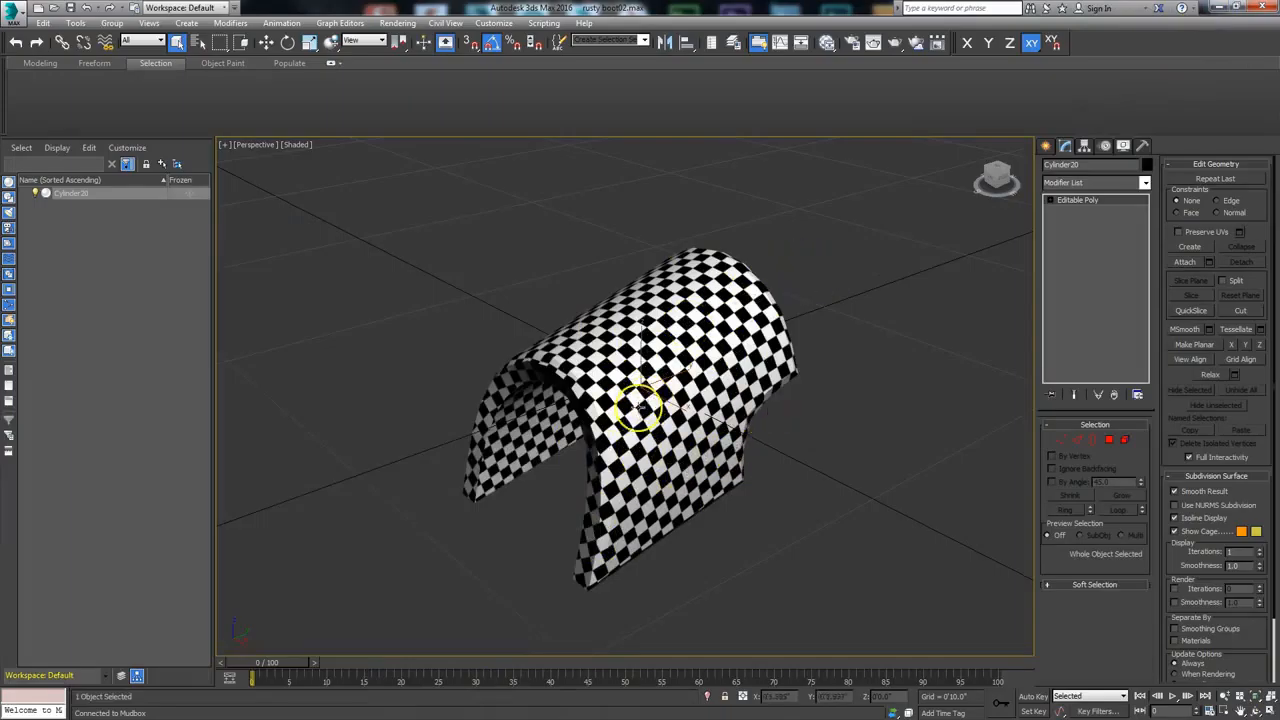
# - Send the selected checkered model to Mudbox as an update of the current scene
pyautogui.click(13, 20)
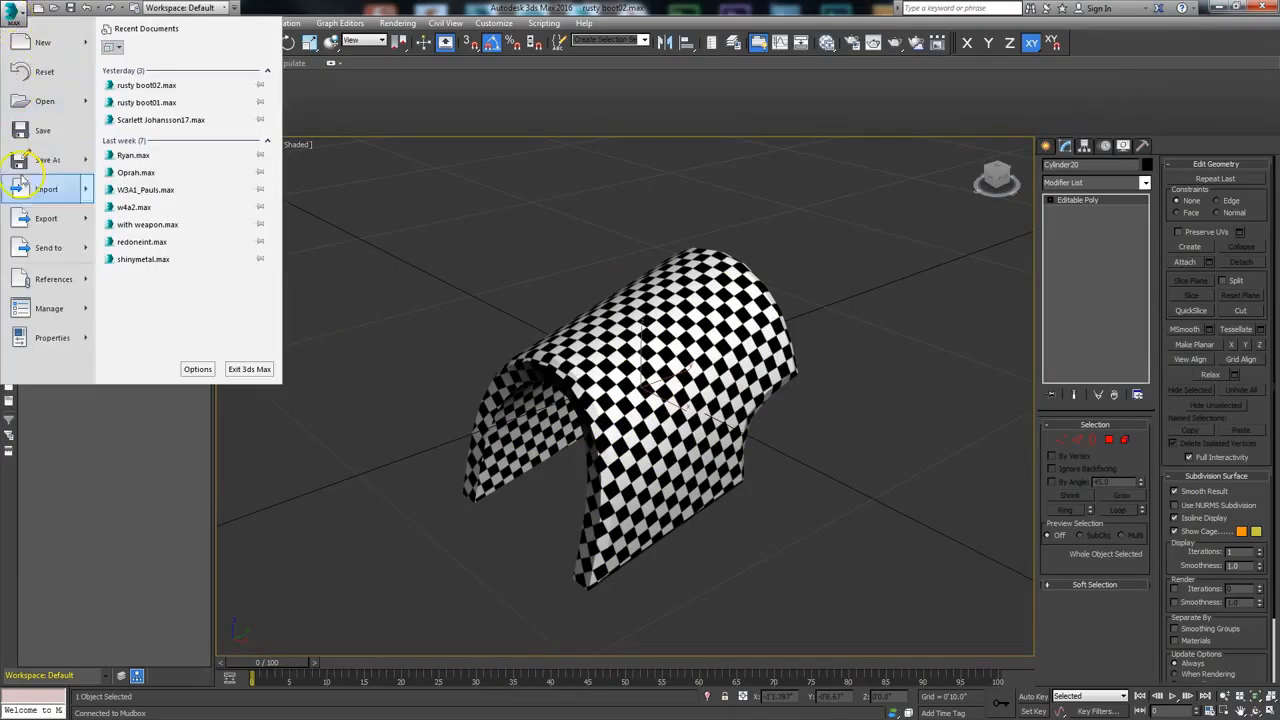
pyautogui.moveTo(86, 249)
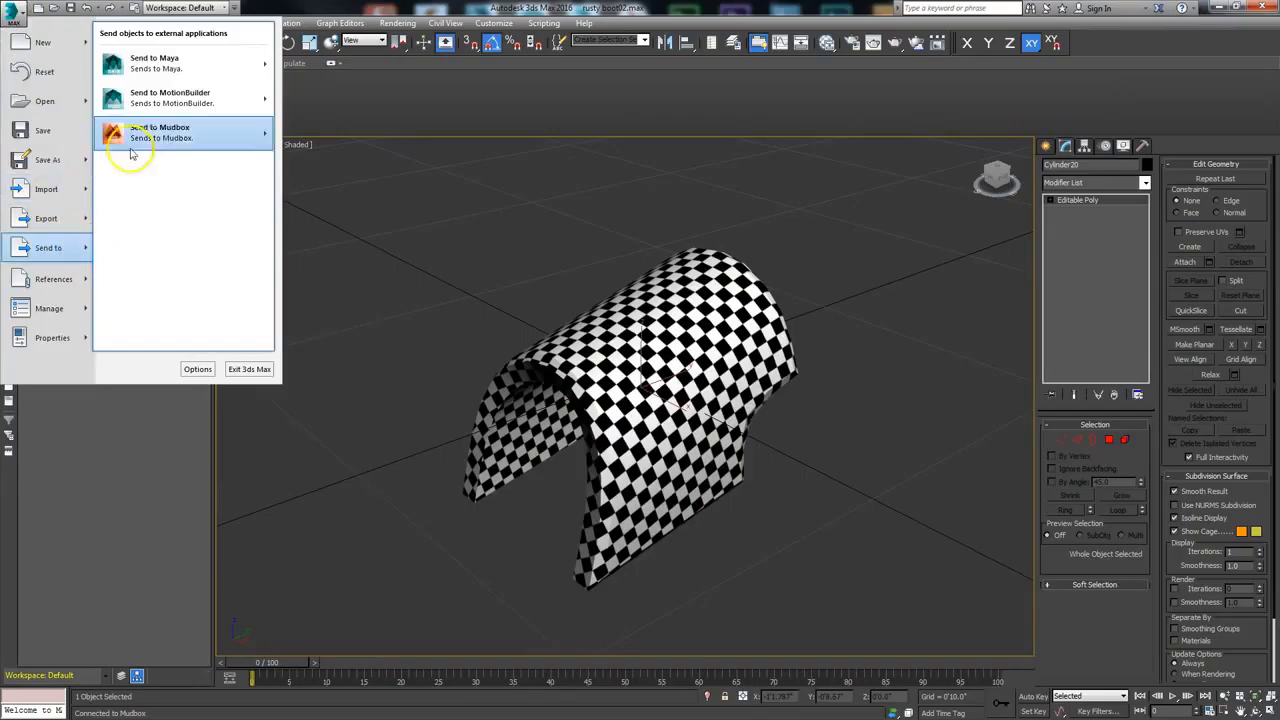
pyautogui.moveTo(171, 148)
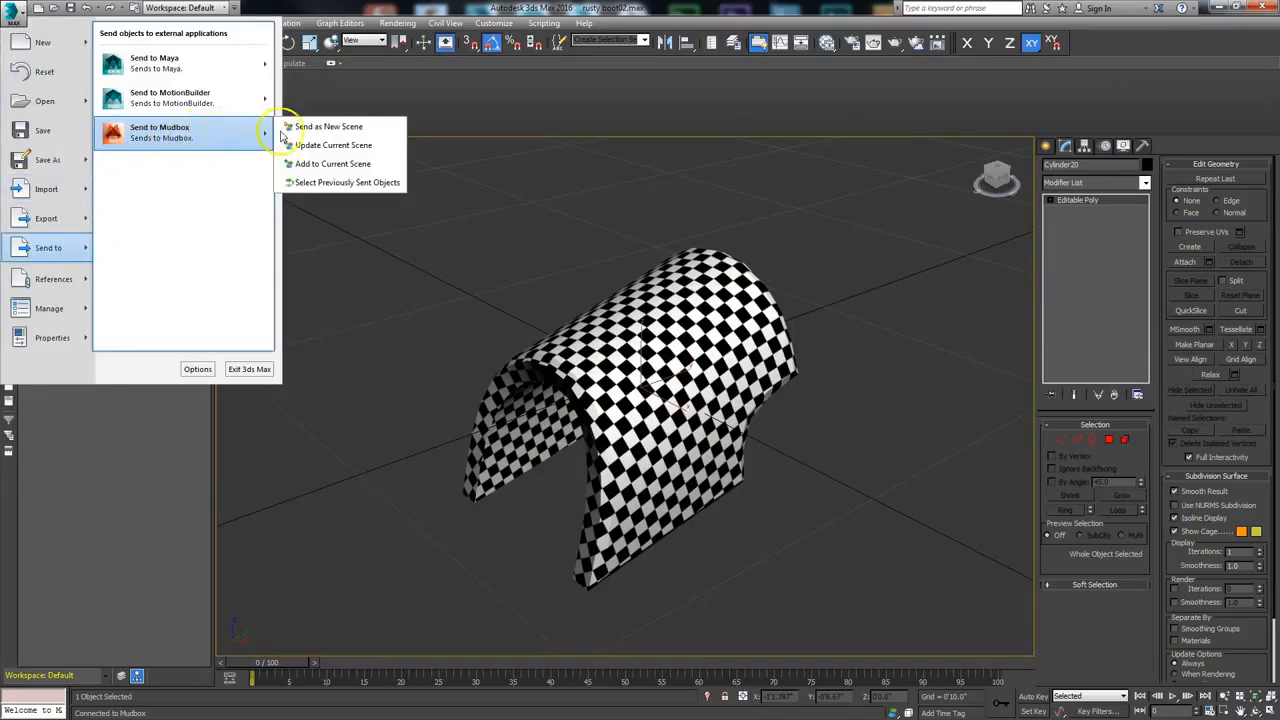
pyautogui.click(330, 145)
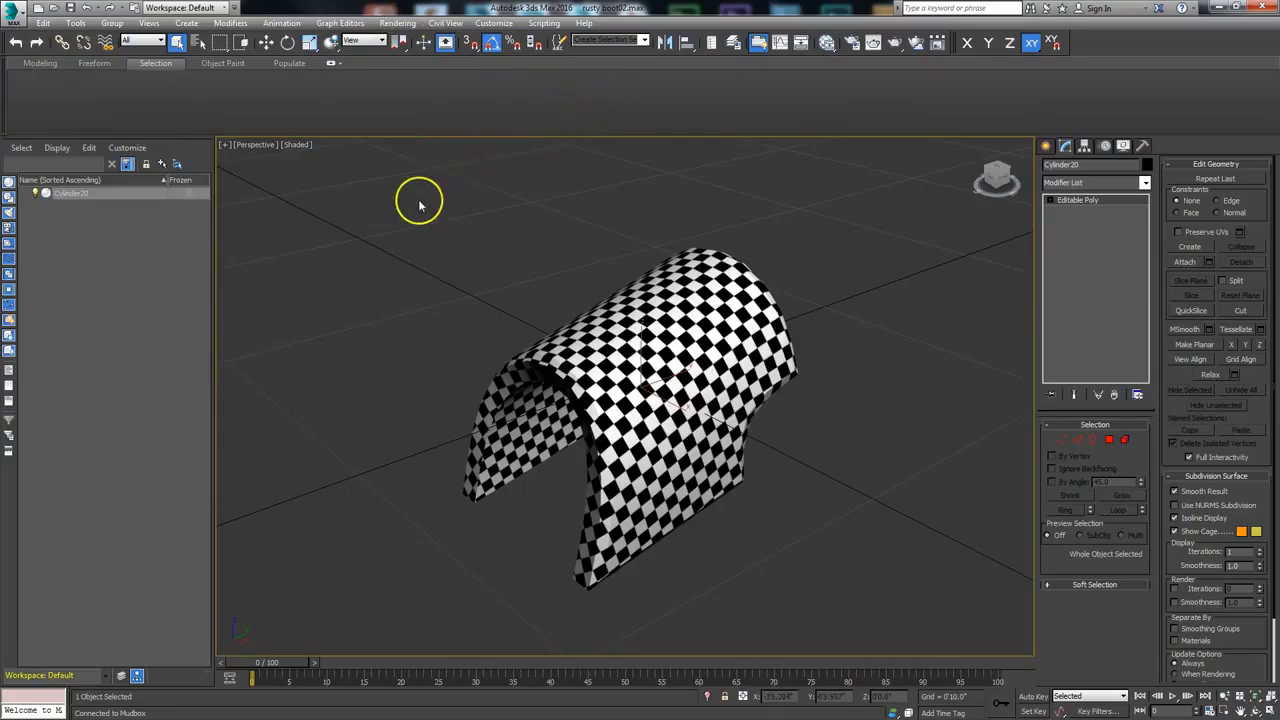
pyautogui.click(403, 325)
pyautogui.click(390, 324)
pyautogui.click(390, 322)
pyautogui.click(604, 304)
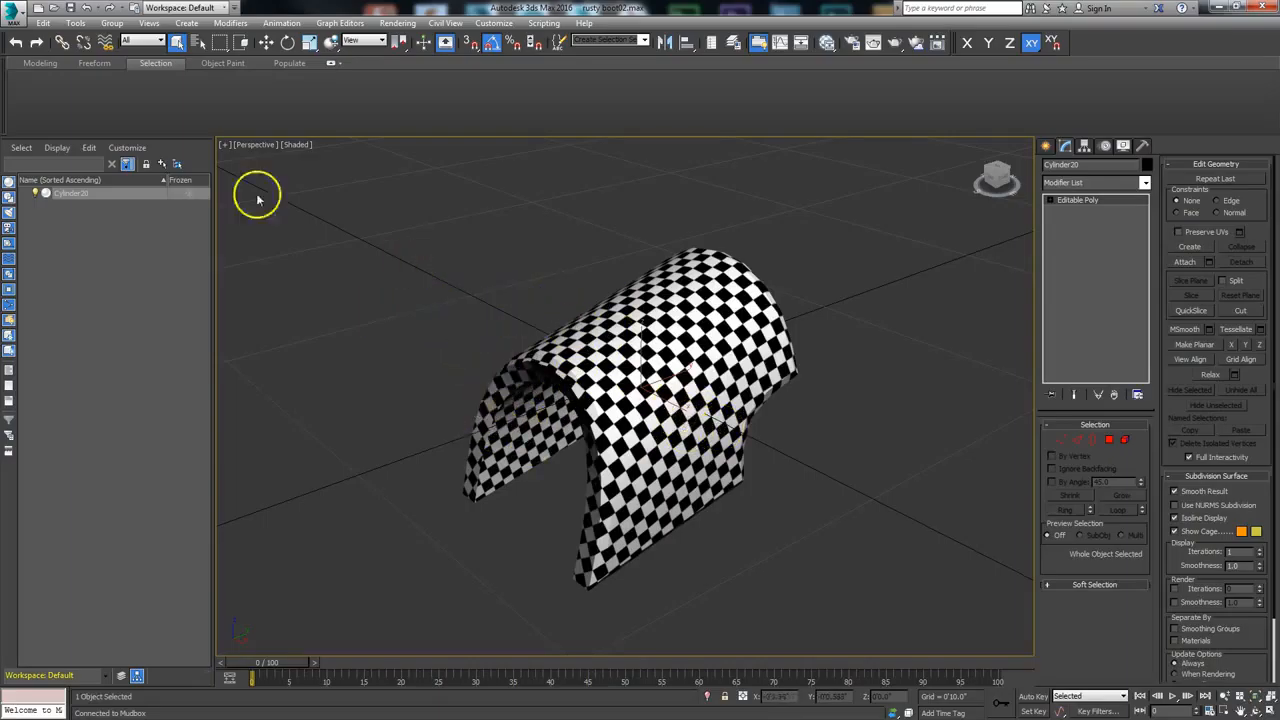
pyautogui.click(14, 14)
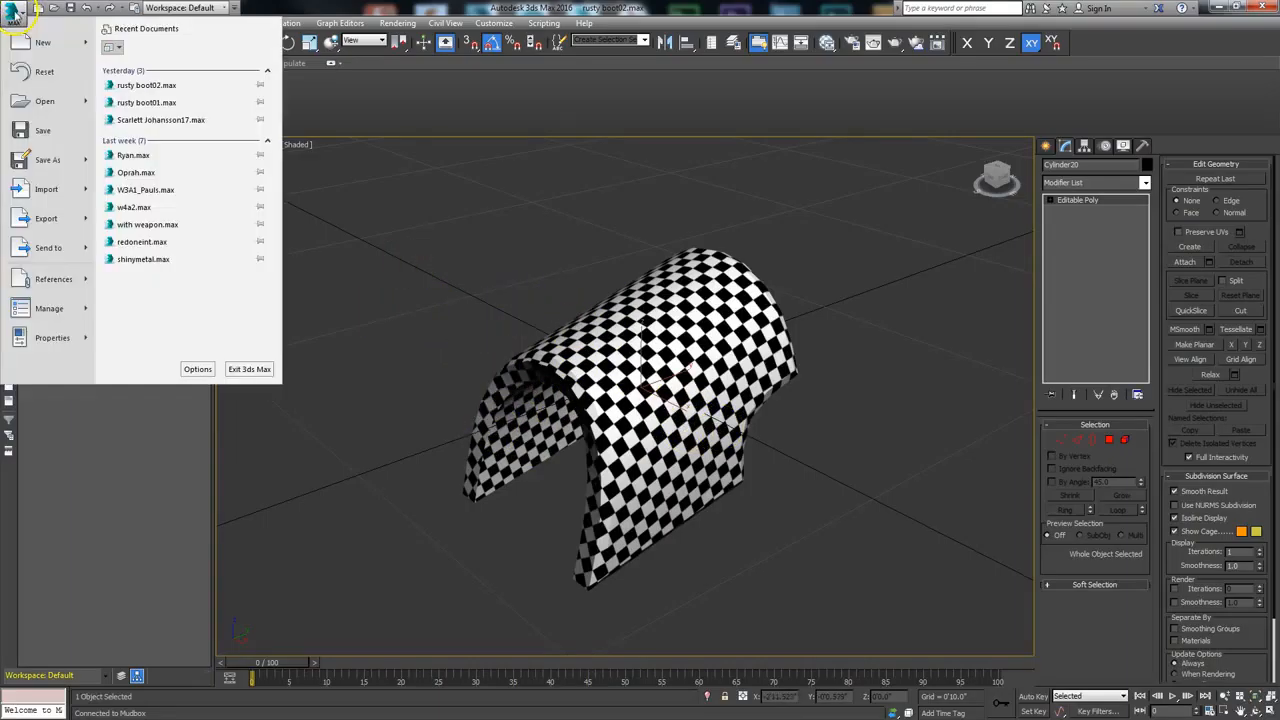
pyautogui.moveTo(65, 224)
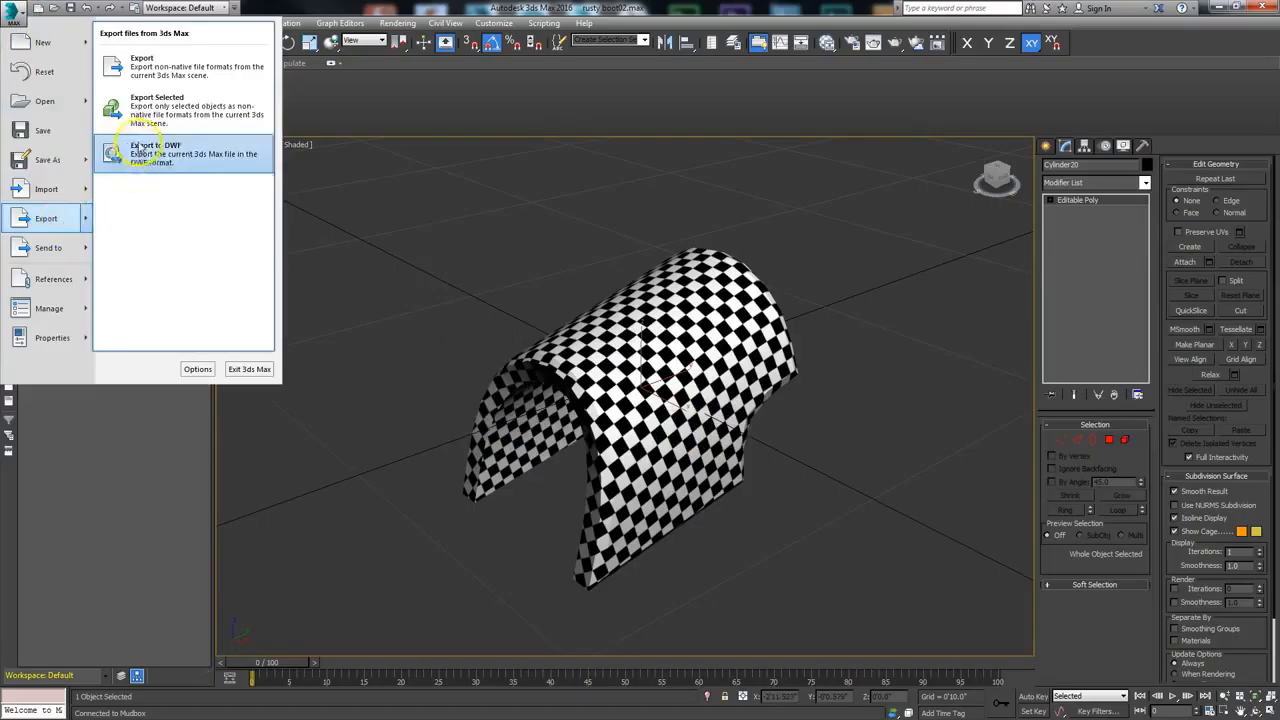
pyautogui.click(152, 102)
pyautogui.click(266, 287)
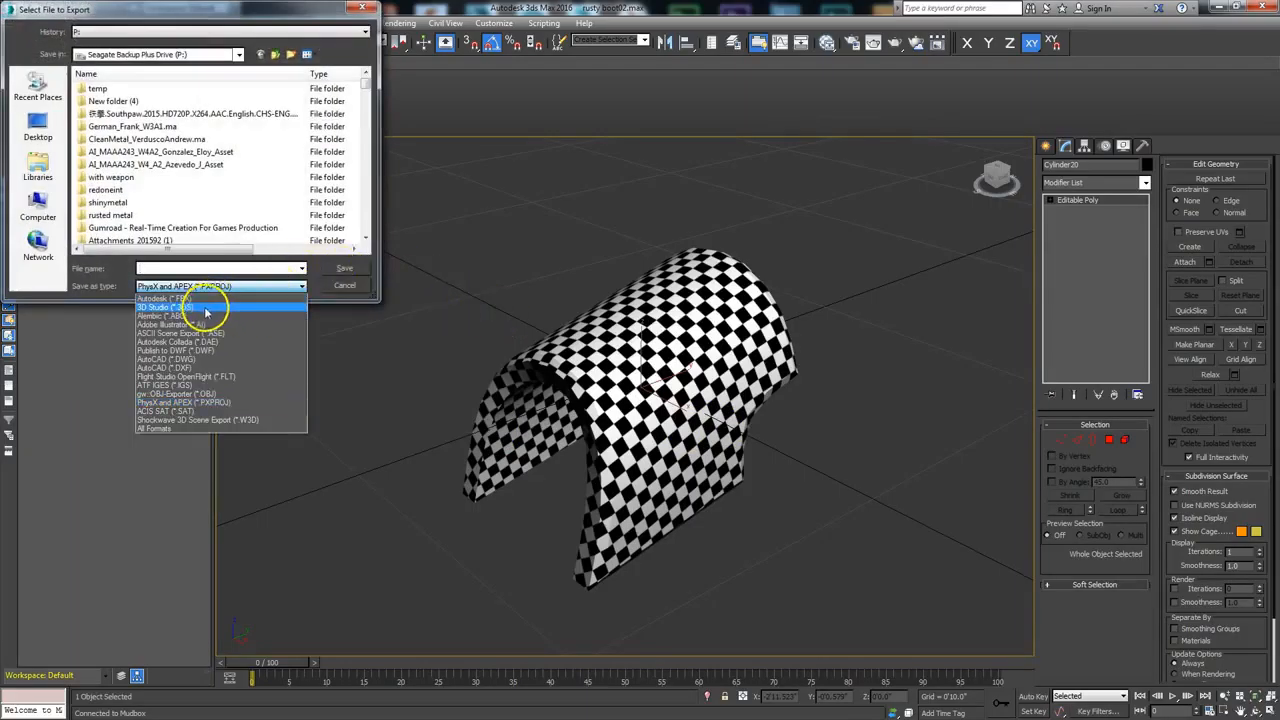
pyautogui.click(213, 393)
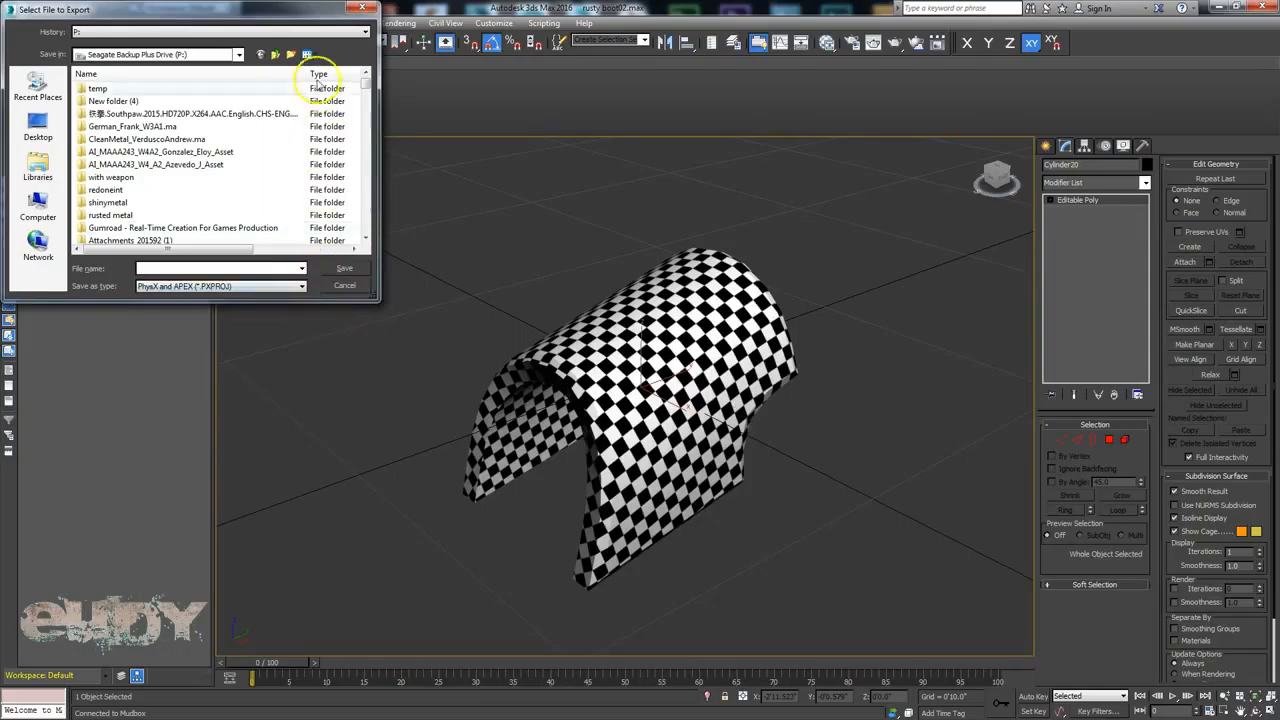
pyautogui.click(362, 9)
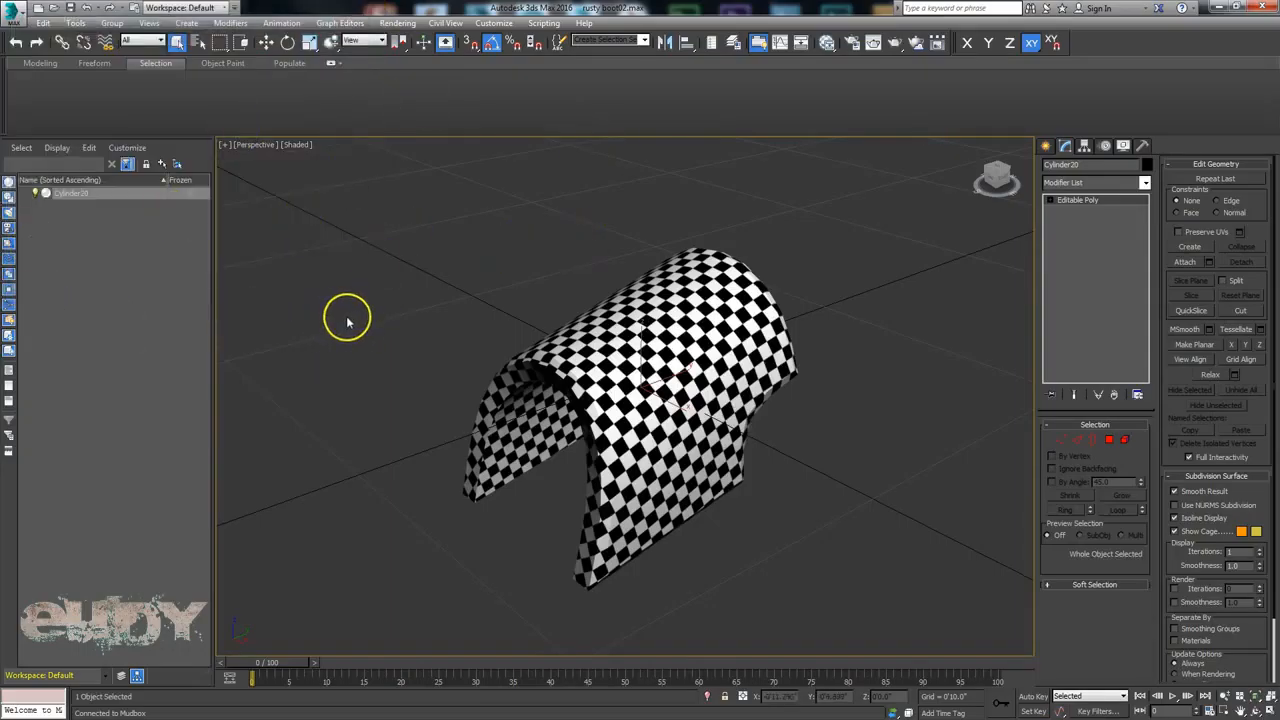